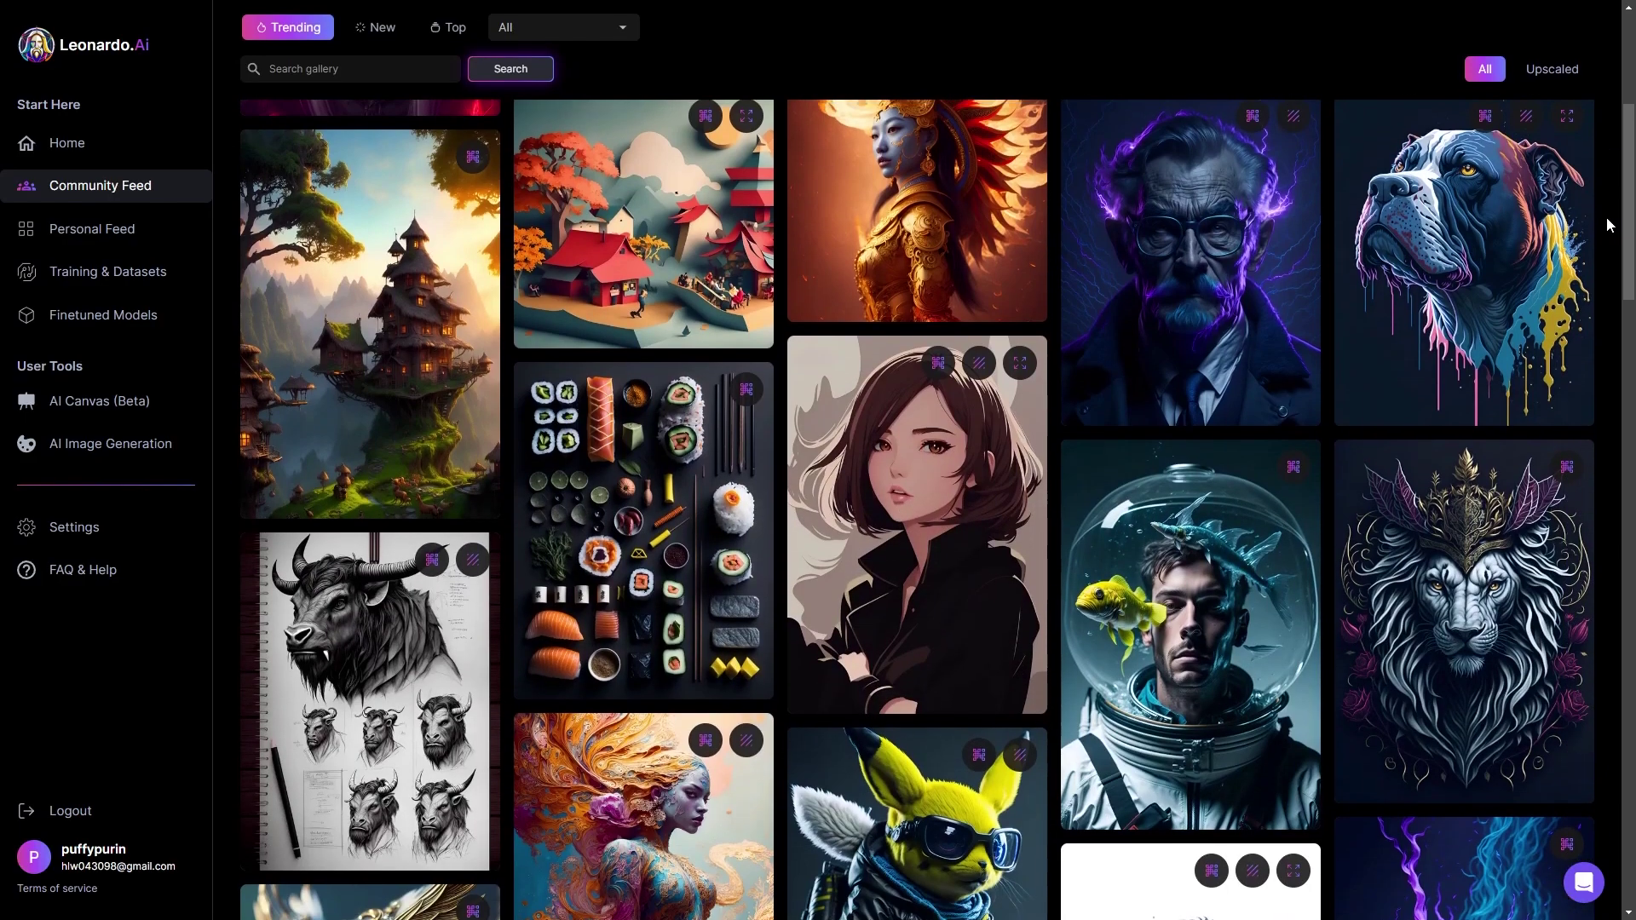
- Browse the trending artworks in the Community Feed
scroll(1609, 225, "down", 10)
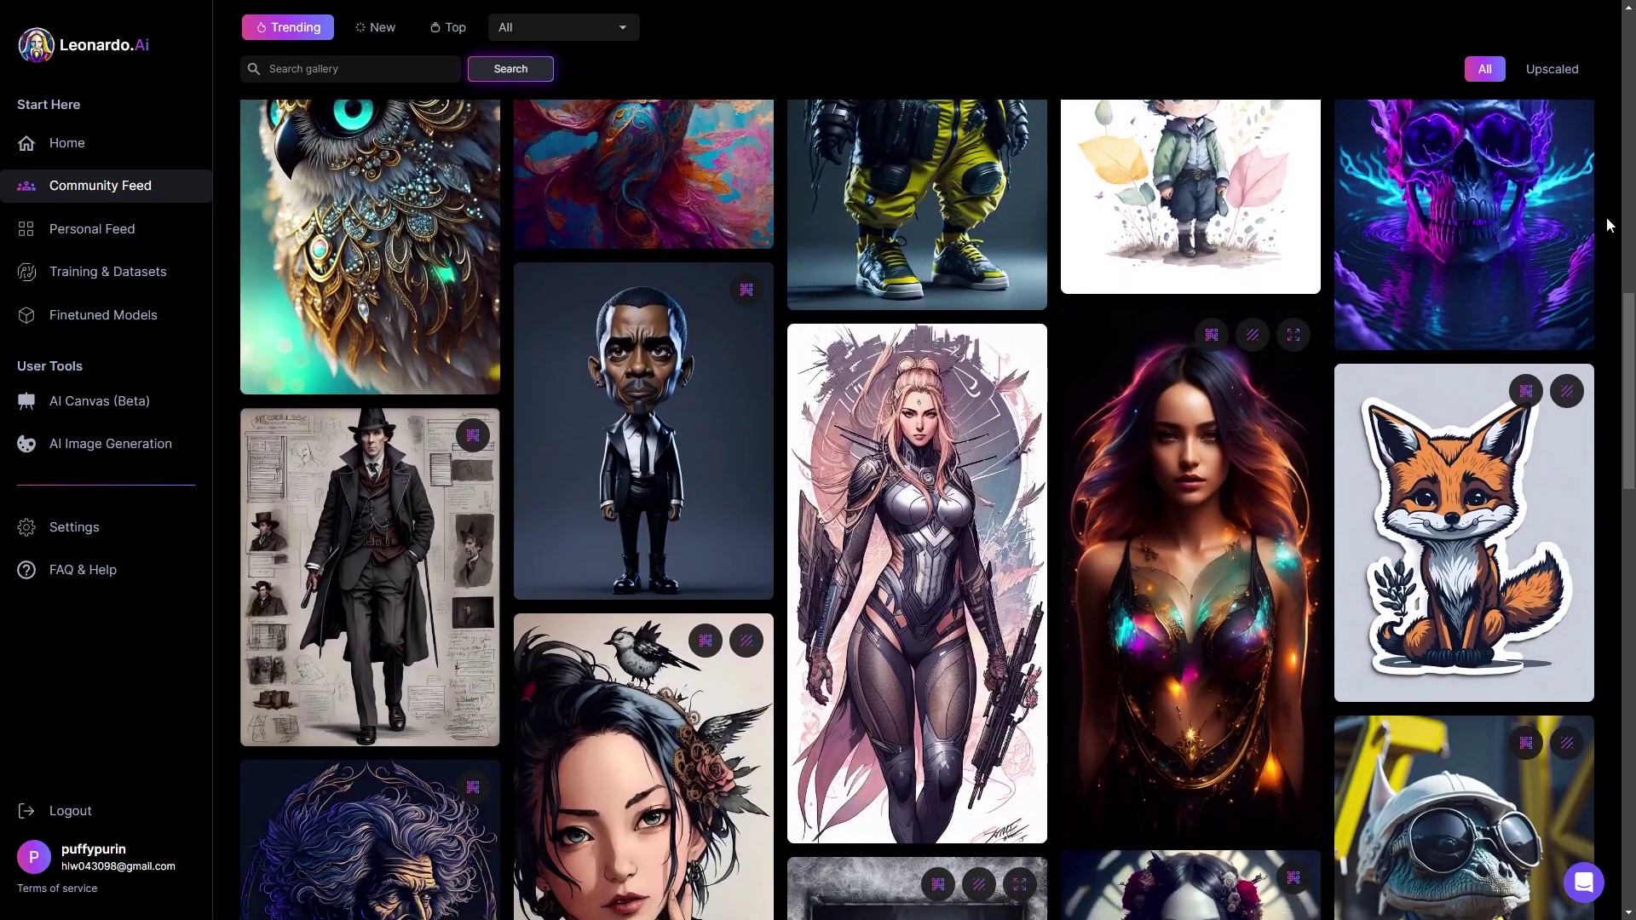
scroll(1609, 225, "down", 10)
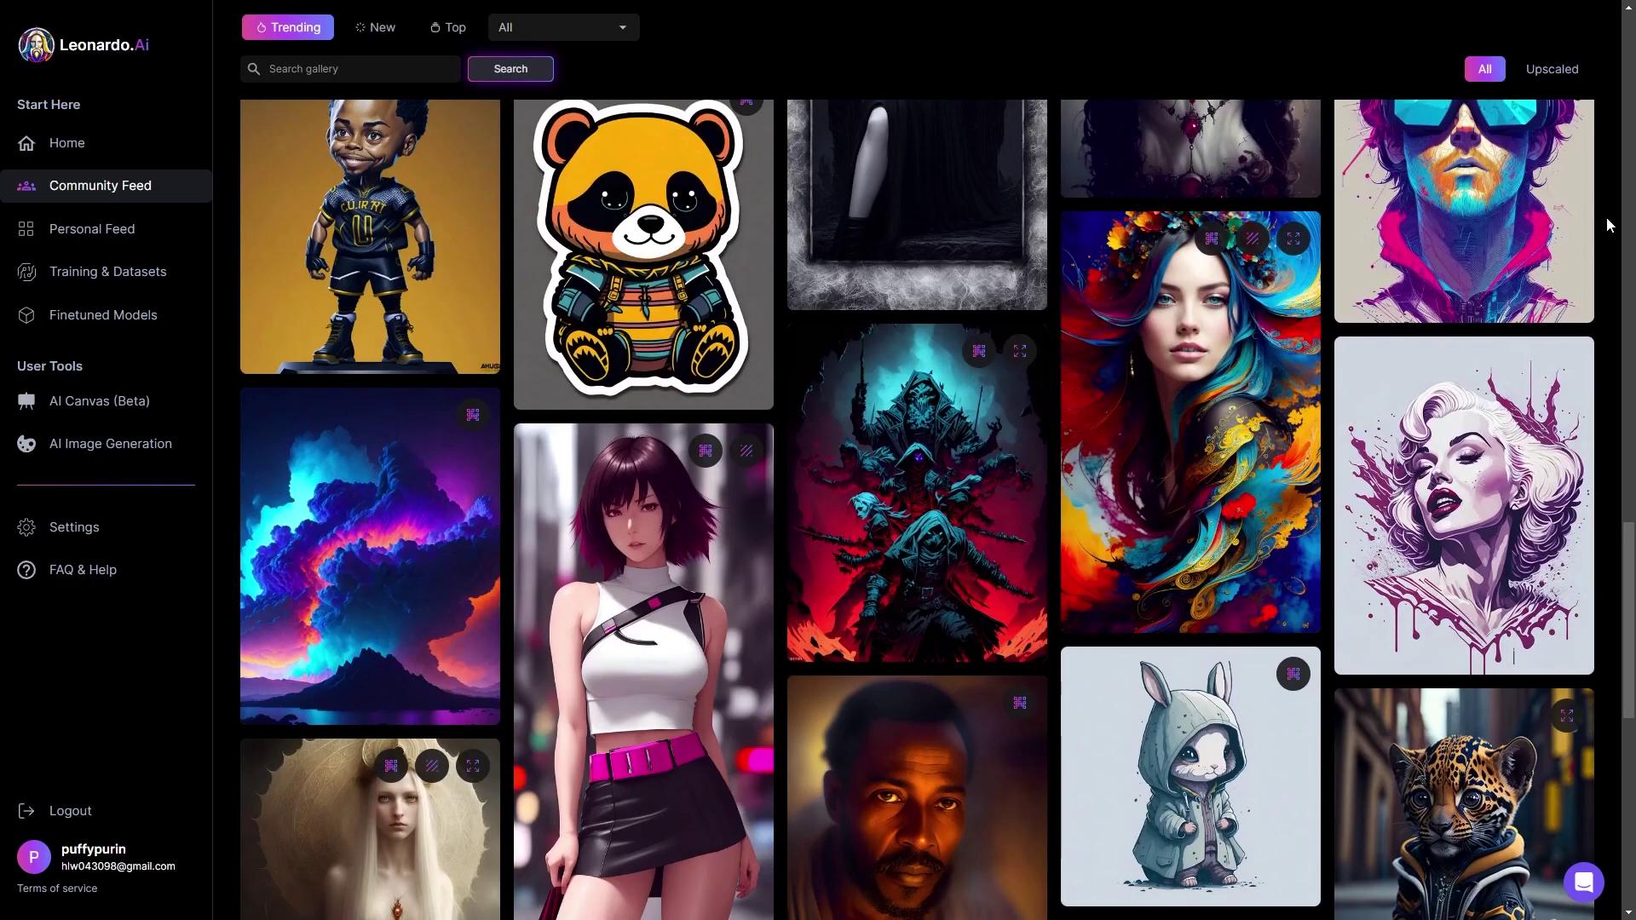
scroll(1607, 225, "down", 3)
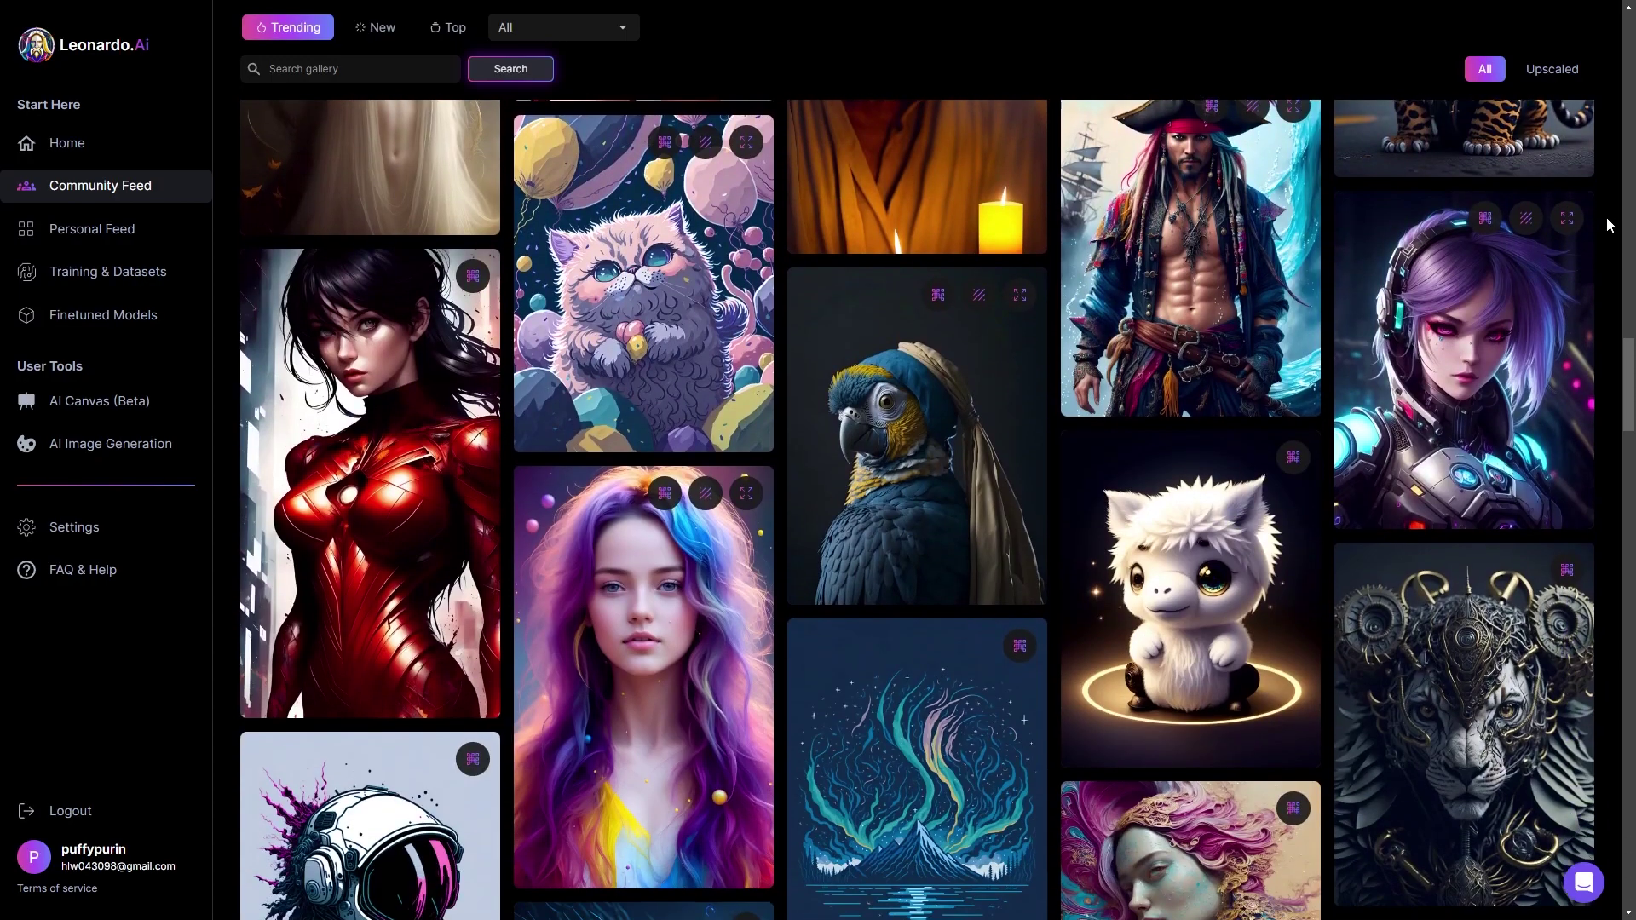
scroll(918, 511, "up", 6)
- Look at the AI Image Generation tool and go back to the Home page
left_click(124, 444)
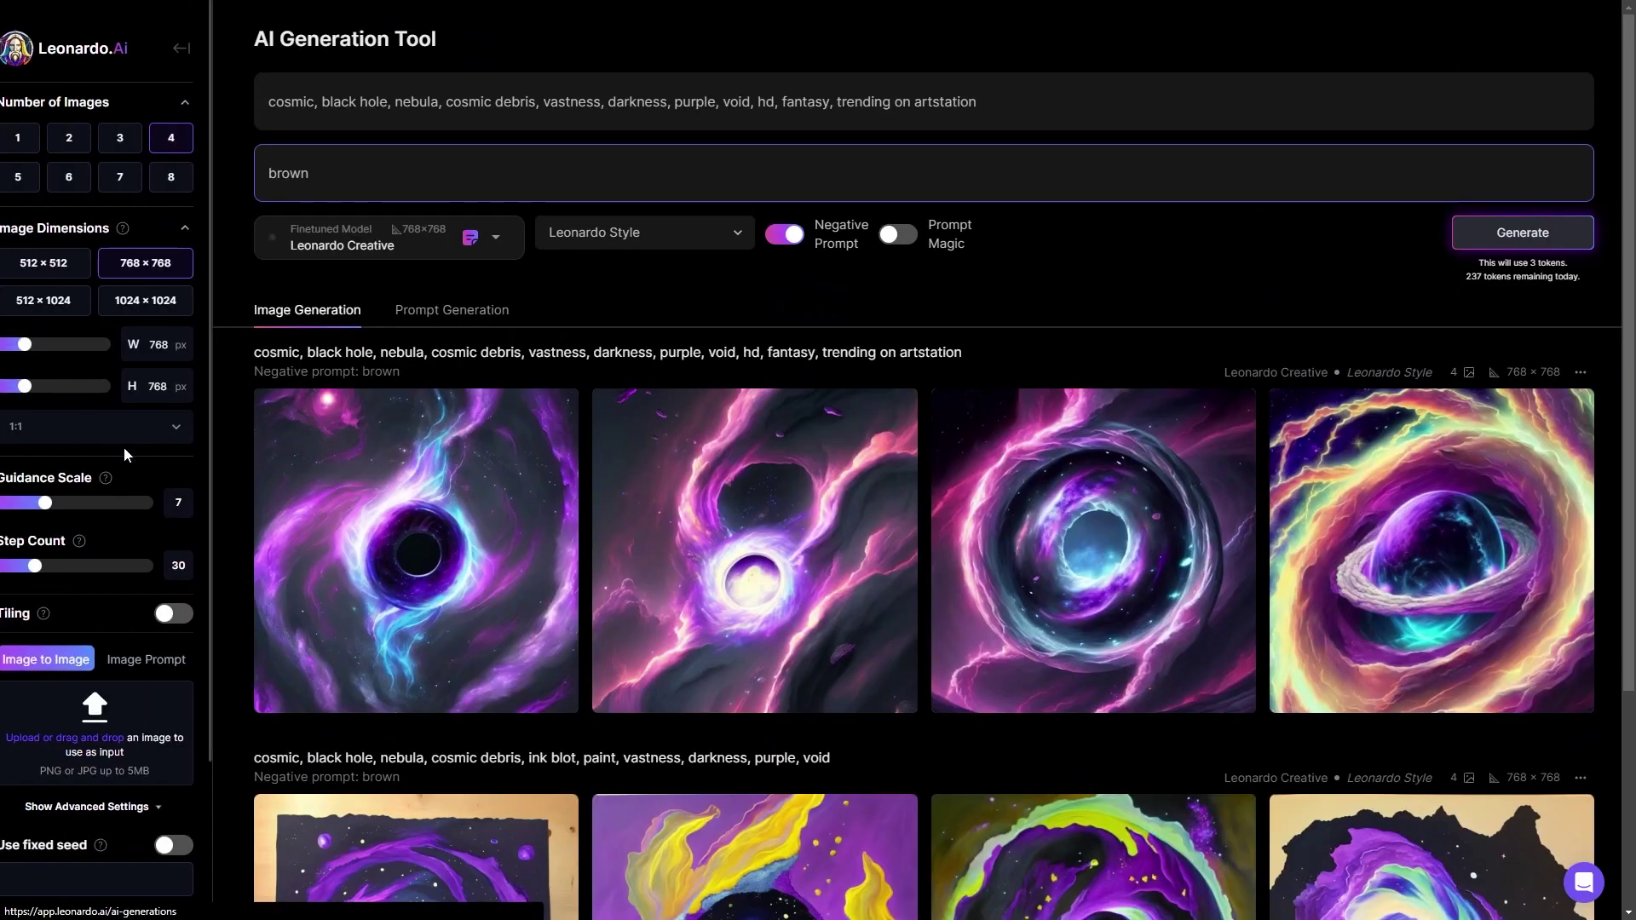
left_click(137, 146)
left_click(94, 302)
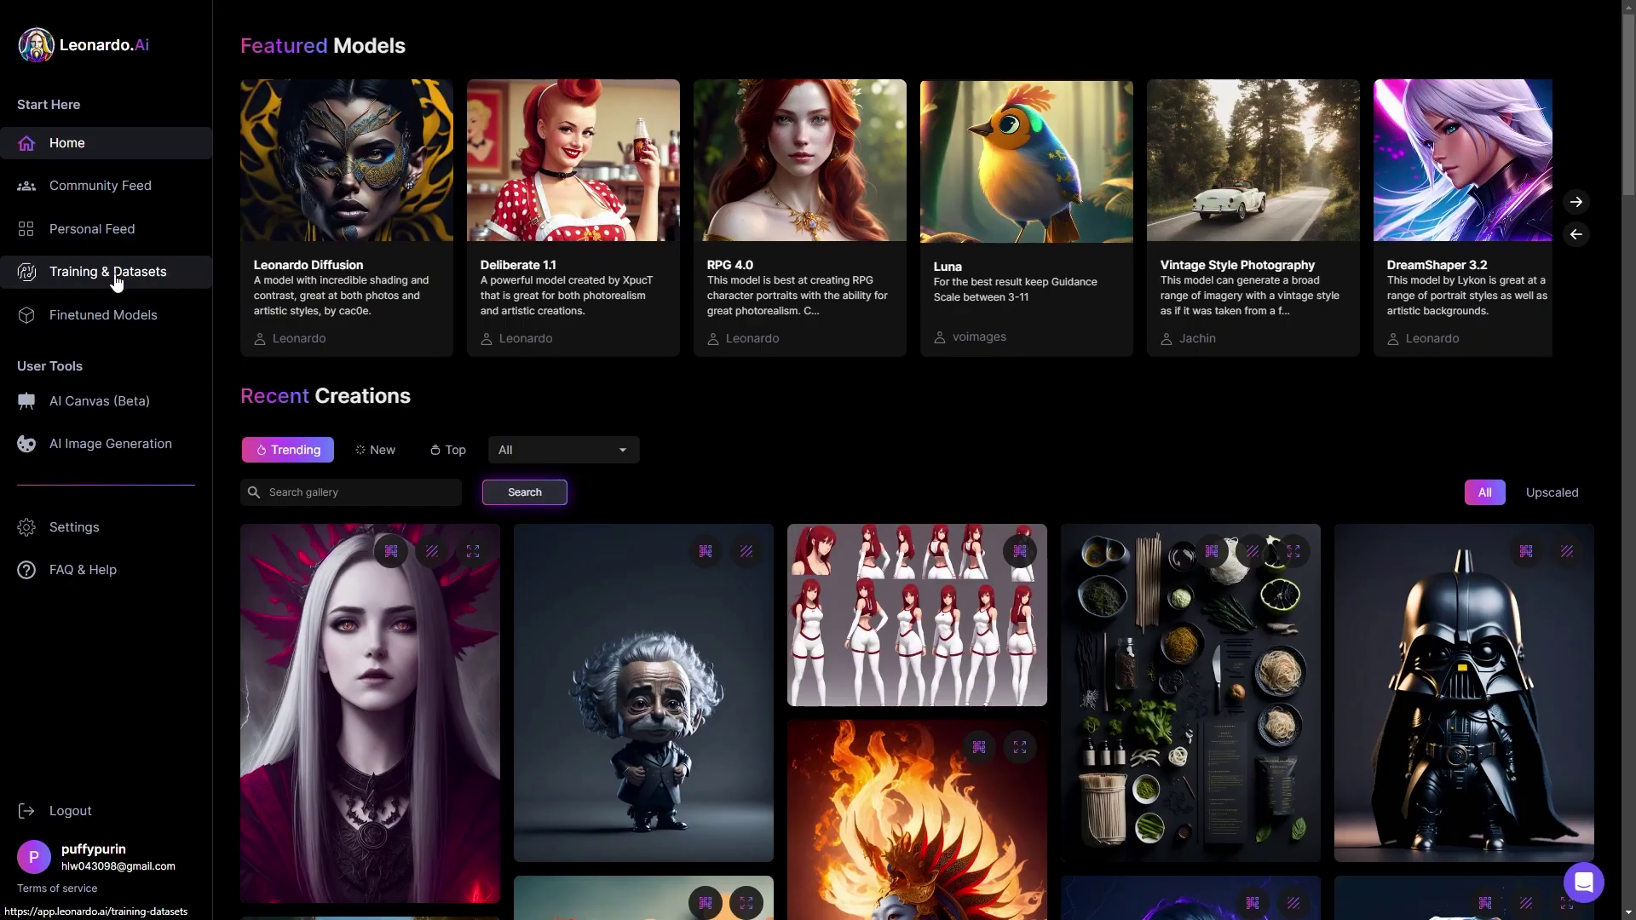
left_click(115, 277)
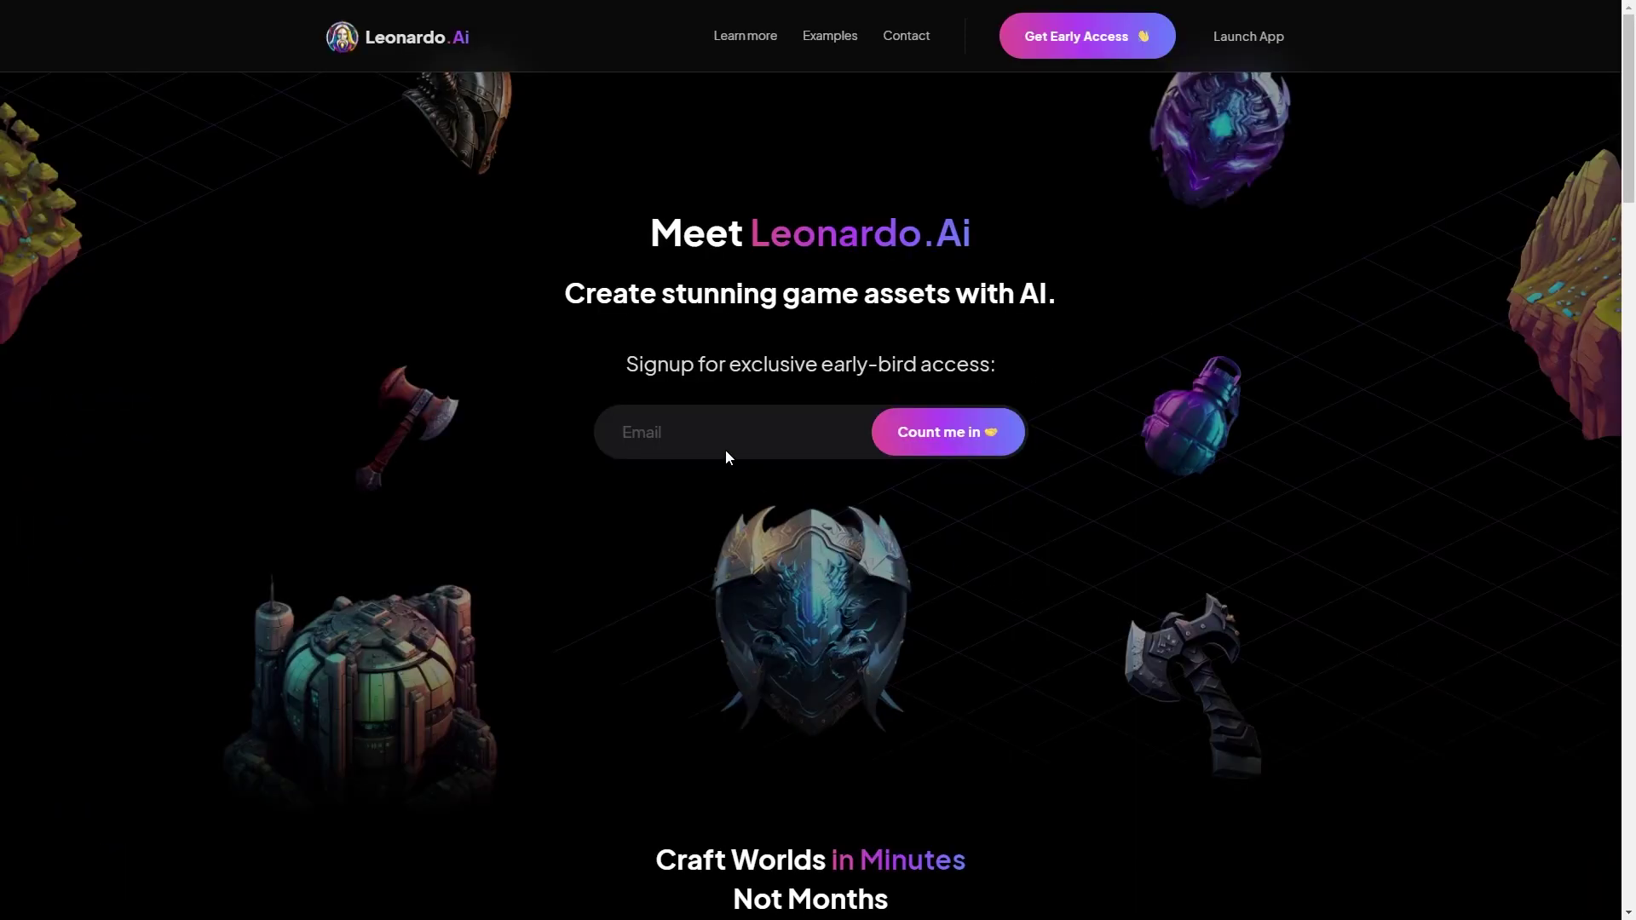
left_click(681, 432)
type("myhe")
key("BackSpace")
key("BackSpace")
key("BackSpace")
key("BackSpace")
left_click(793, 432)
left_click(792, 467)
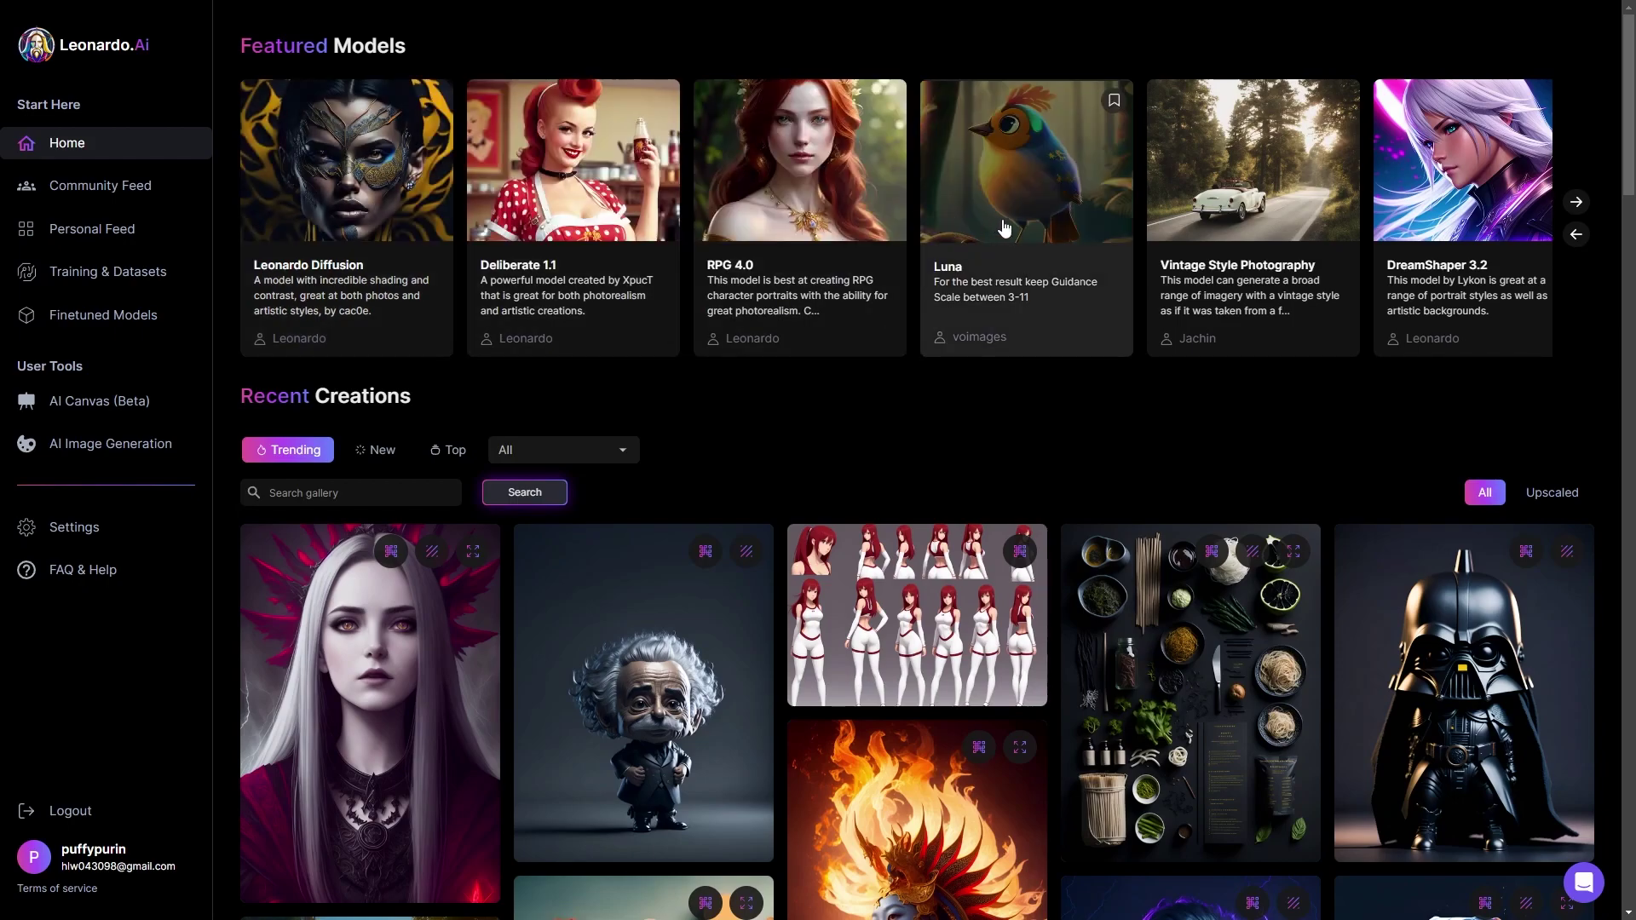
- Review the details and sample images of the Vintage Style Photography featured model, and close it
left_click(1227, 198)
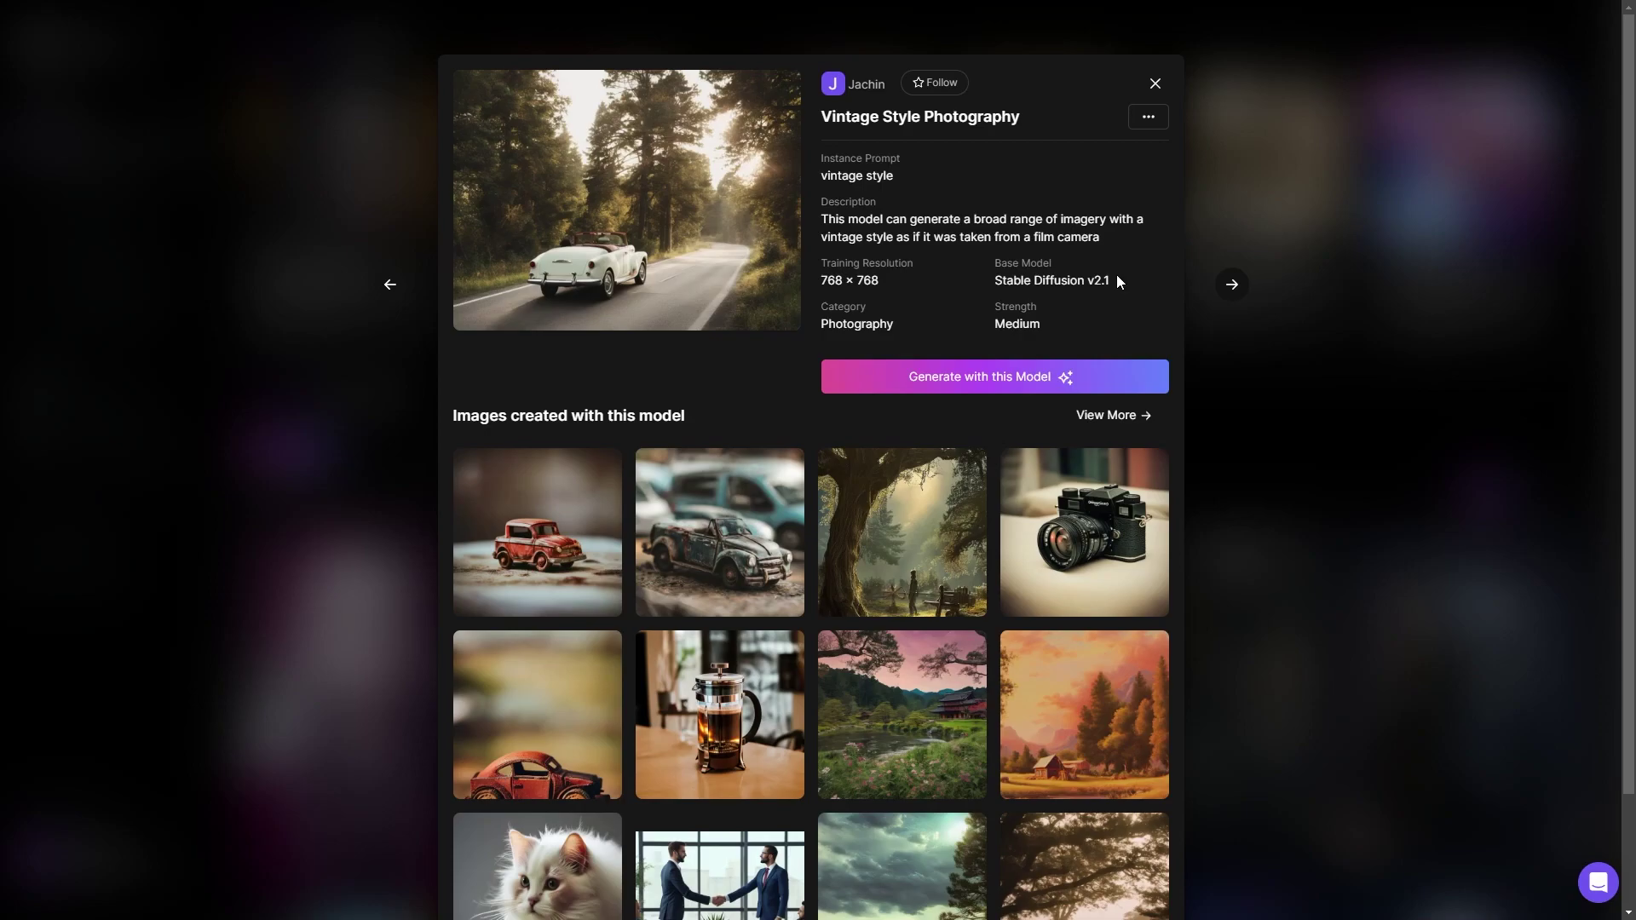
scroll(969, 269, "down", 2)
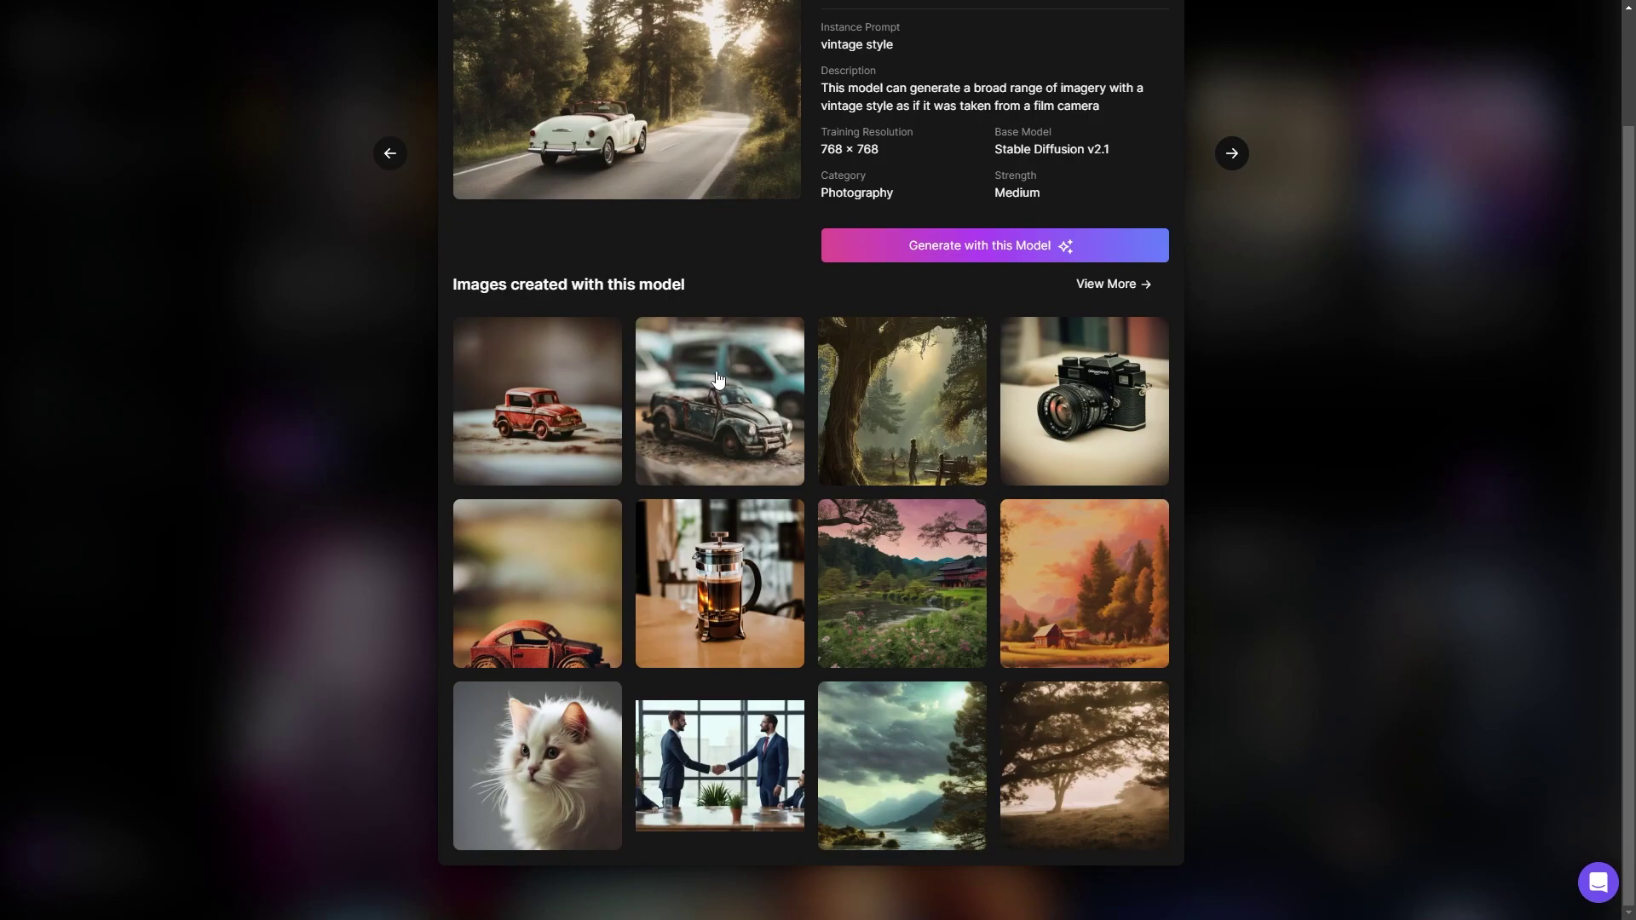
scroll(825, 399, "up", 2)
scroll(824, 399, "down", 2)
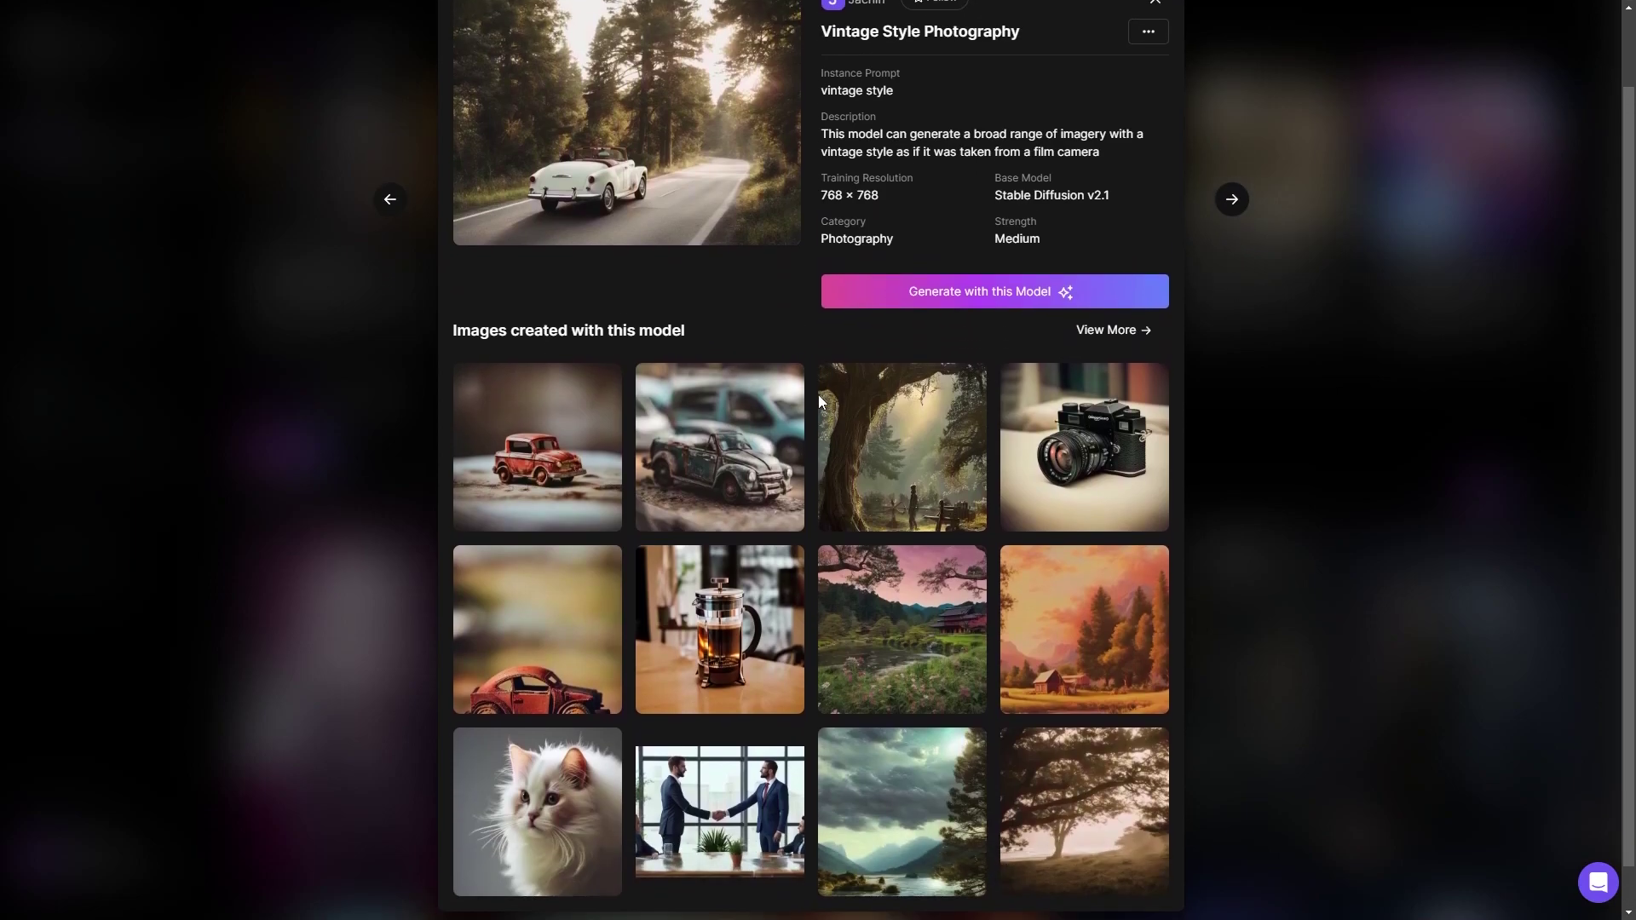
scroll(914, 645, "up", 2)
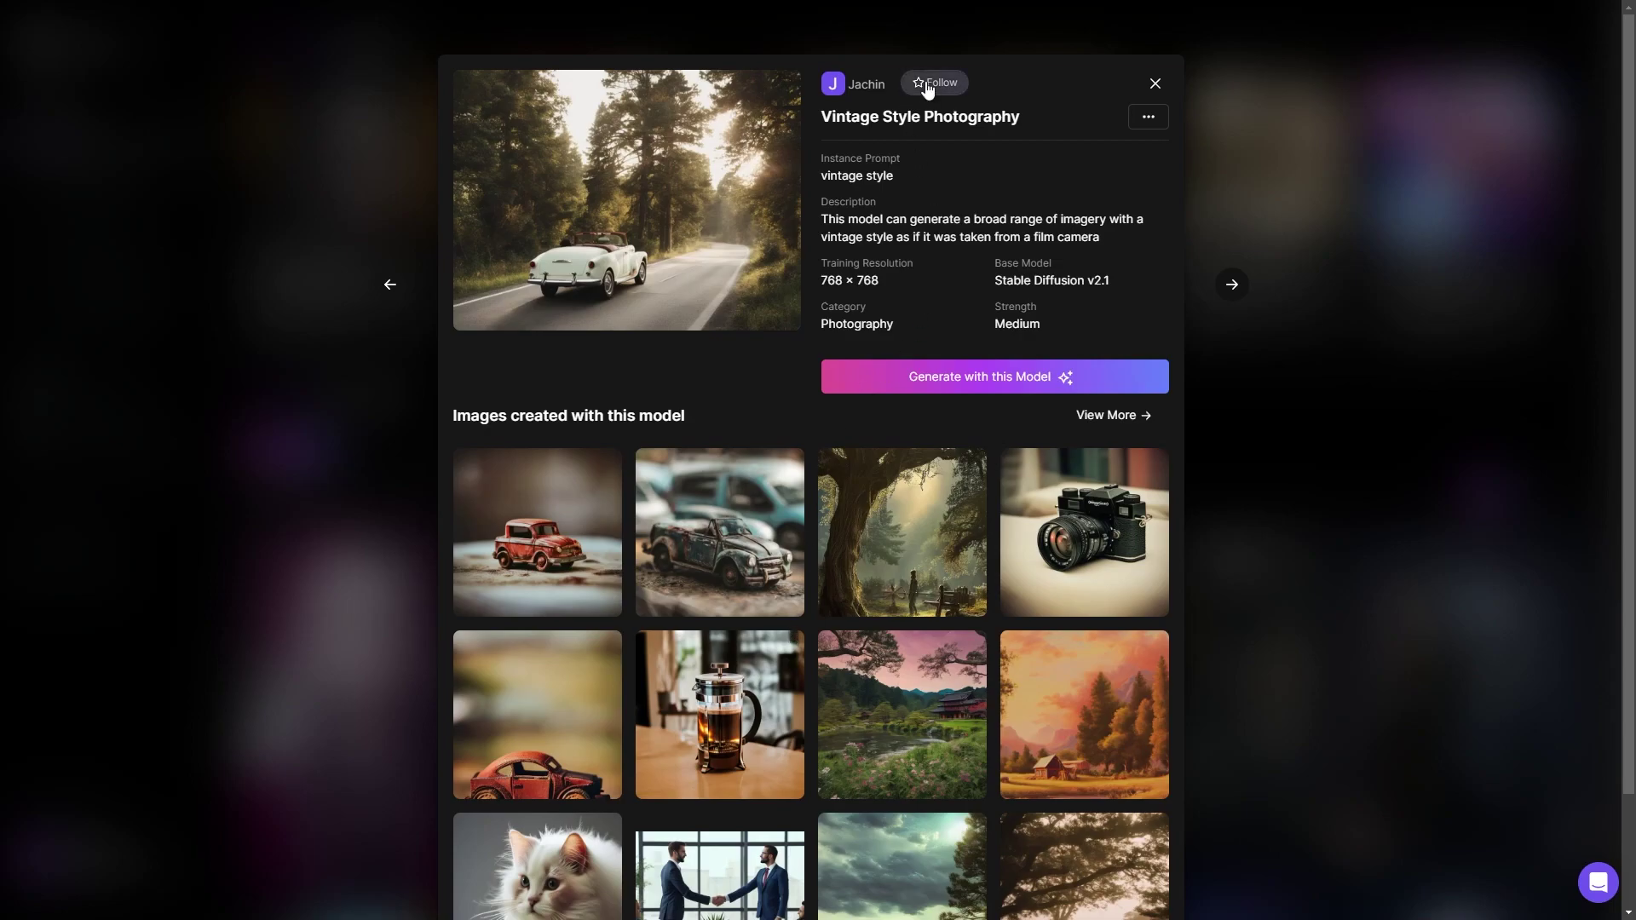
left_click(1155, 83)
- Examine the Flaming Khon Dancer image's prompt details and extra image options among the recent creations, and close it
scroll(1018, 554, "down", 3)
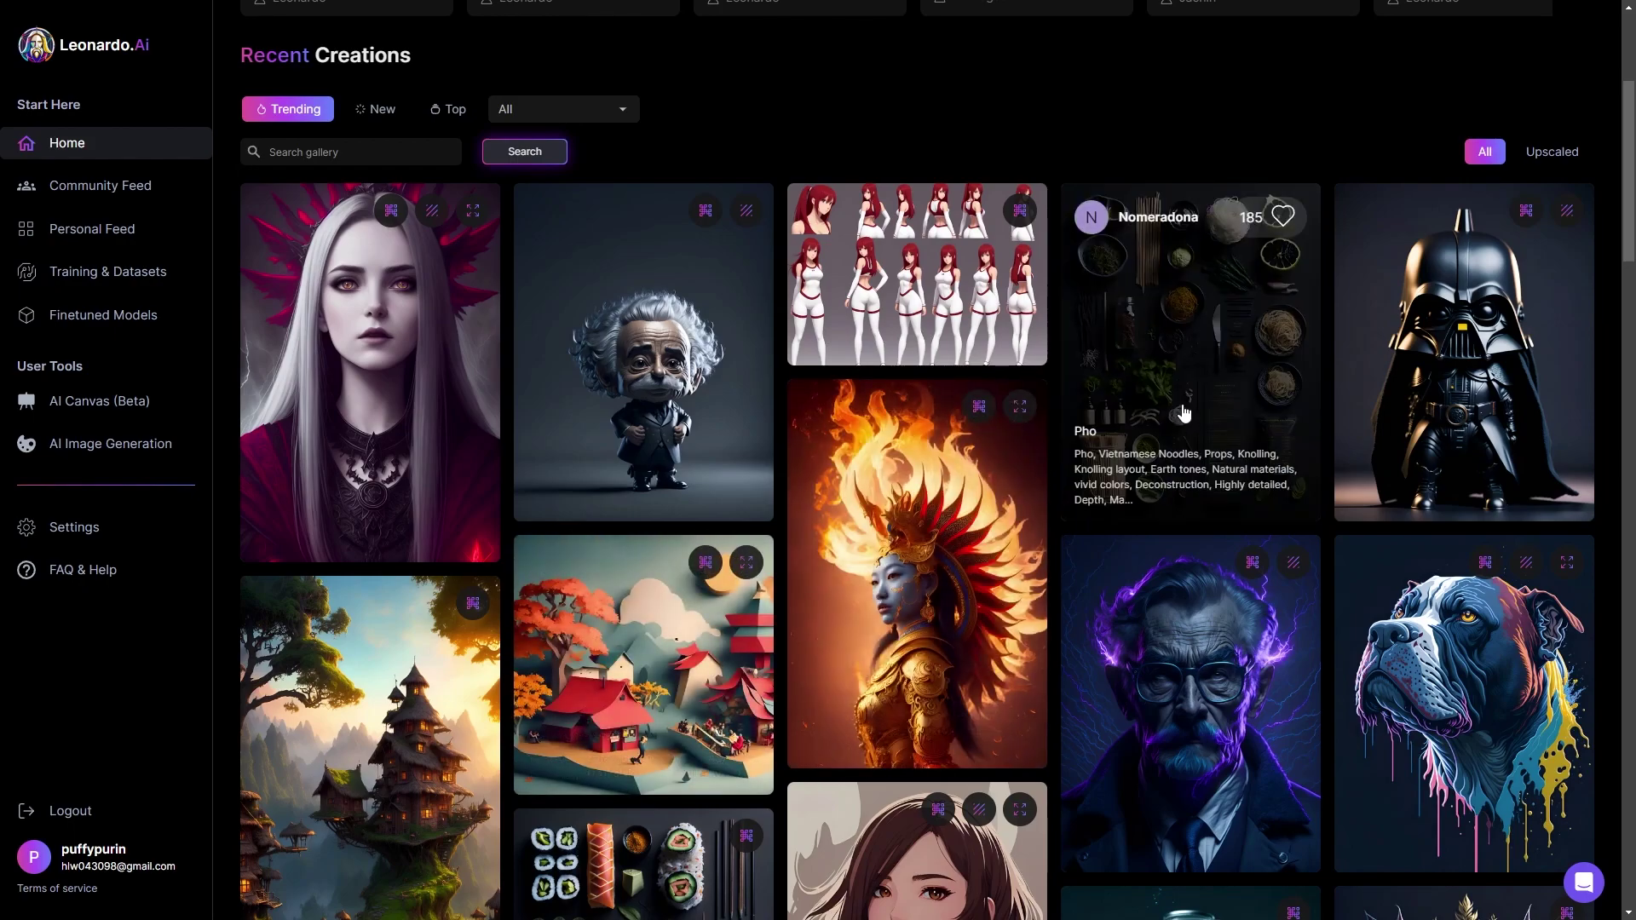
left_click(878, 508)
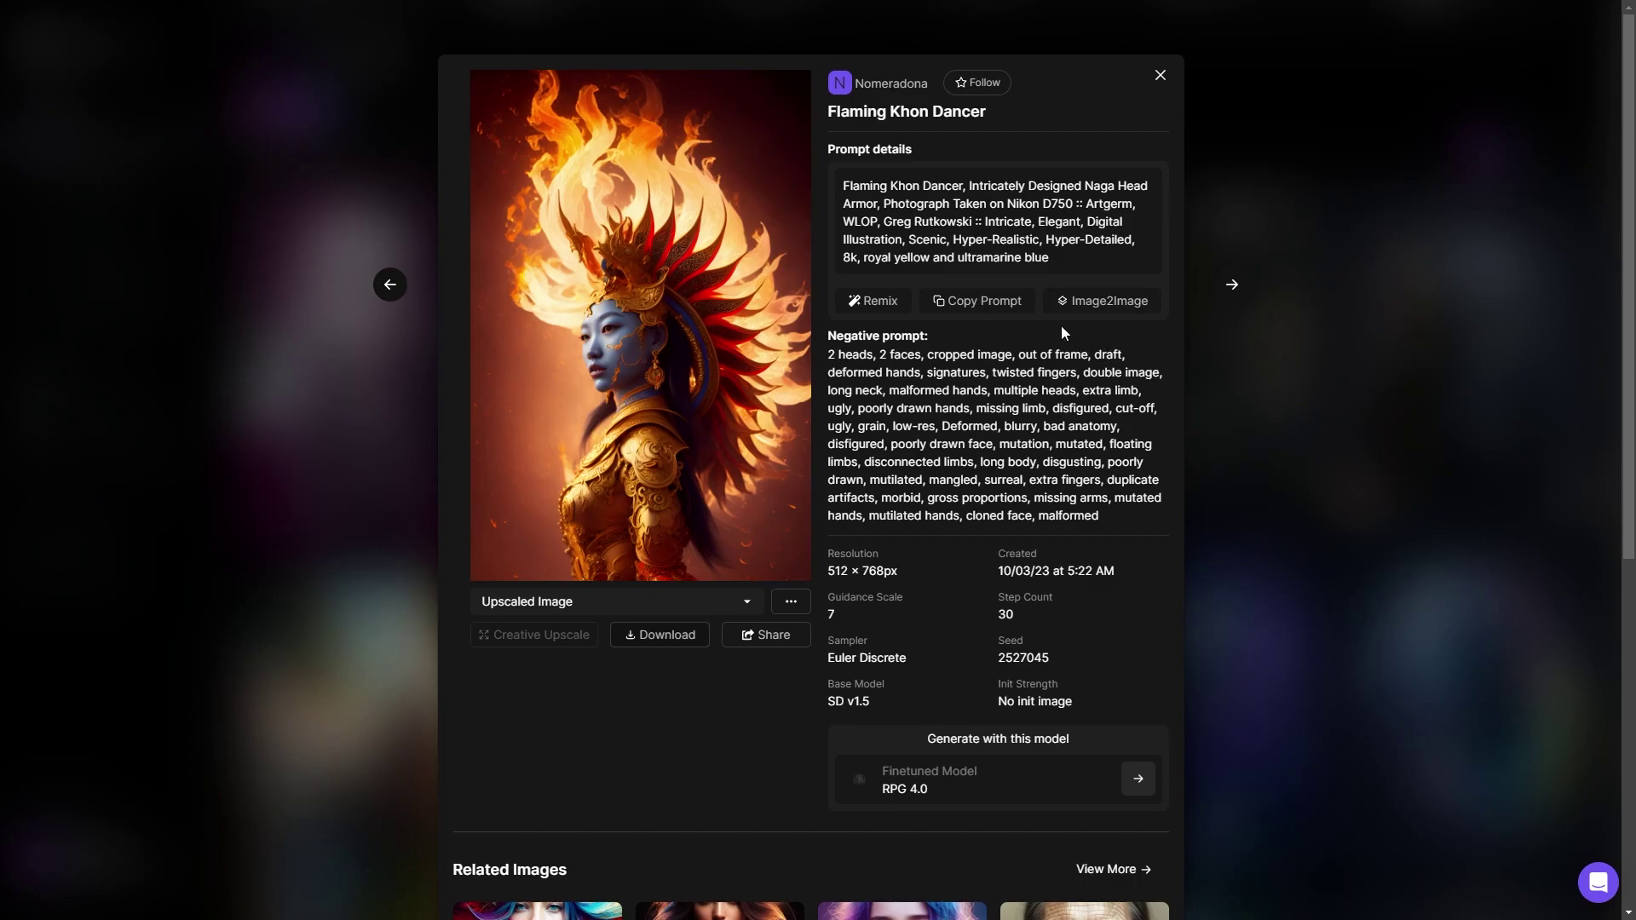
scroll(1060, 324, "down", 1)
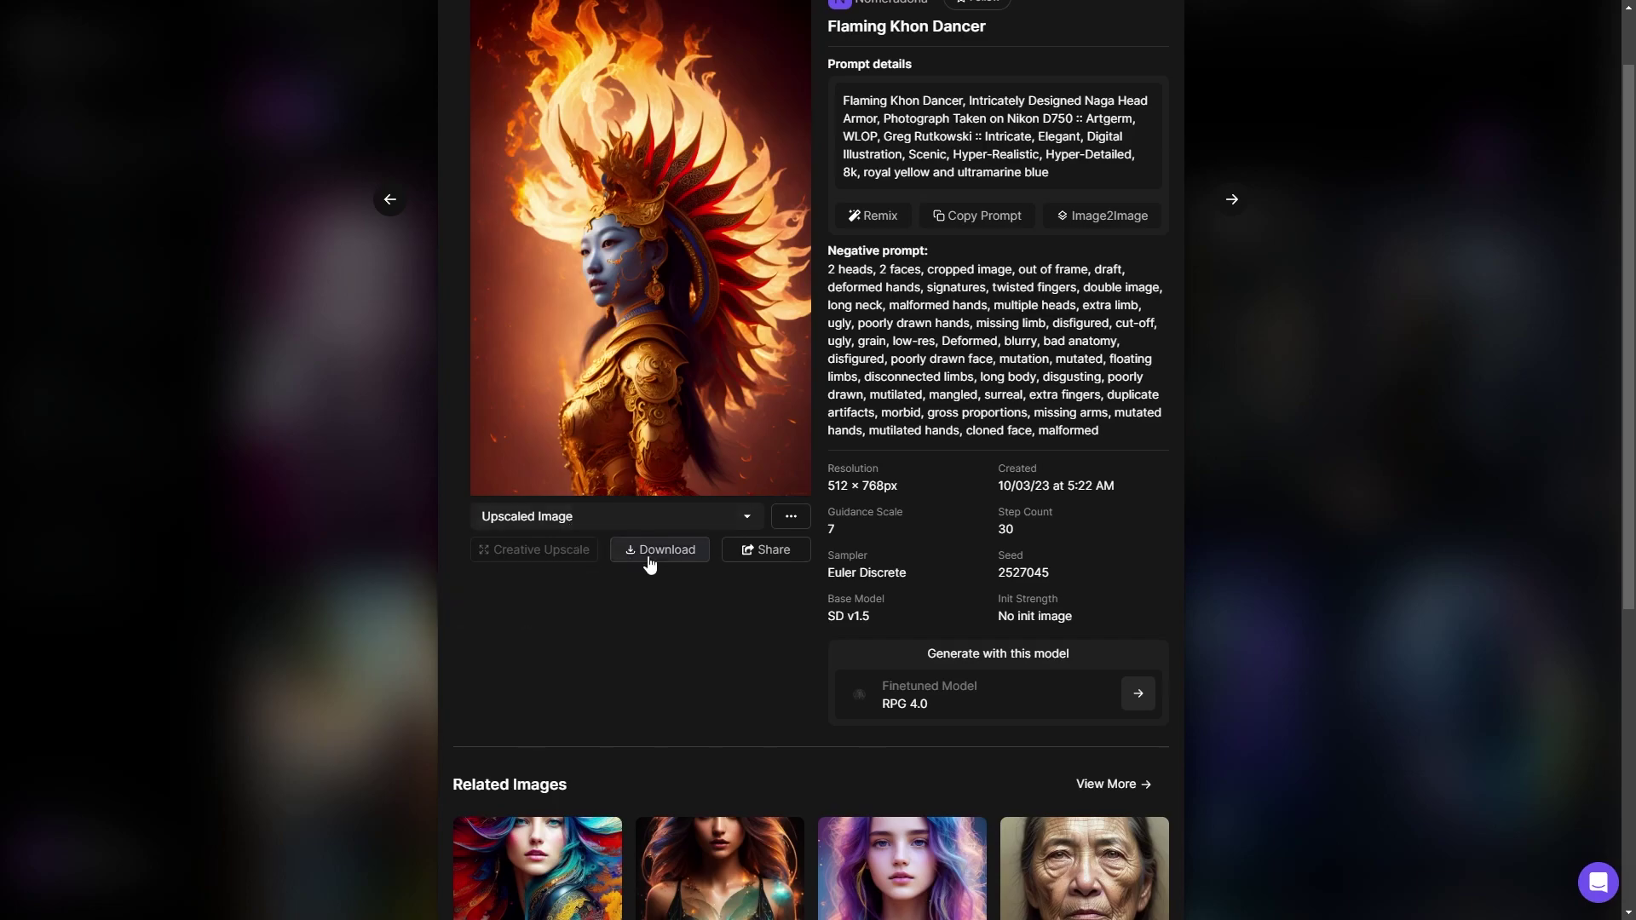
left_click(791, 516)
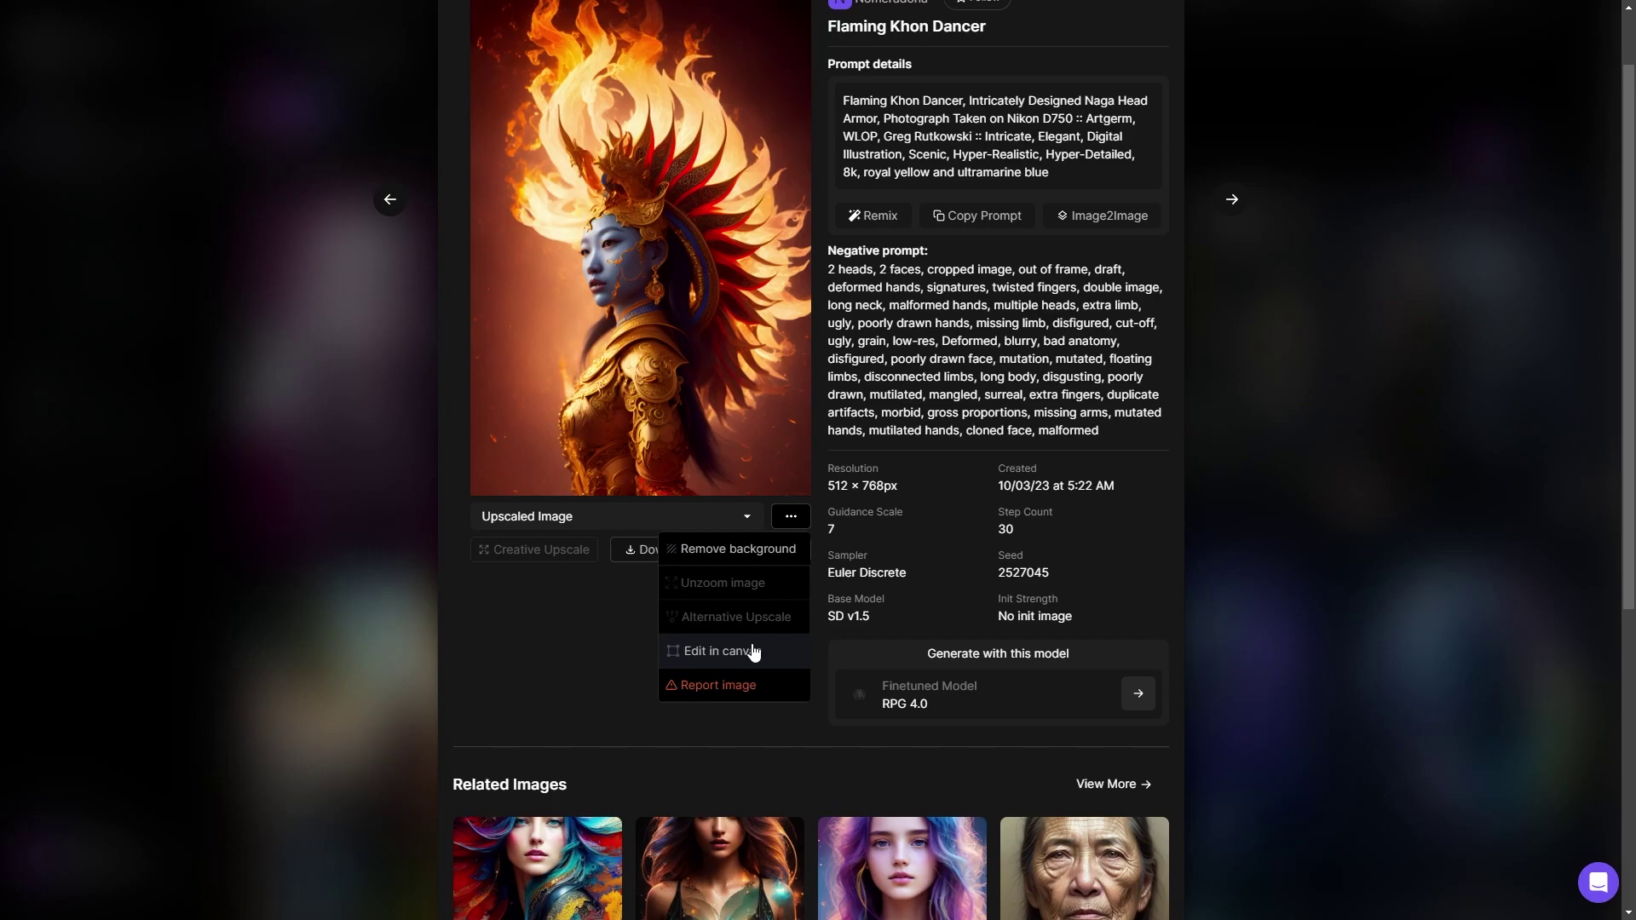
left_click(590, 629)
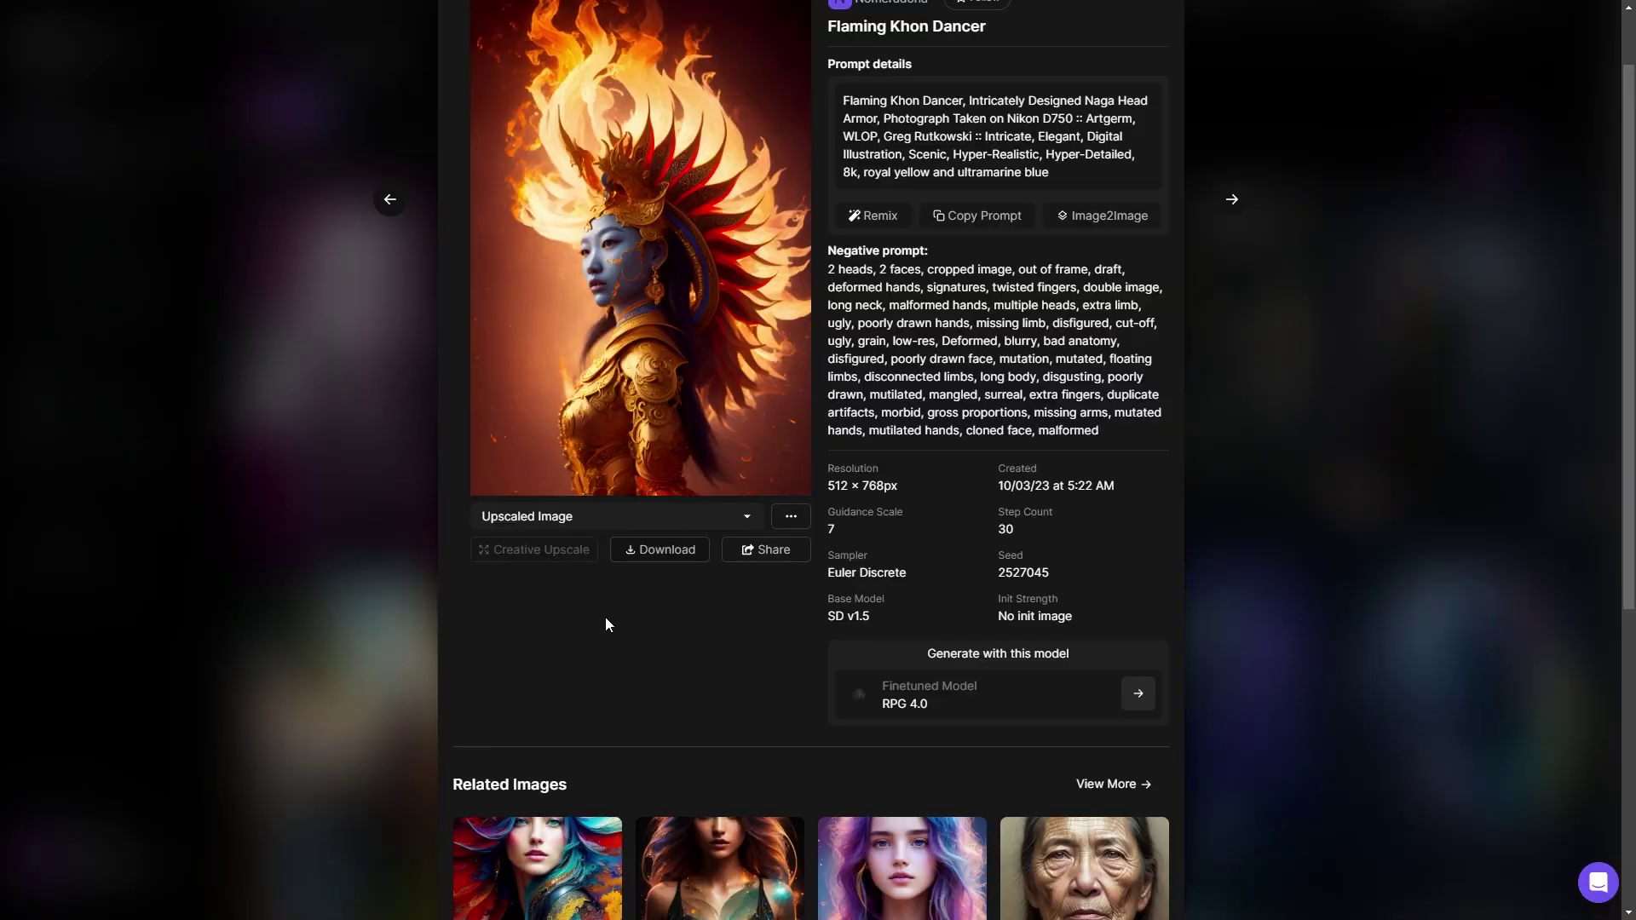
key("Escape")
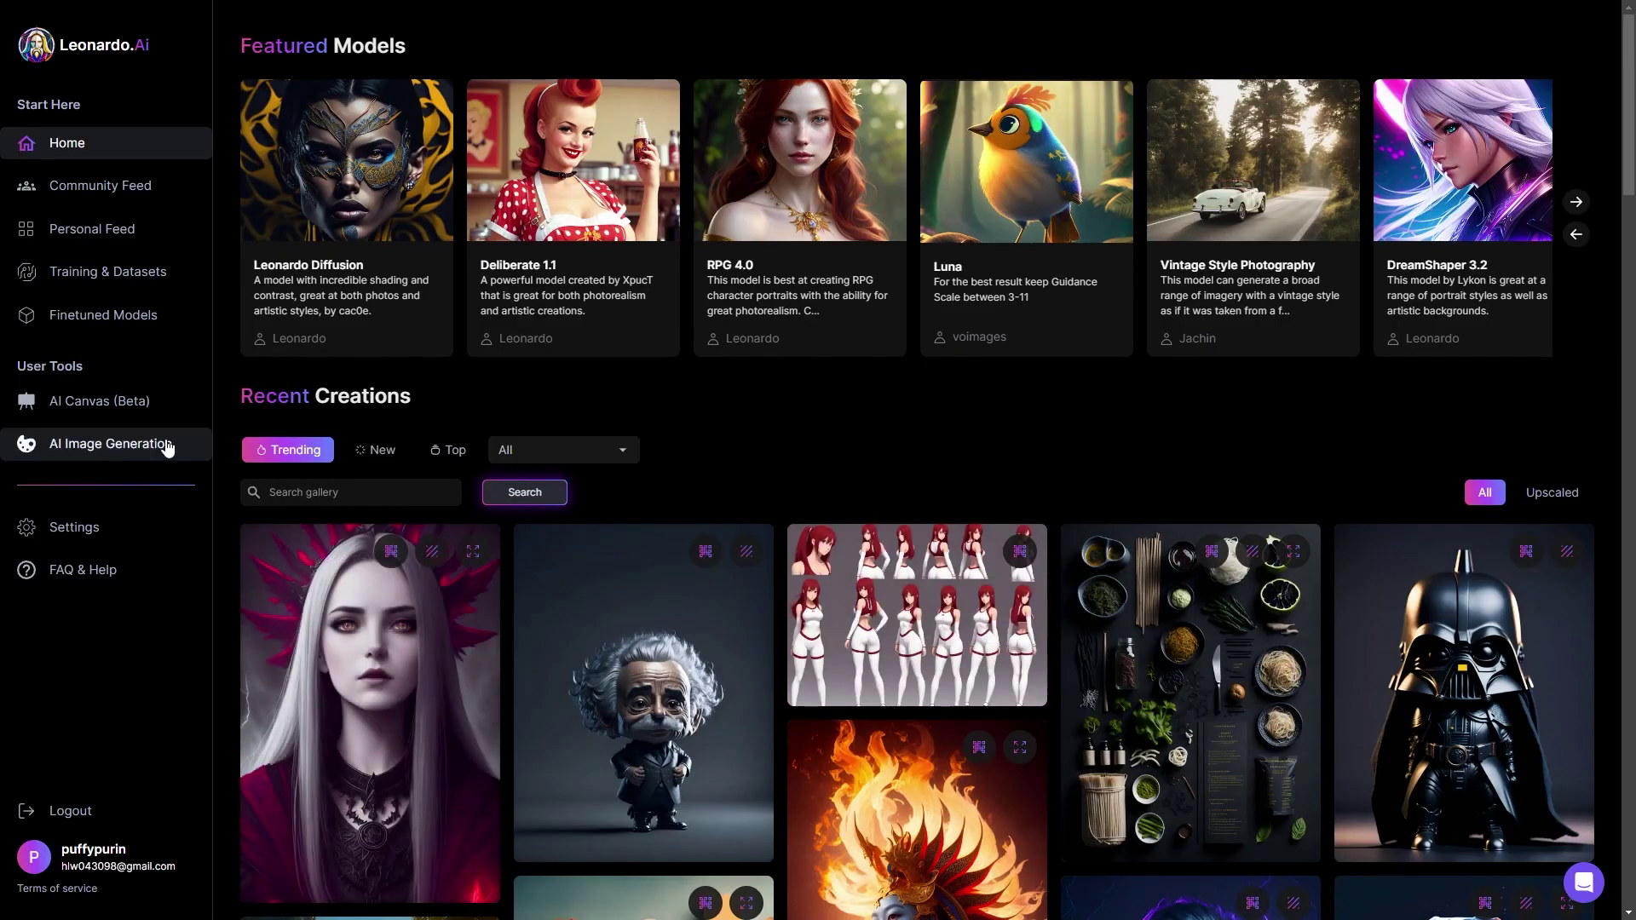
- Open the AI Image Generation tool and look through its dimension, guidance scale, step count and seed settings
left_click(150, 460)
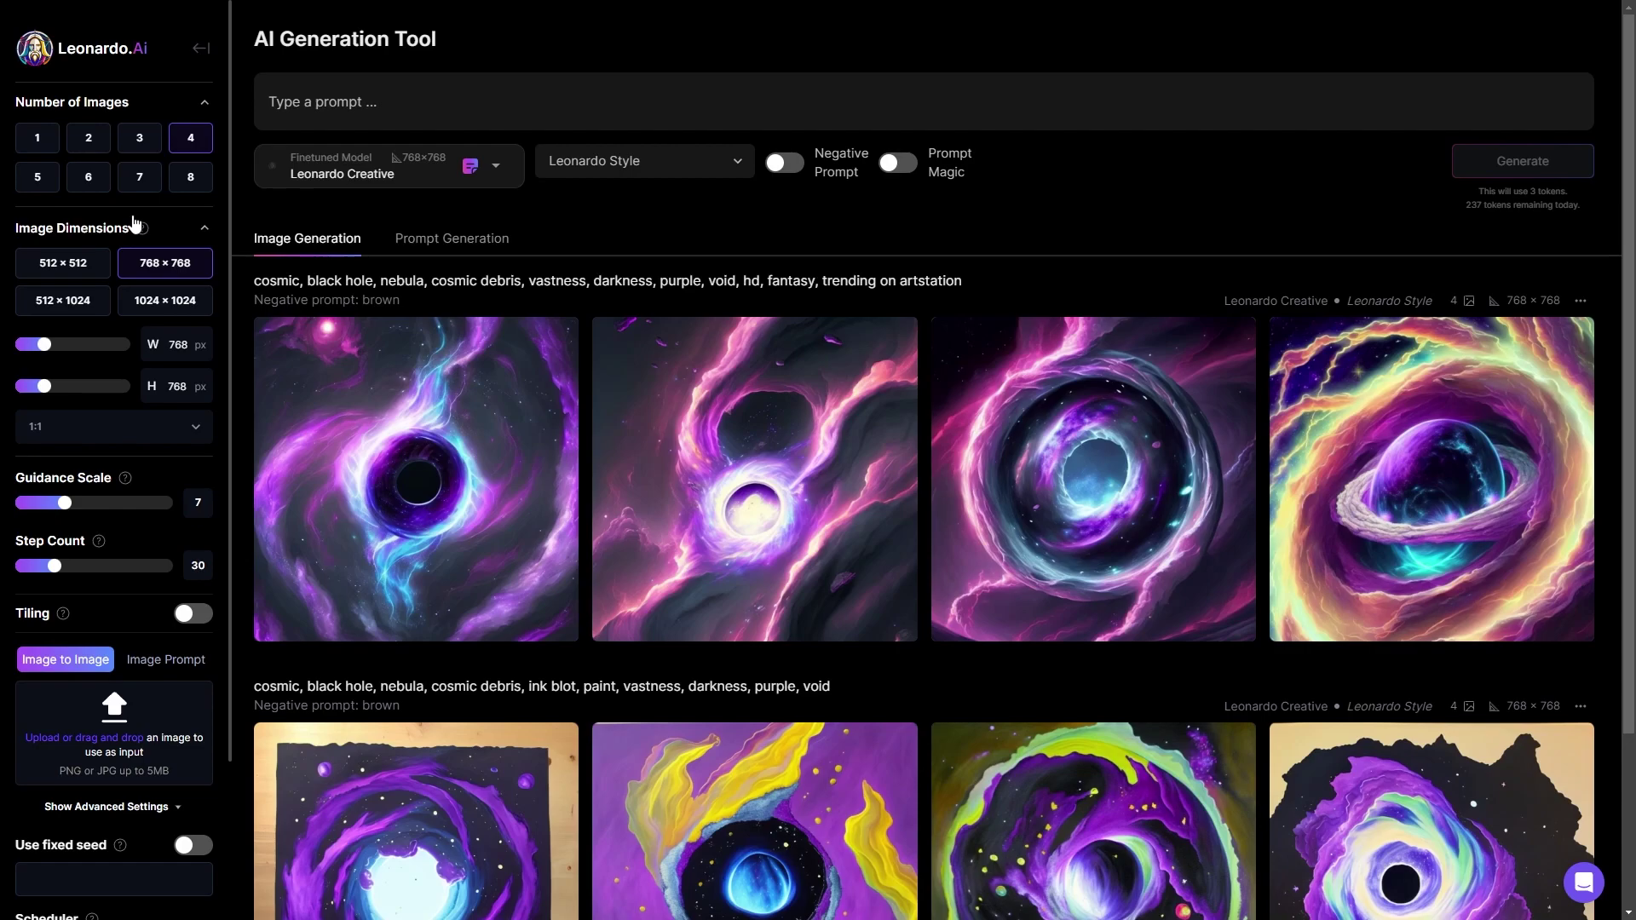
scroll(141, 174, "down", 2)
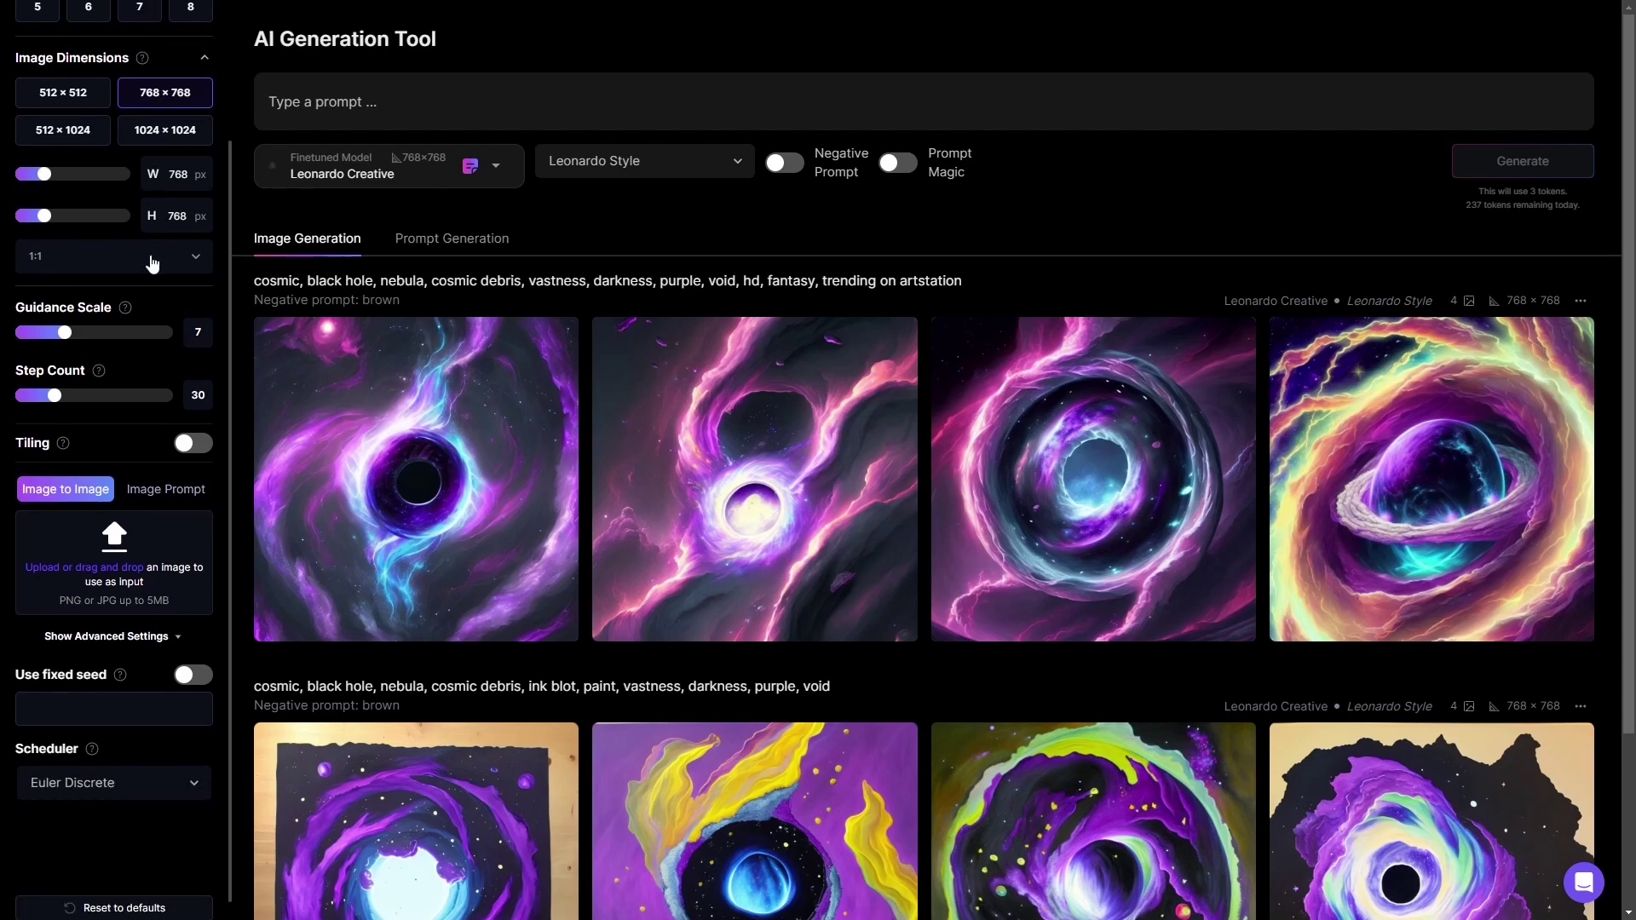
scroll(154, 264, "down", 1)
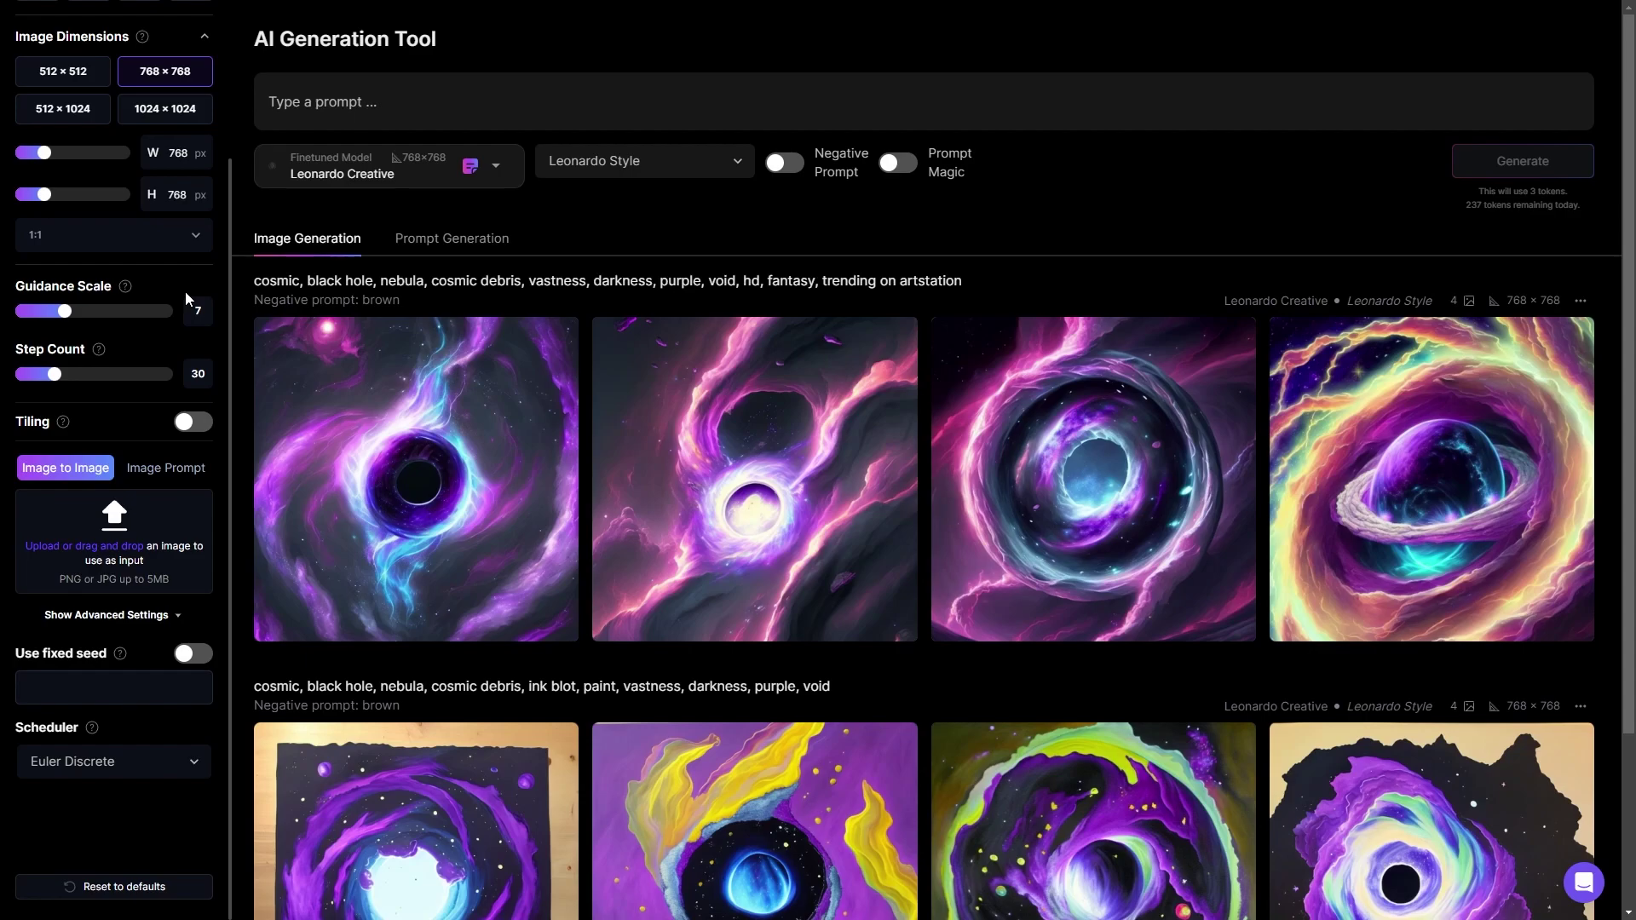
scroll(152, 358, "down", 1)
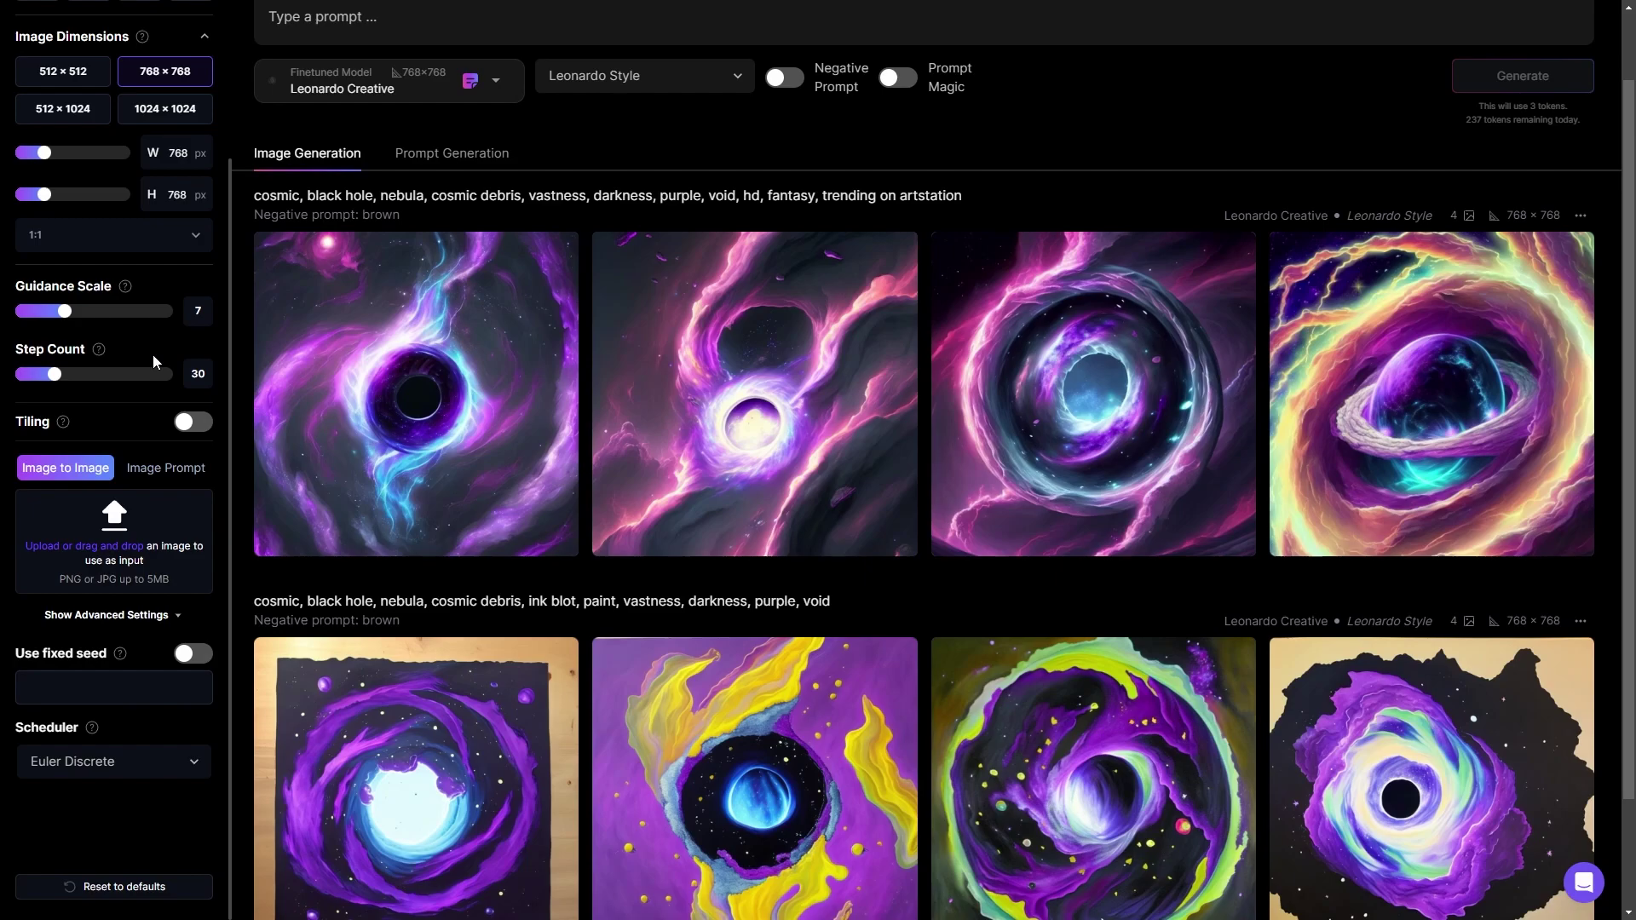
scroll(155, 366, "down", 1)
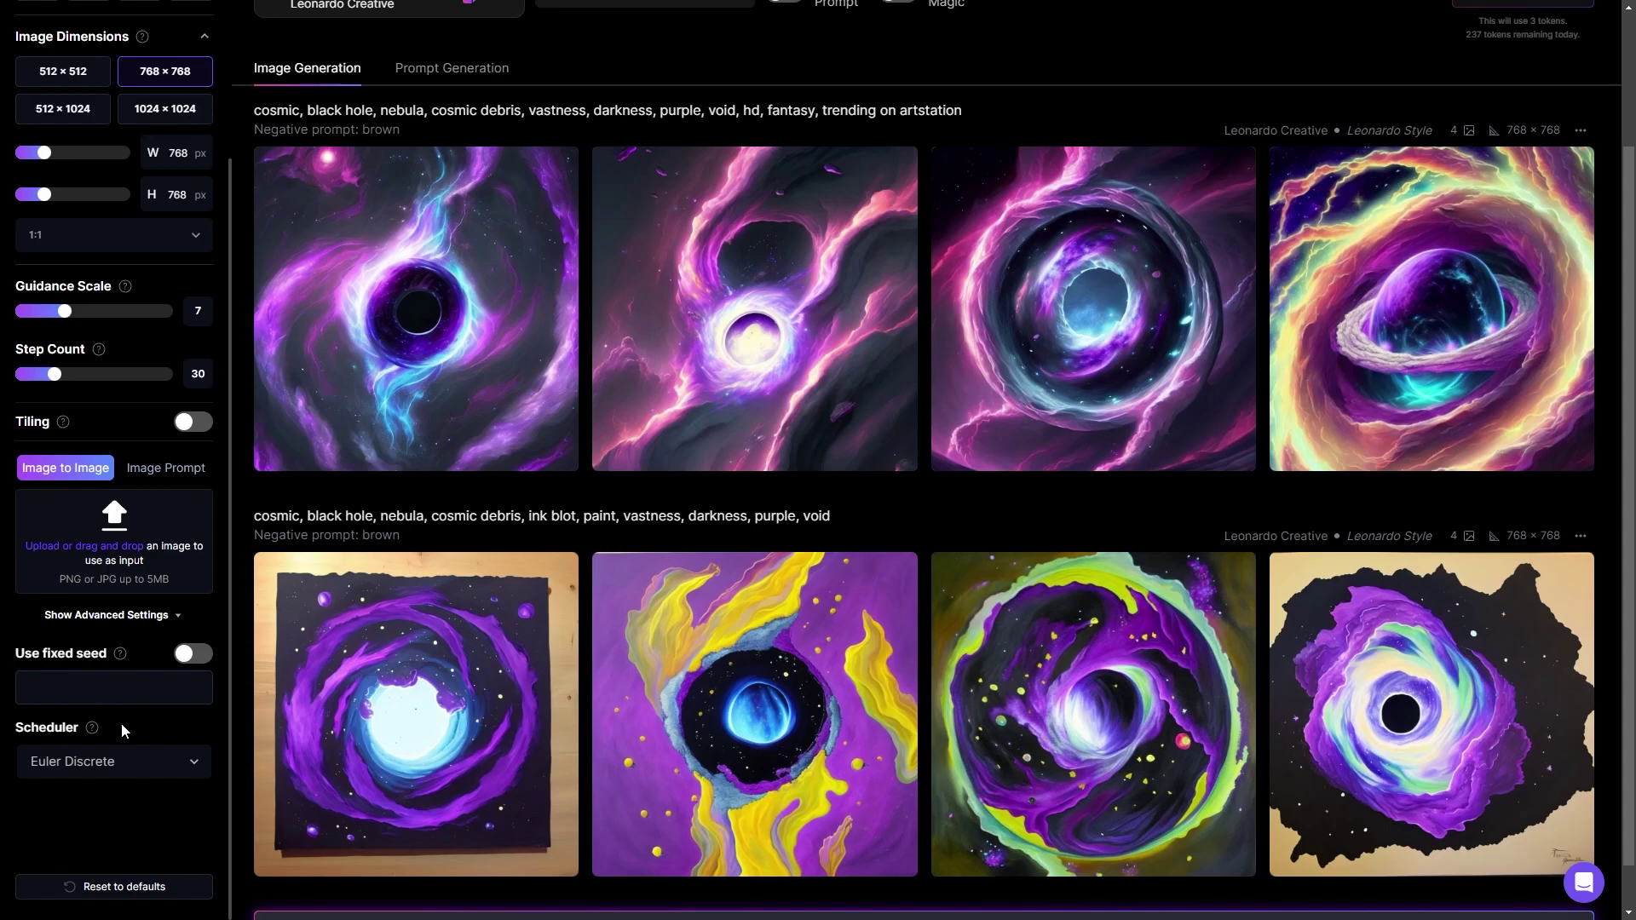
- Check which schedulers are available for image generation and leave the choice as it is
left_click(192, 763)
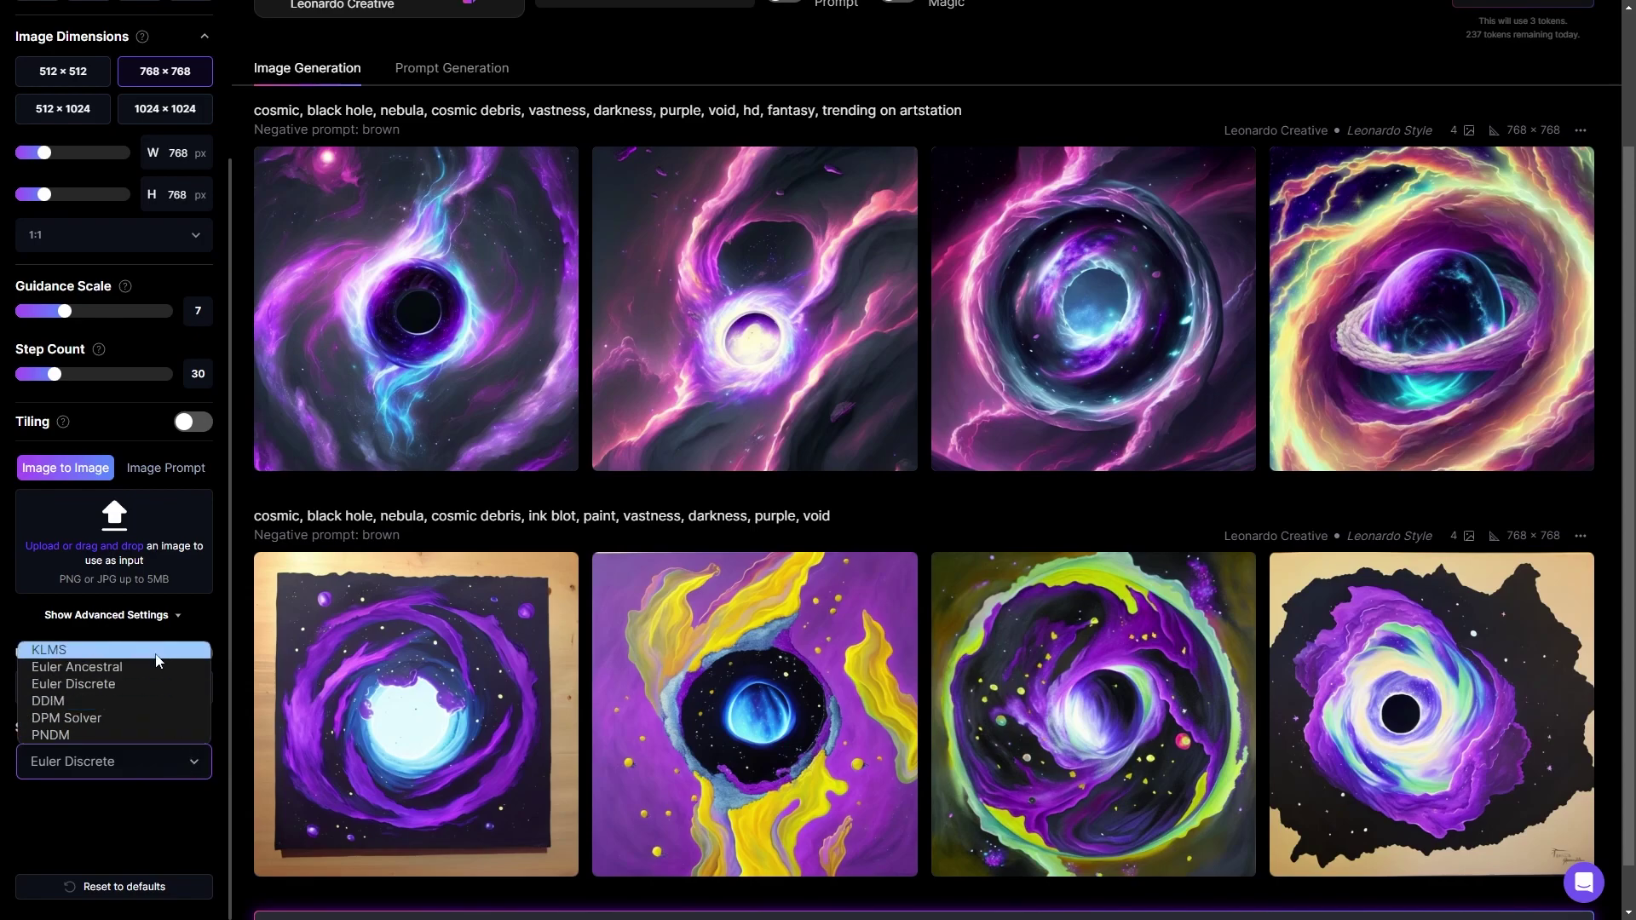
left_click(158, 799)
scroll(169, 799, "up", 3)
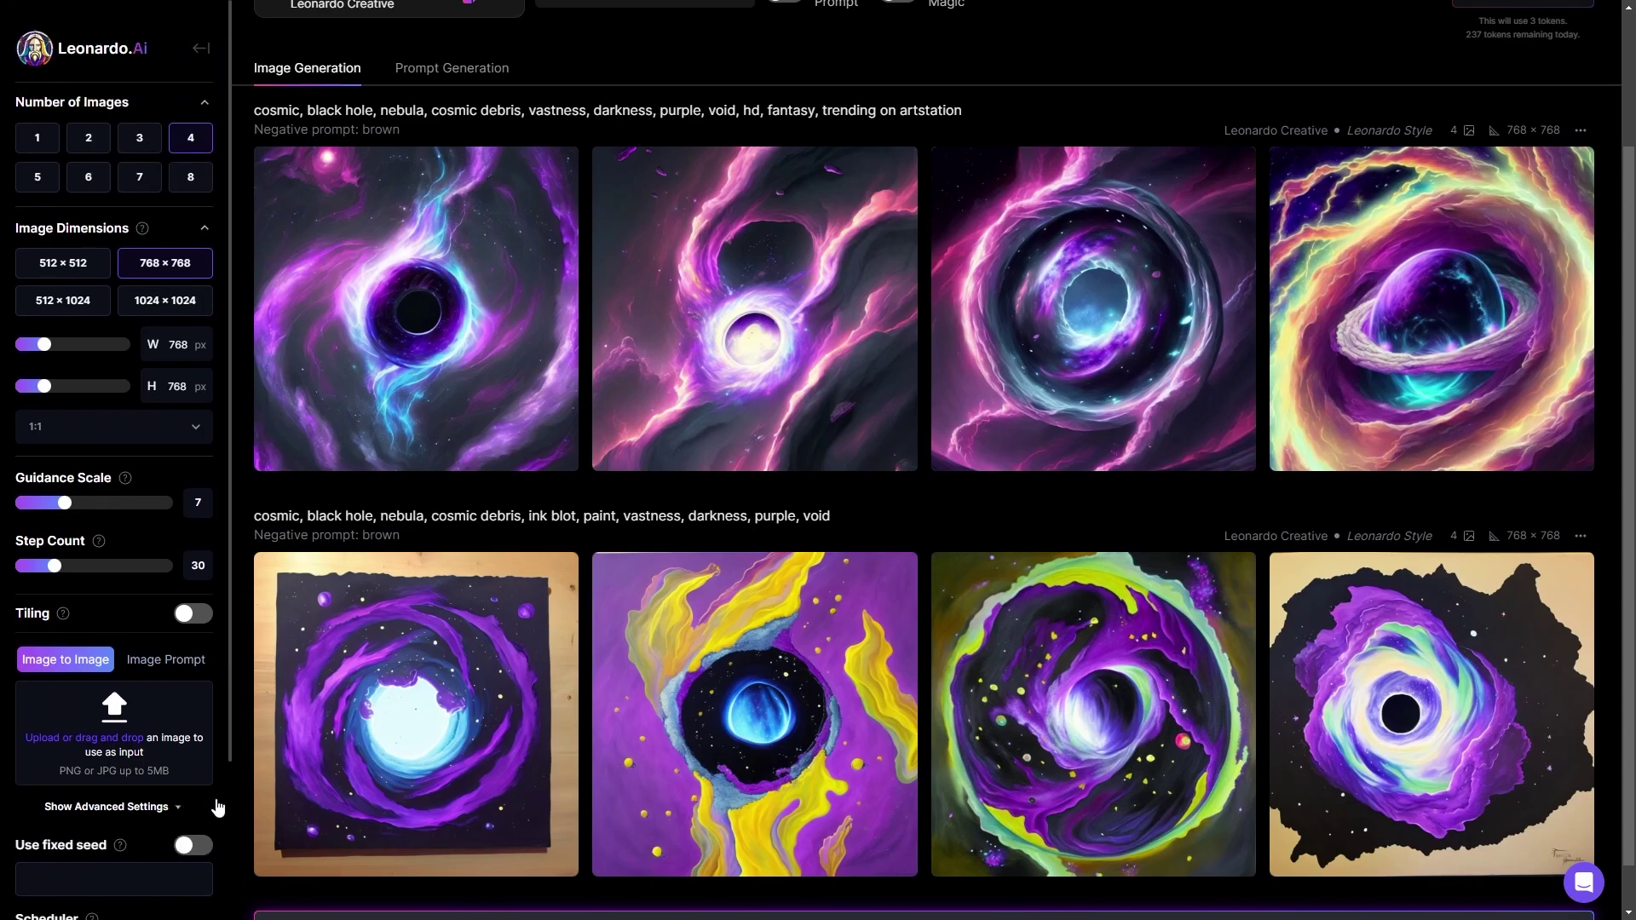
scroll(456, 774, "up", 2)
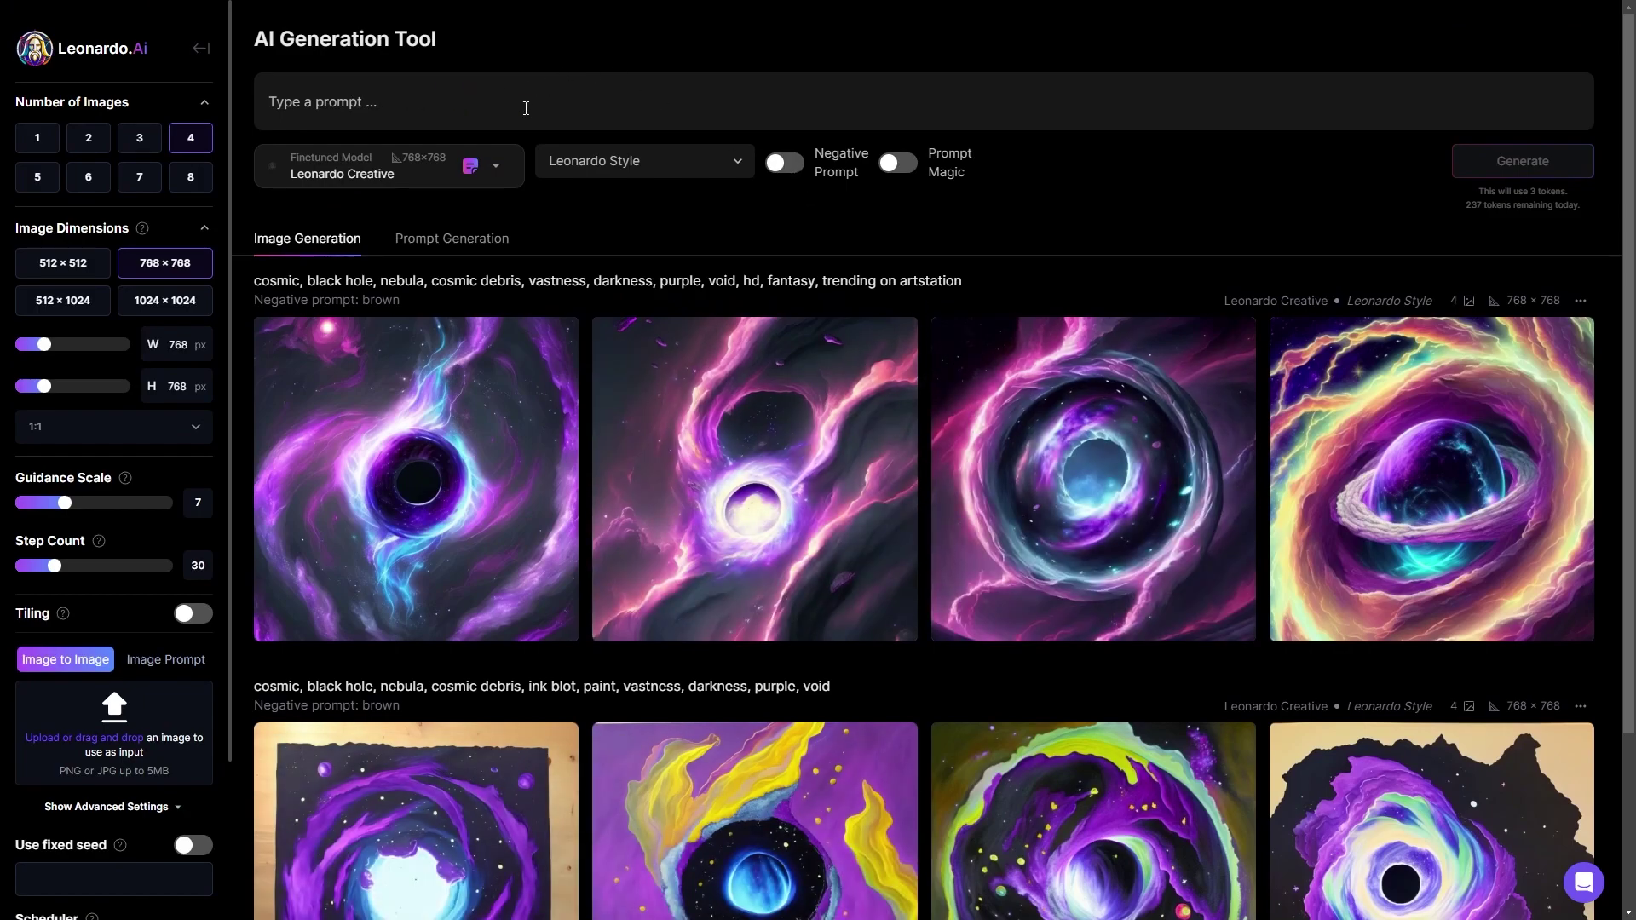
- Enable the negative prompt, and look over the available finetuned models and style choices
left_click(783, 162)
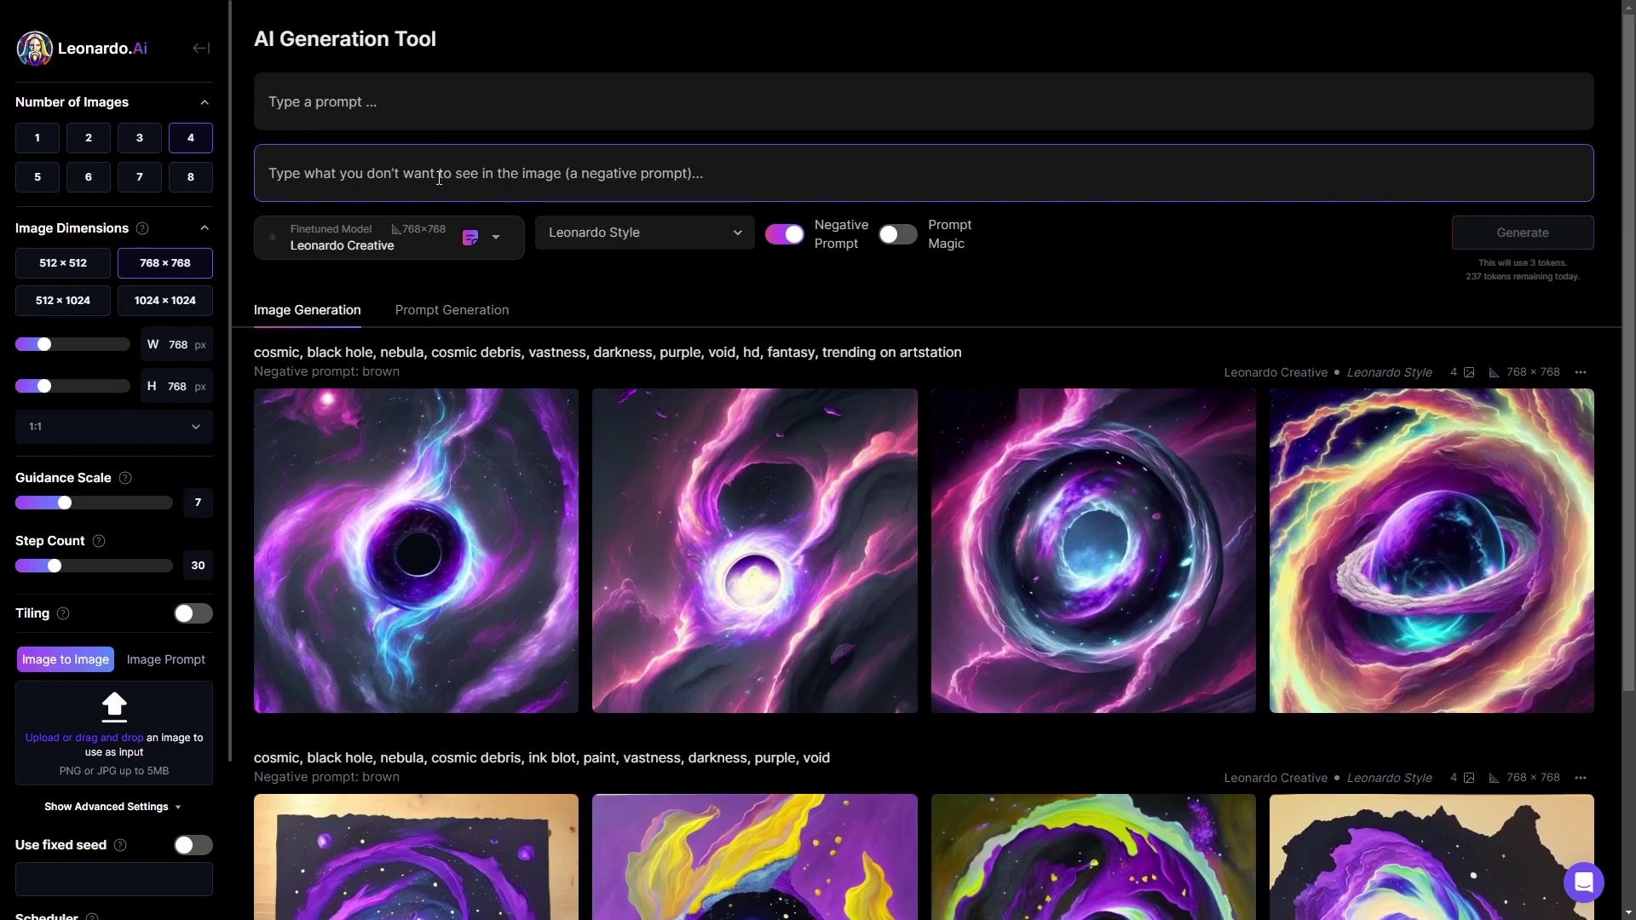
left_click(399, 254)
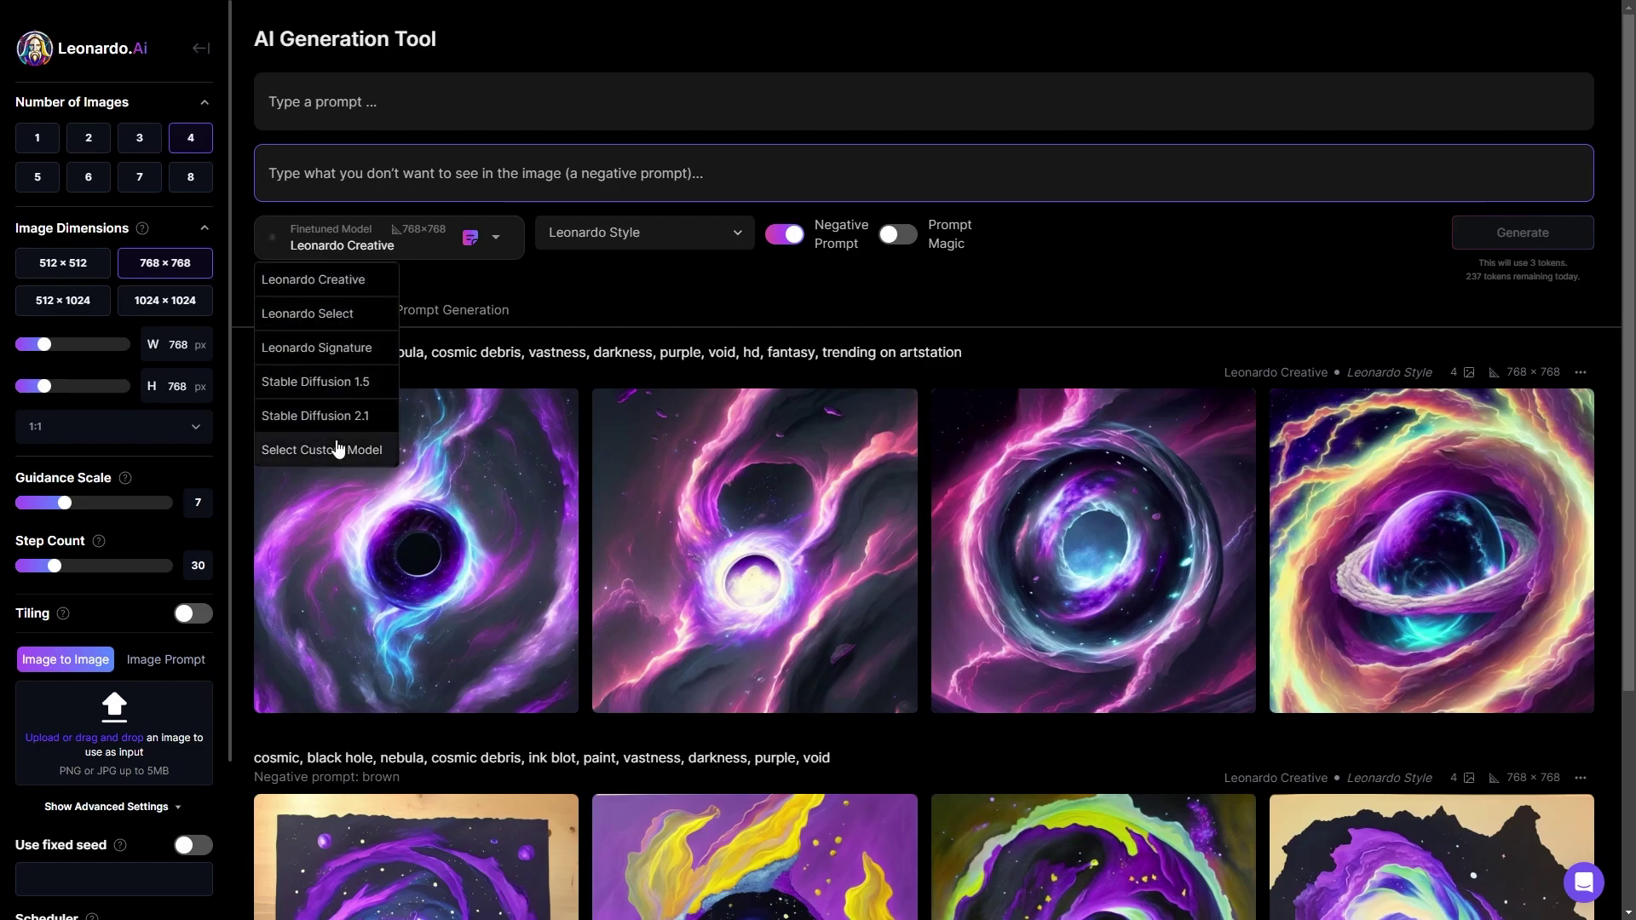
left_click(551, 296)
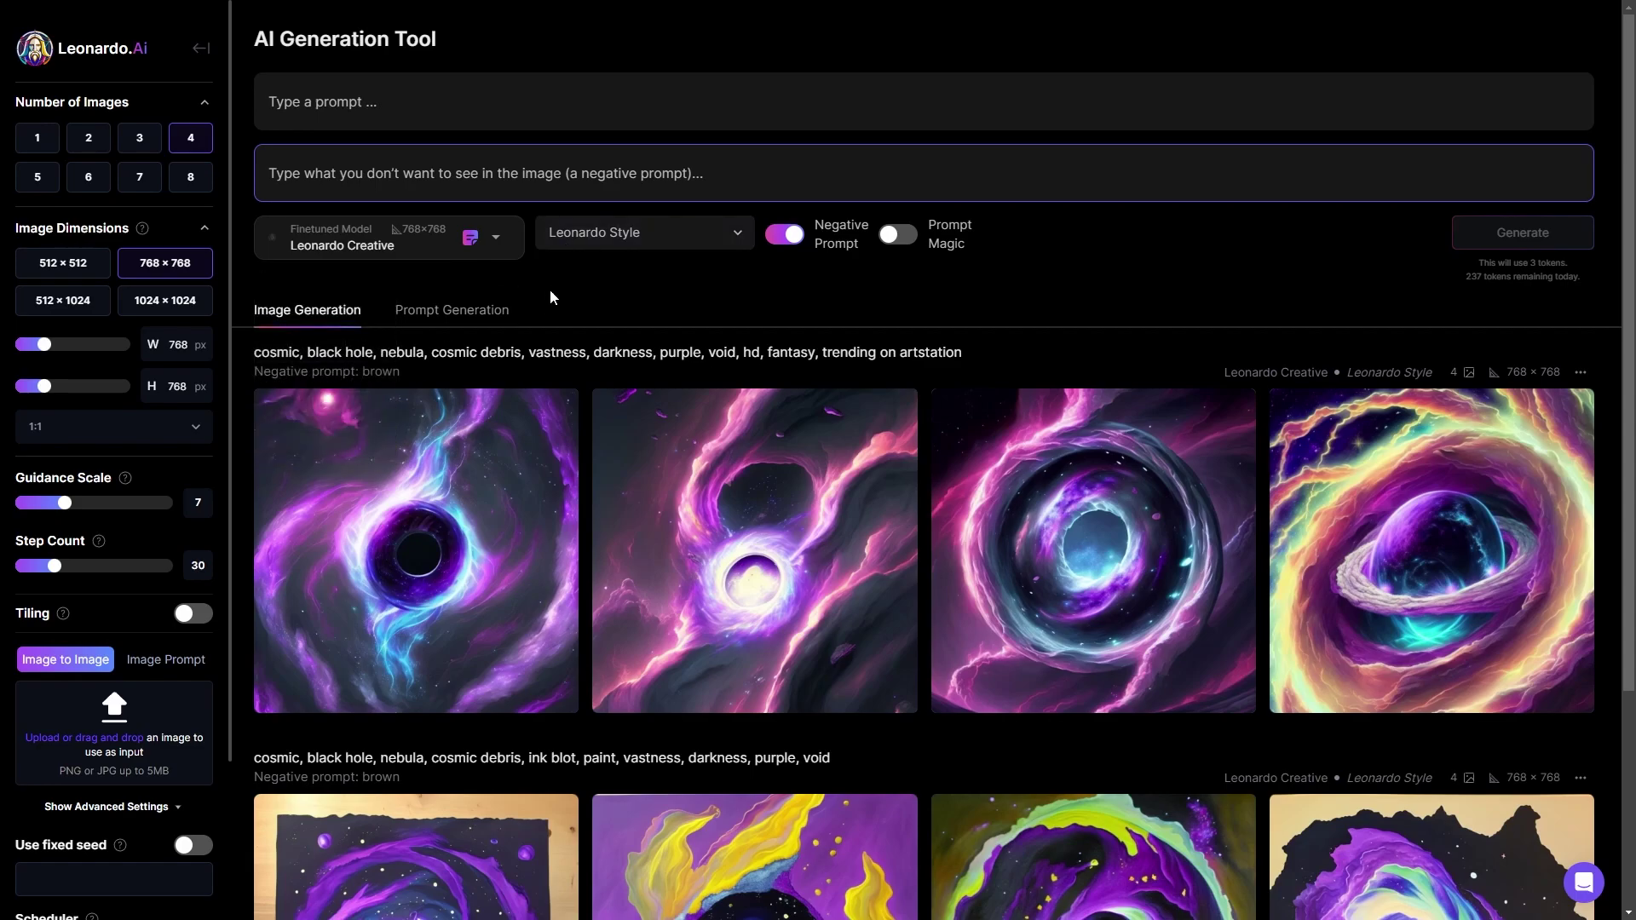
left_click(431, 251)
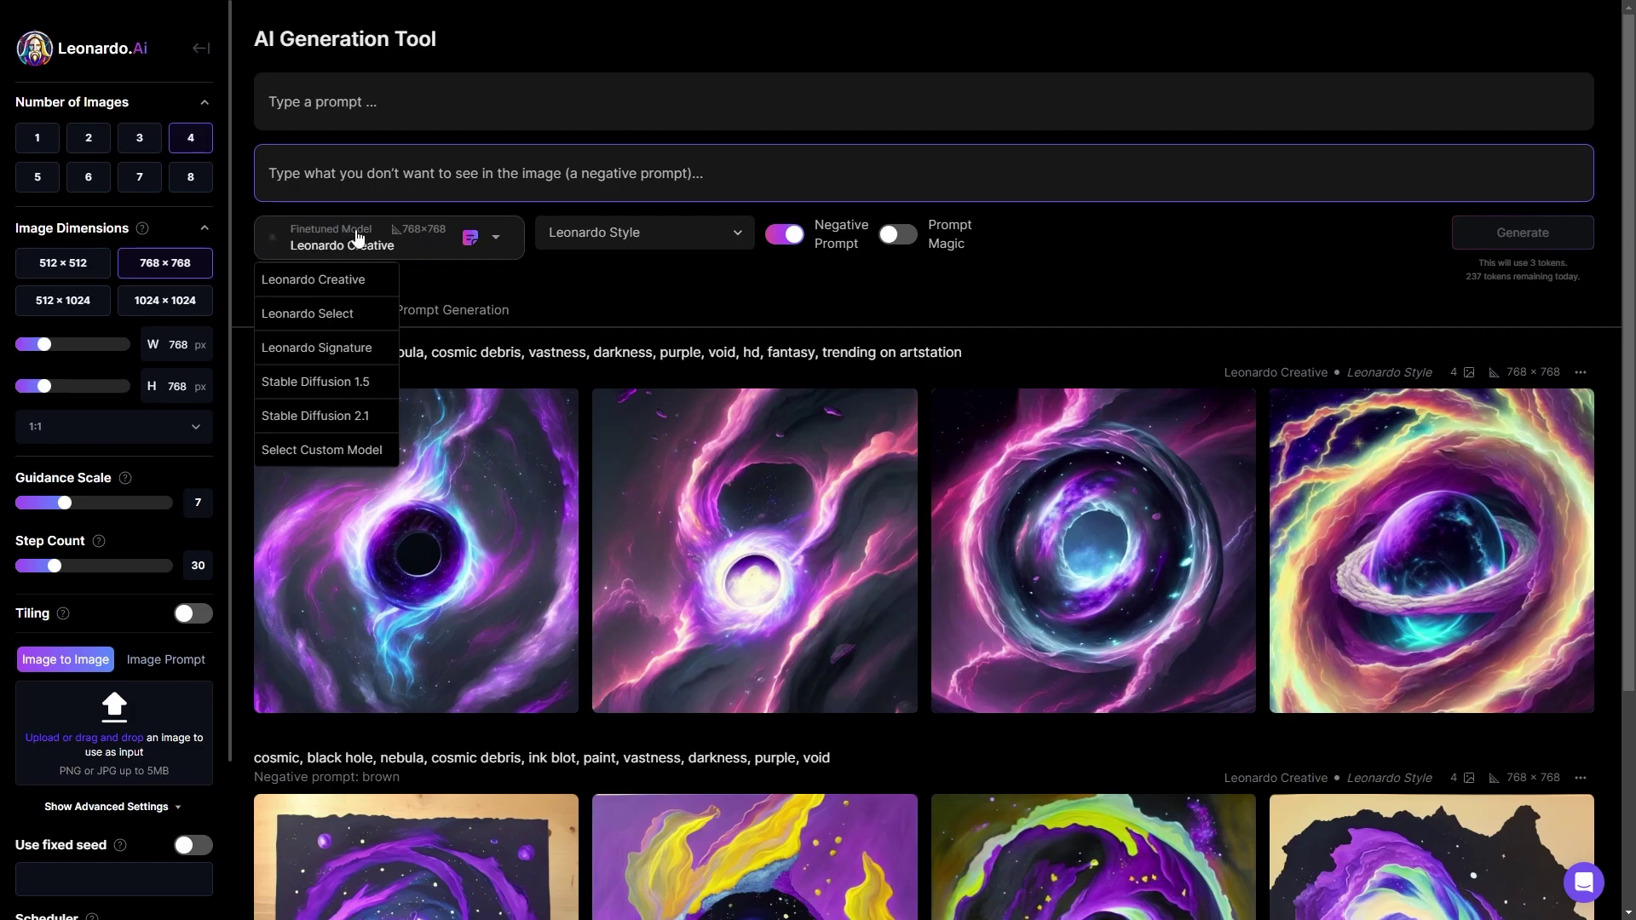
left_click(546, 242)
left_click(610, 248)
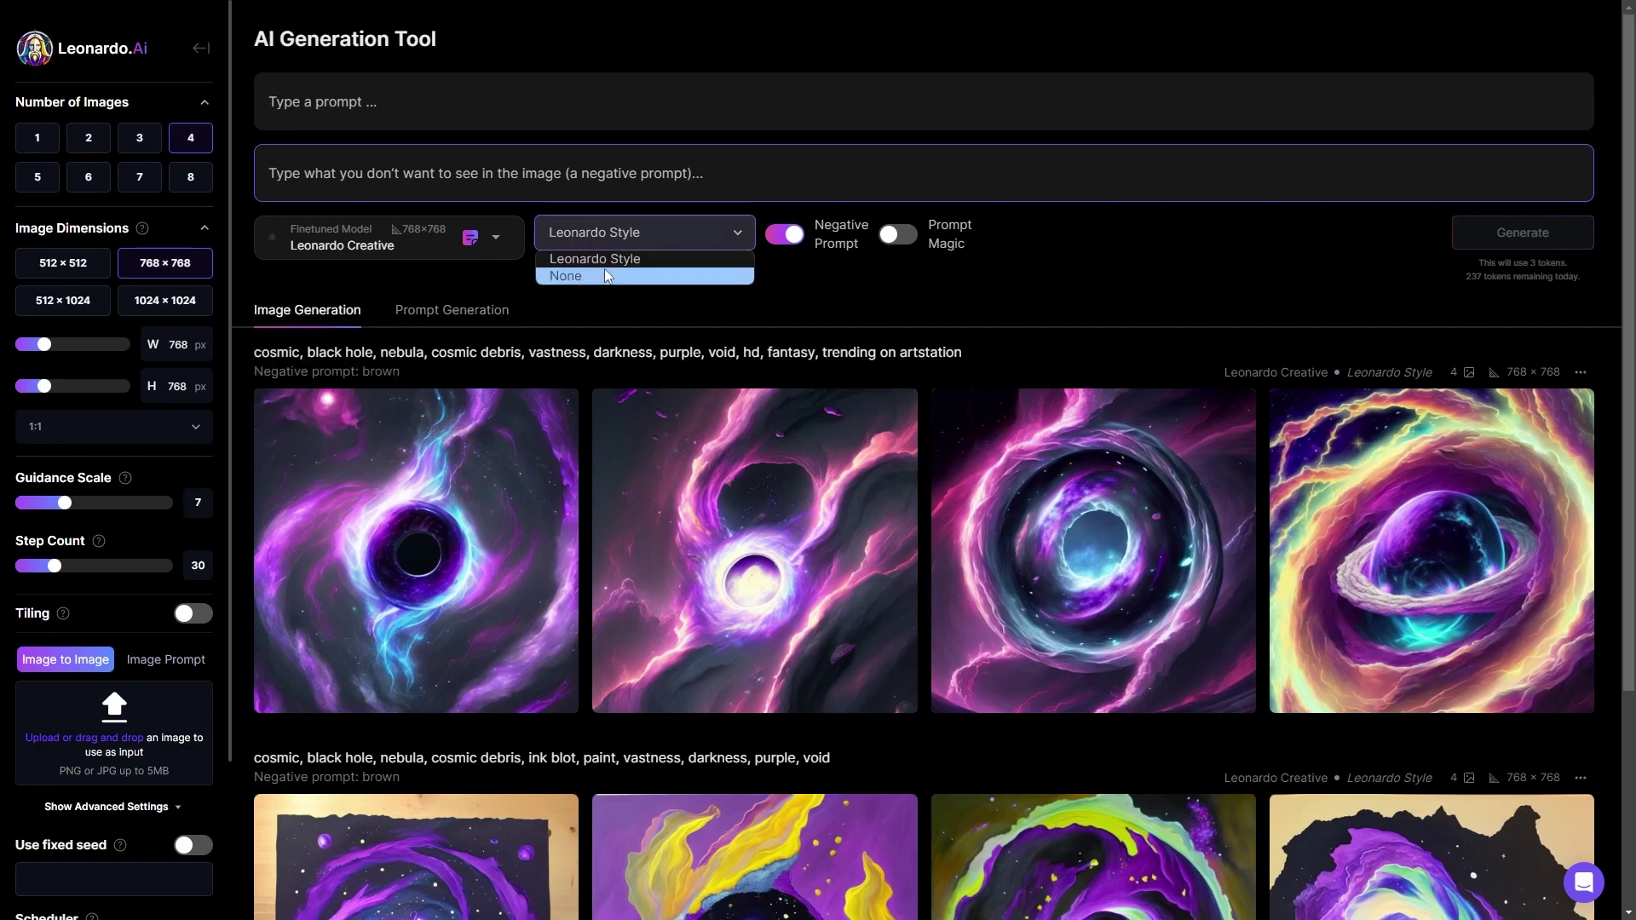
left_click(610, 250)
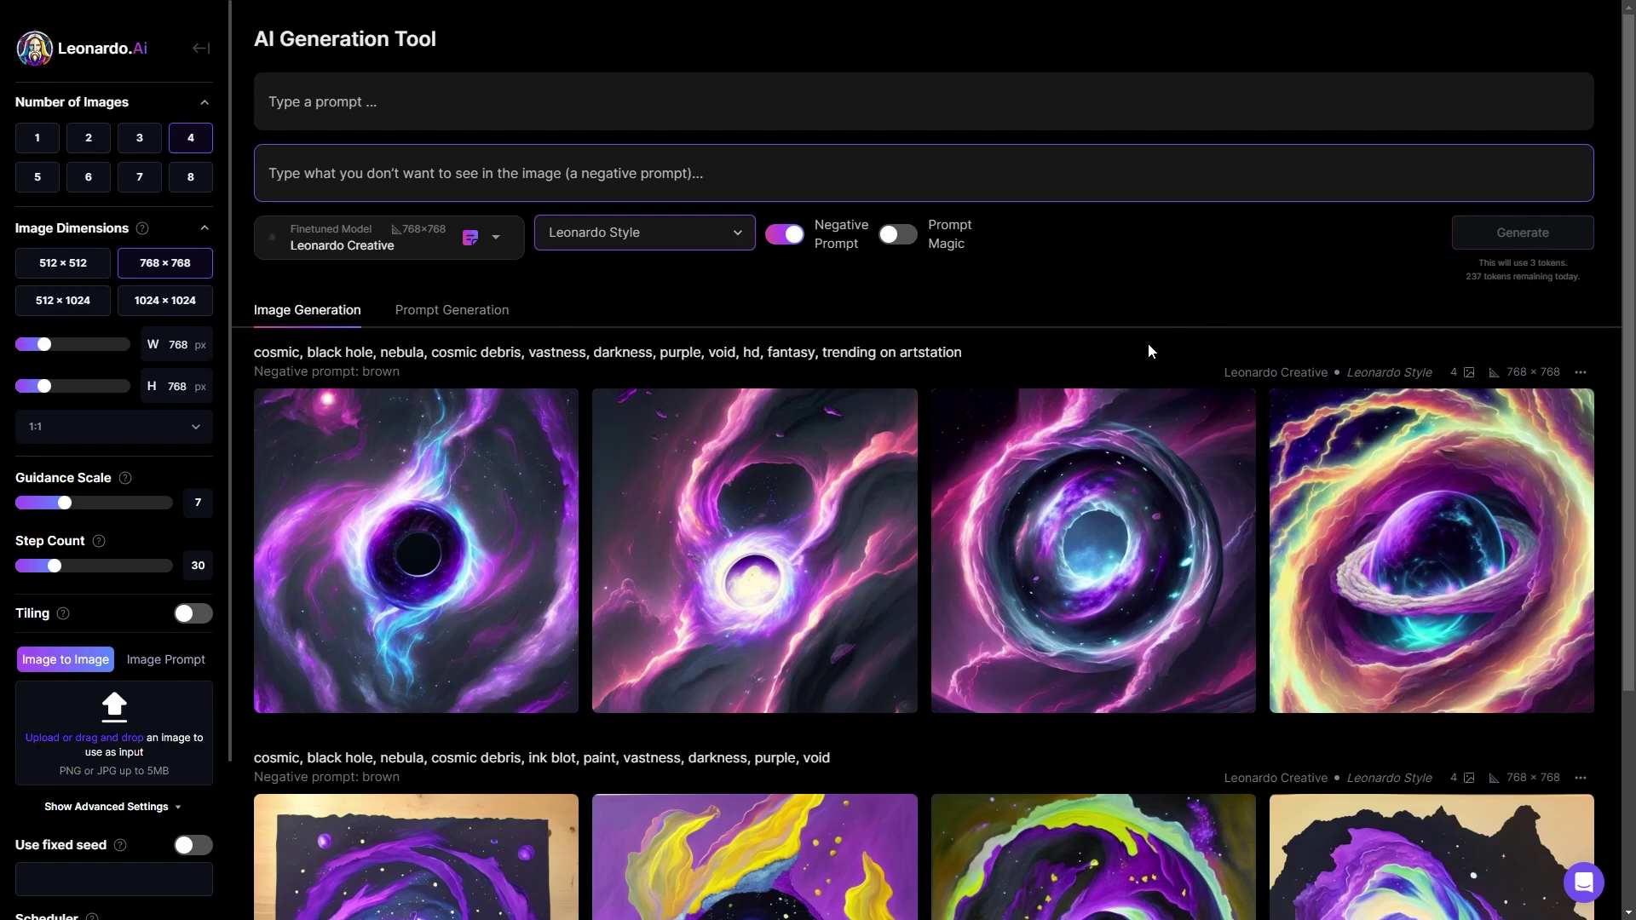
mouse_move(1112, 400)
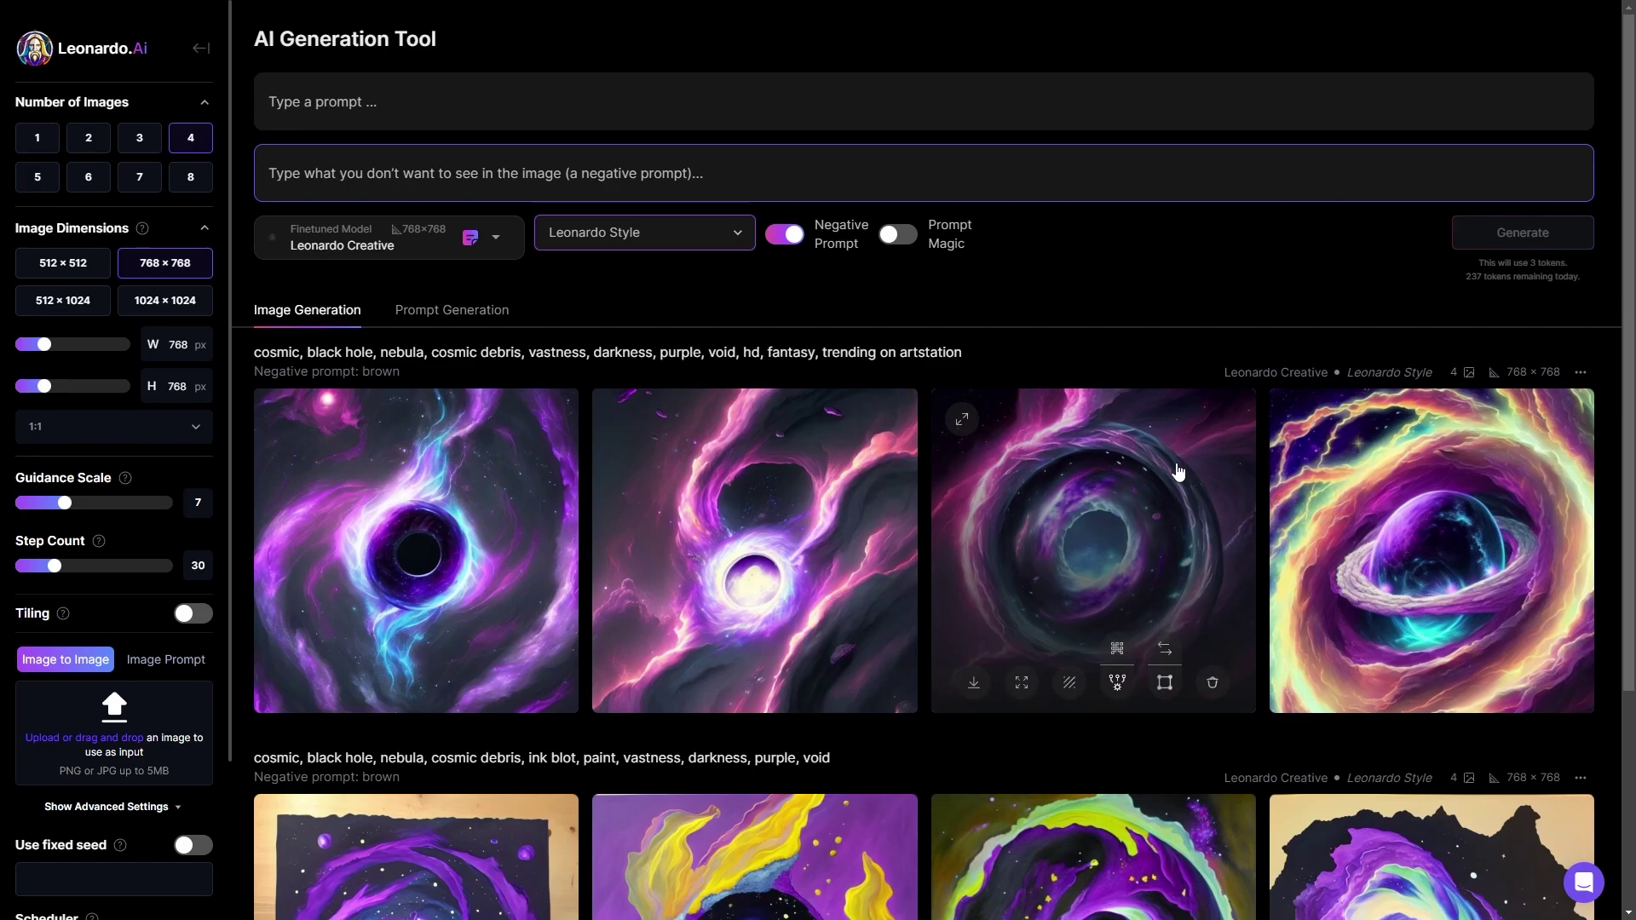
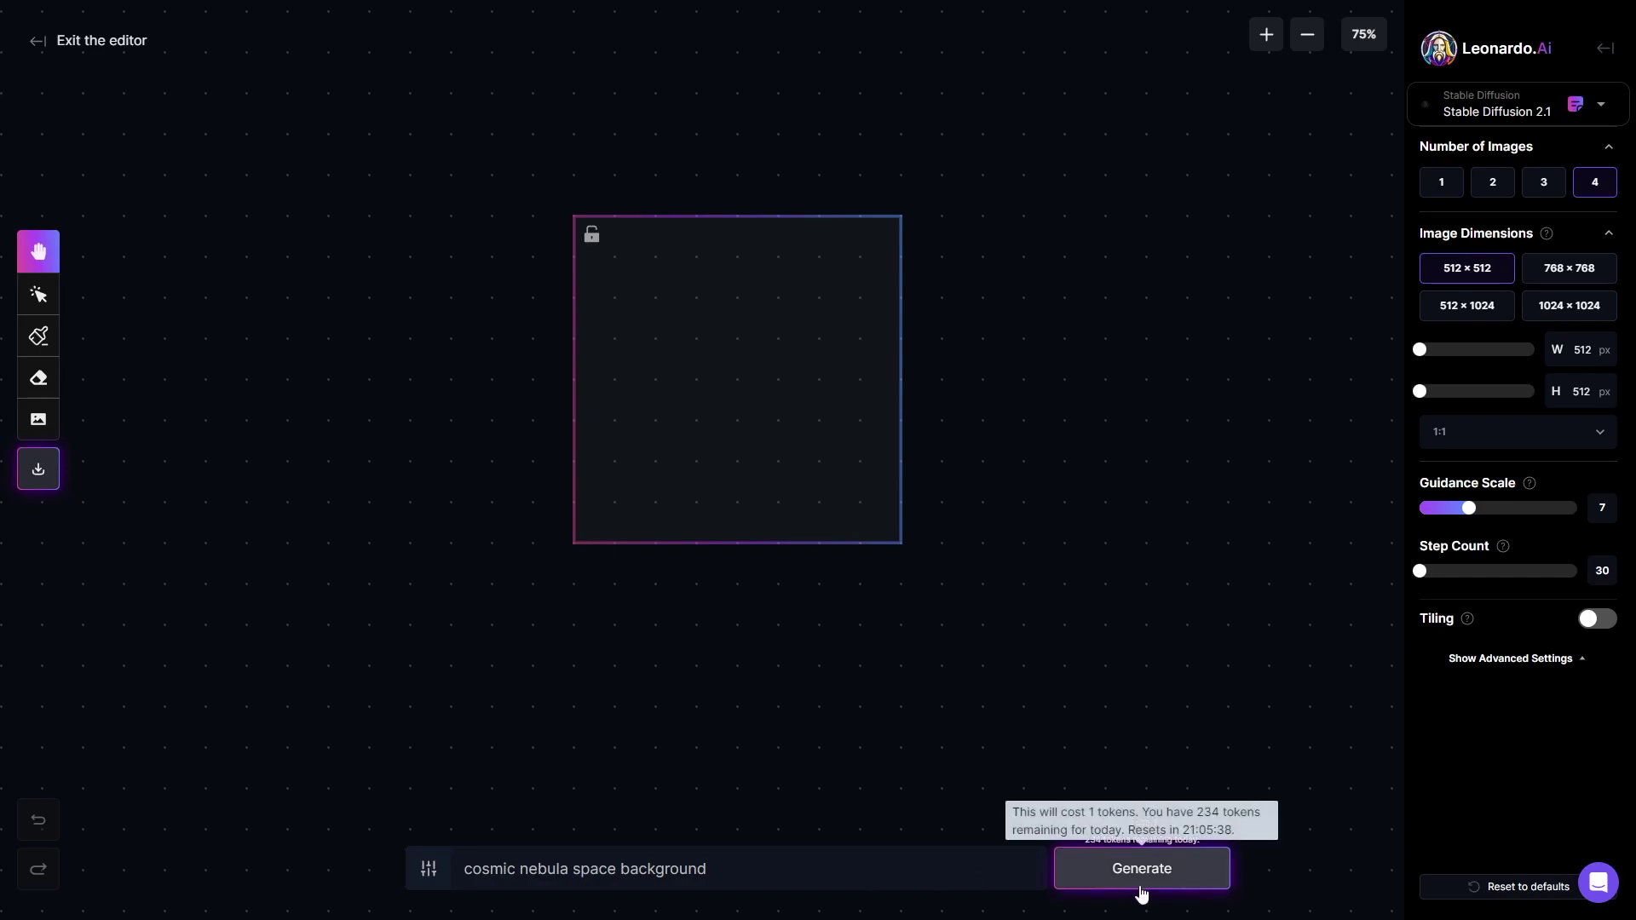
- Generate four 512 × 512 images for the cosmic nebula space background prompt, compare the variations and accept the fourth one
left_click(1142, 893)
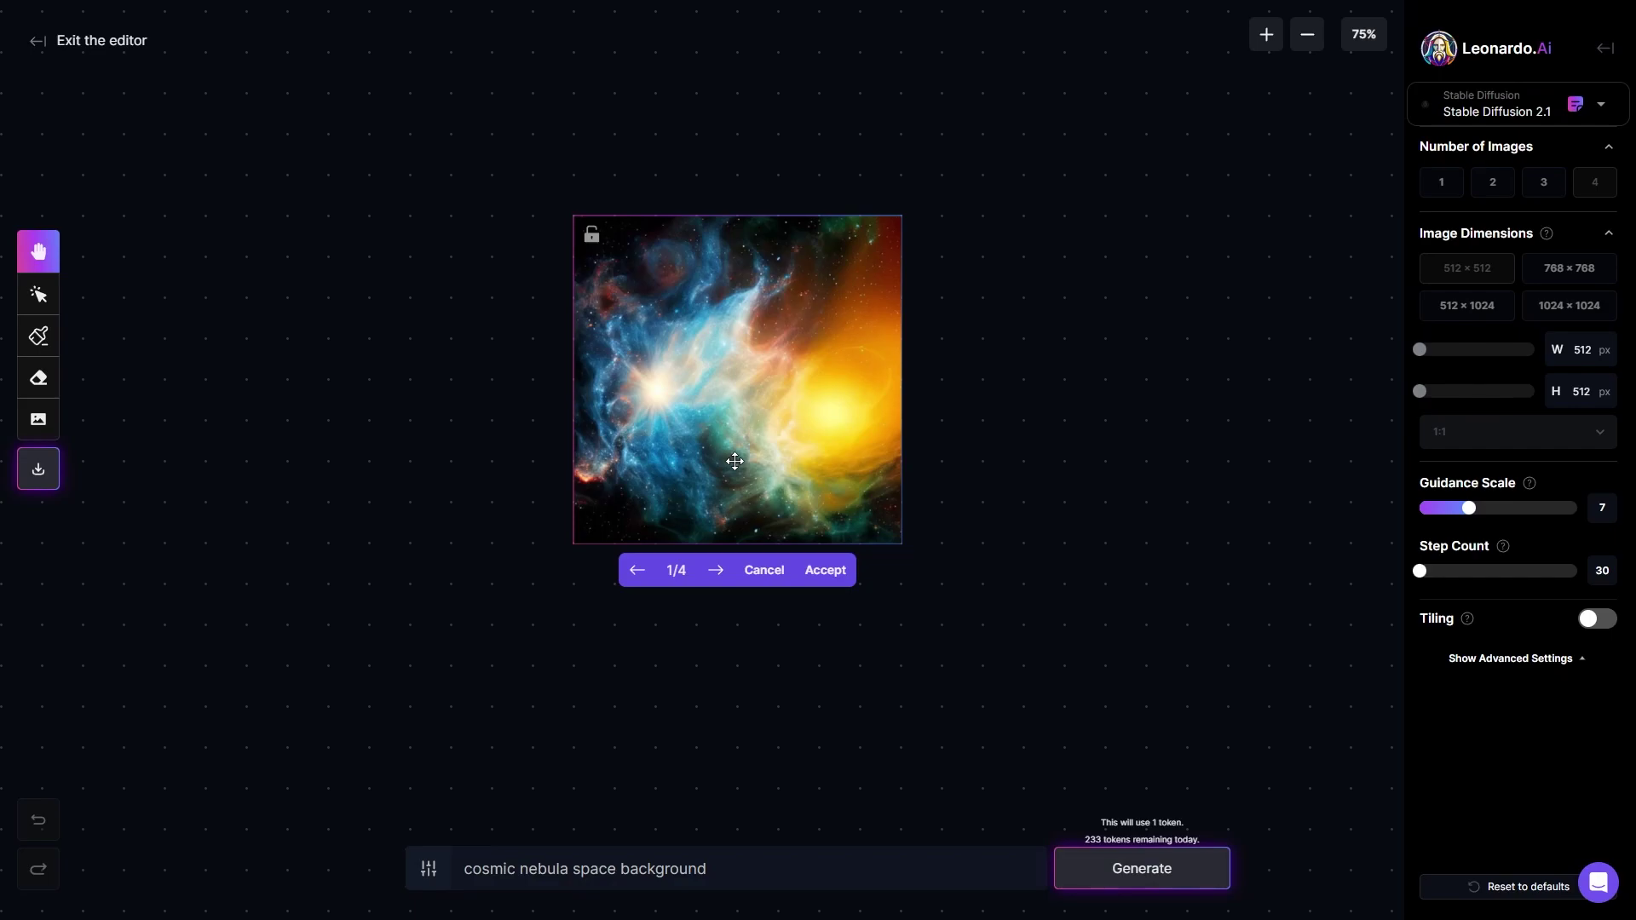
left_click(721, 579)
left_click(720, 579)
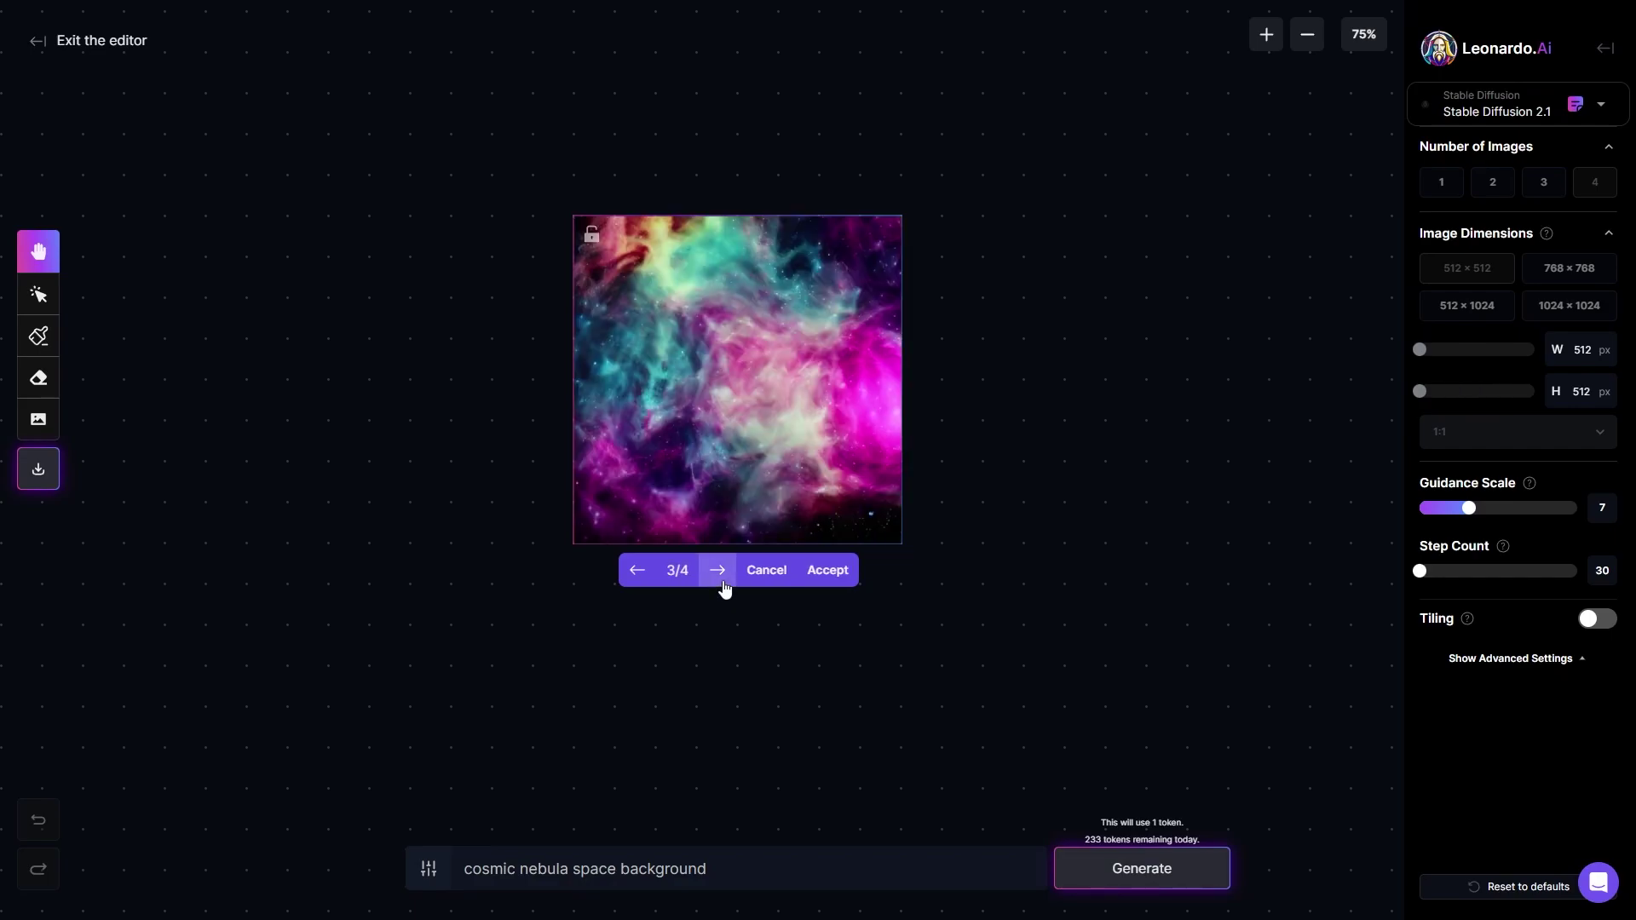
left_click(630, 573)
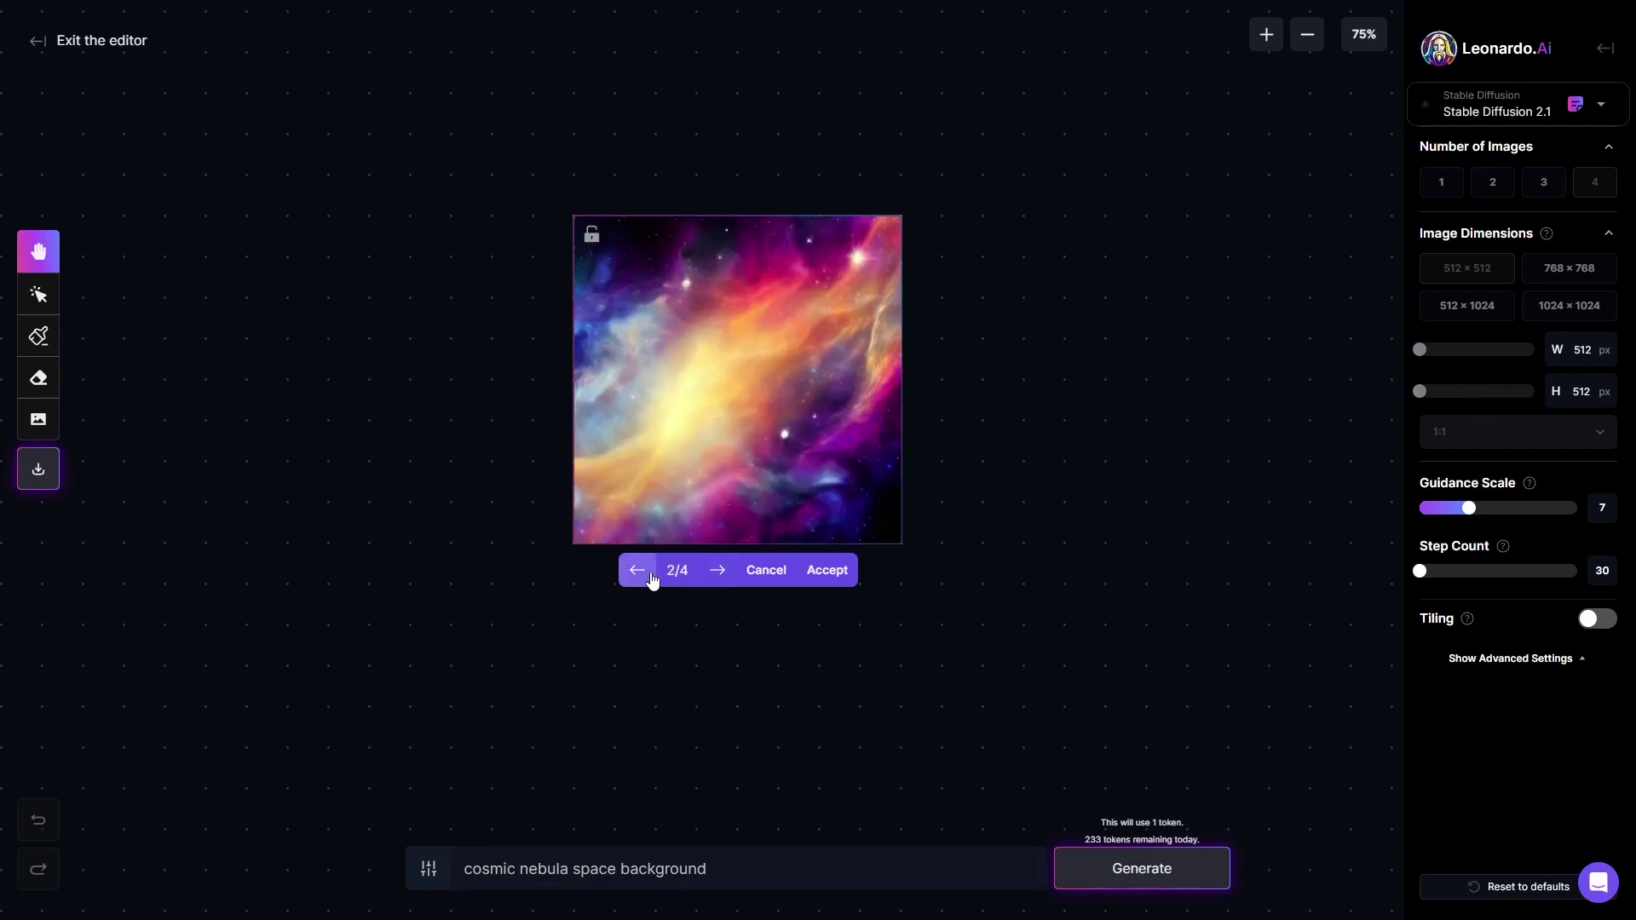
left_click(715, 578)
left_click(716, 579)
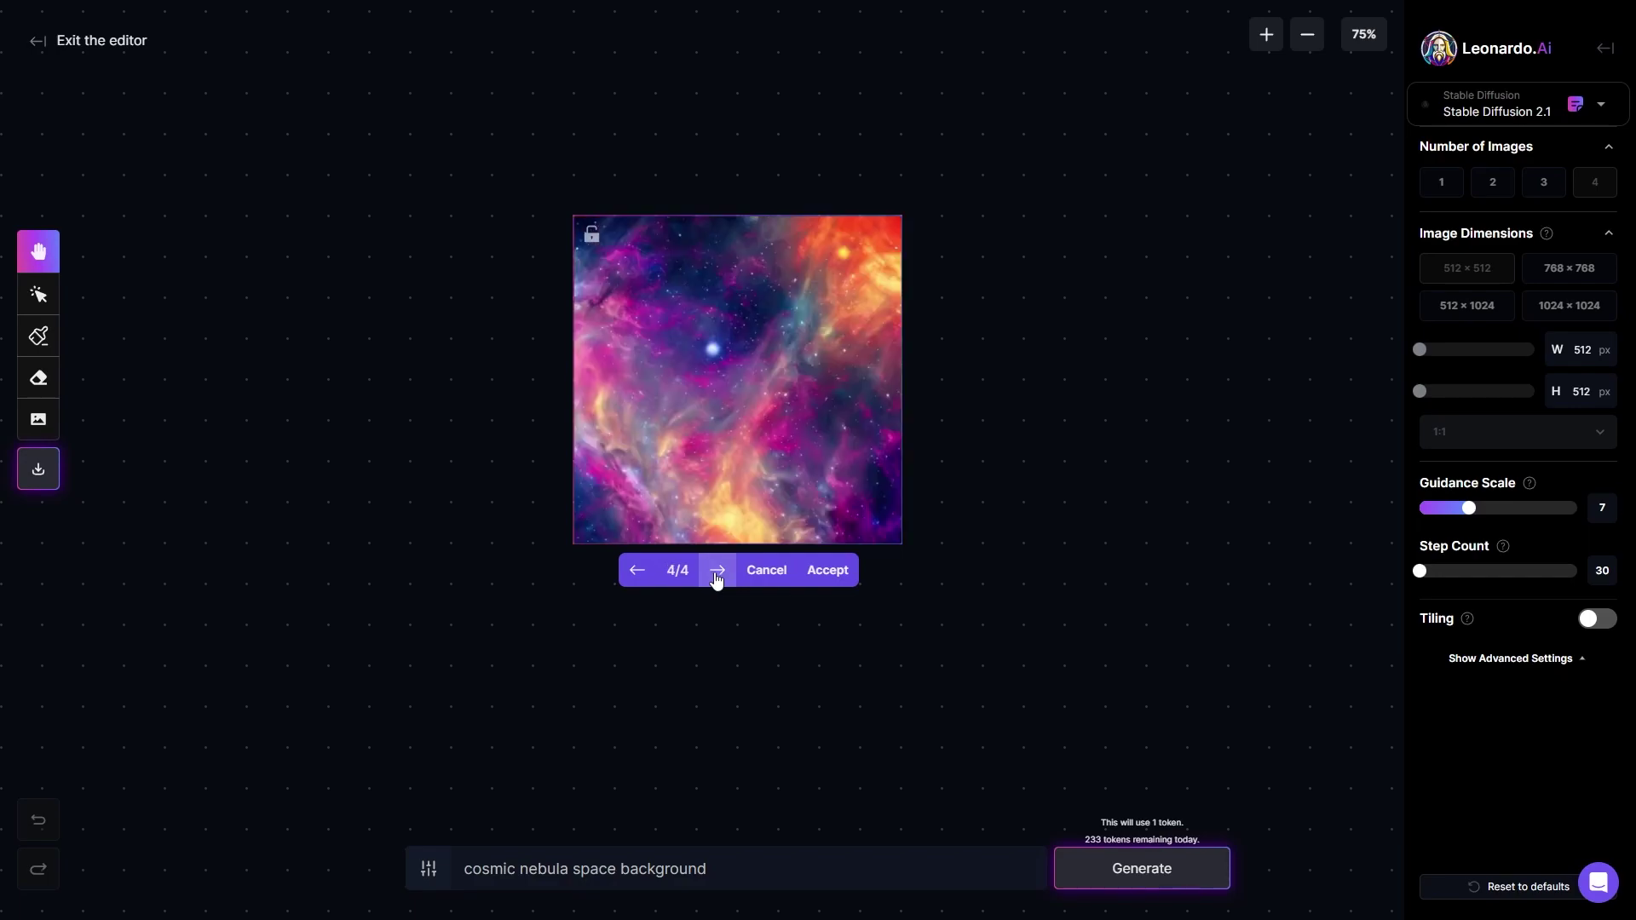
left_click(826, 579)
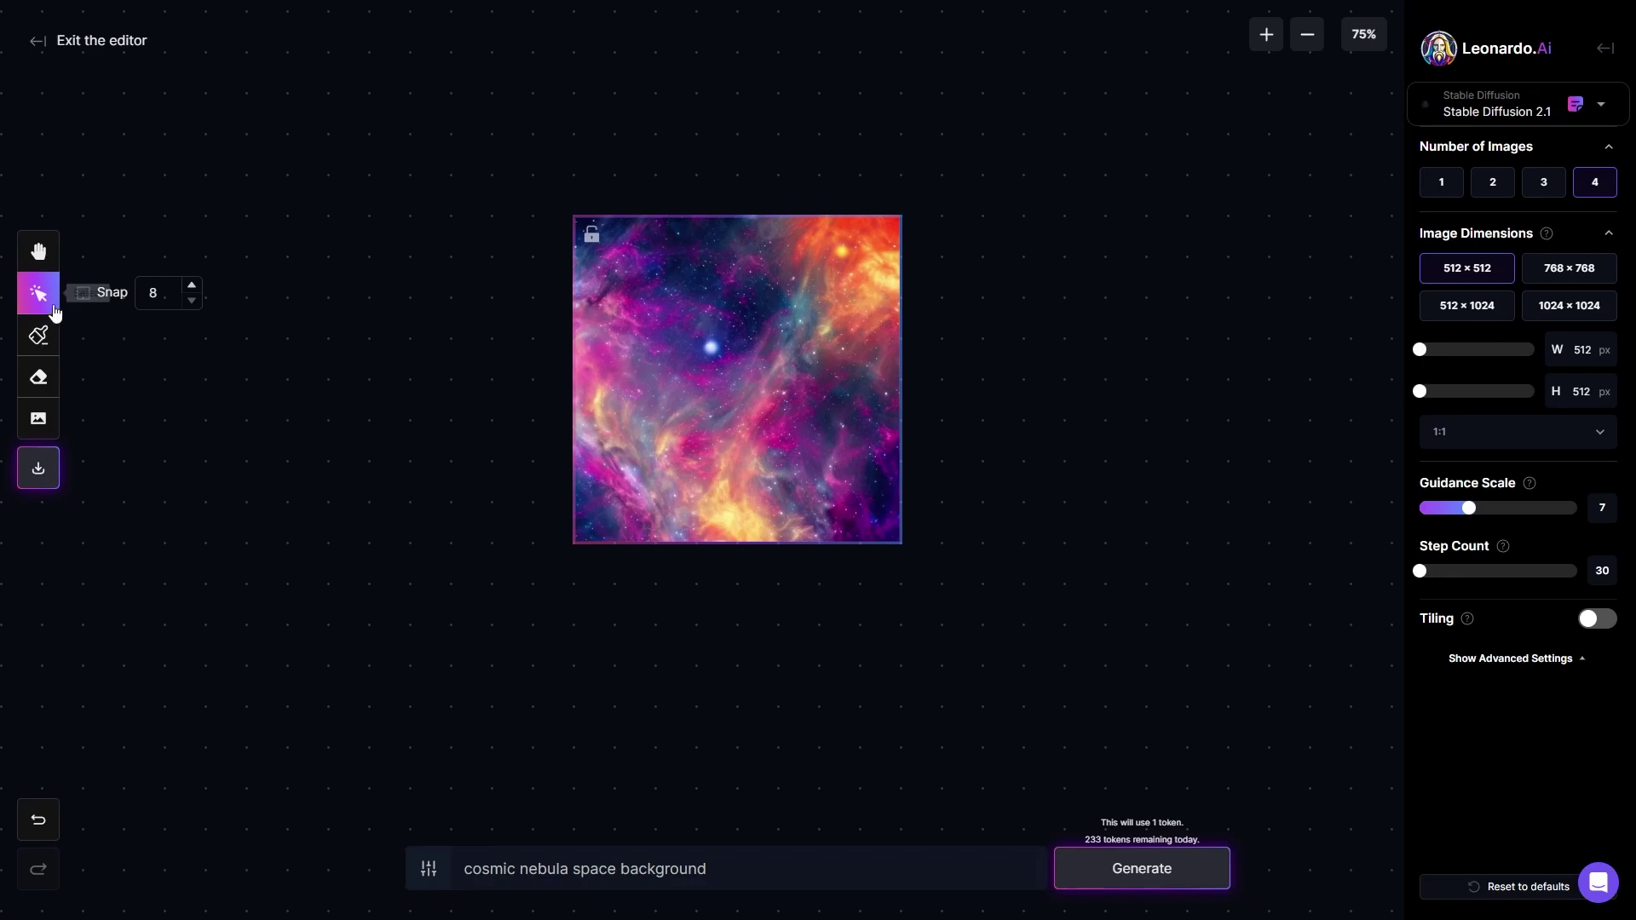
- Shift the generation frame rightward to overlap the nebula's right part, generate an extension, compare the variations and accept the first
left_click_drag(673, 345, 874, 352)
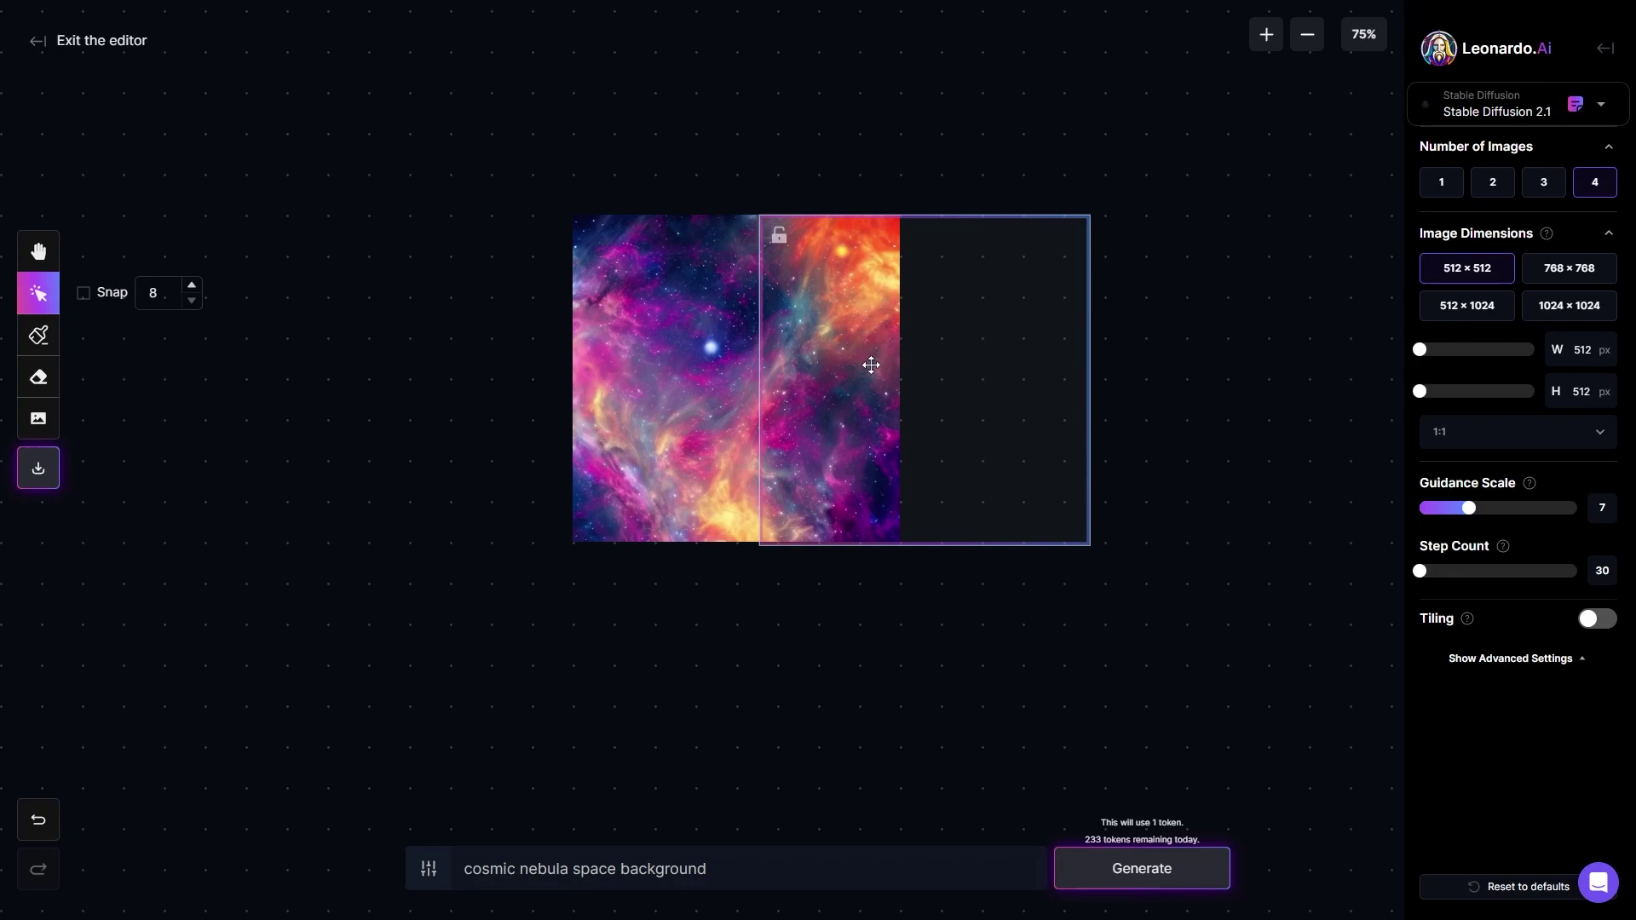
left_click(1175, 866)
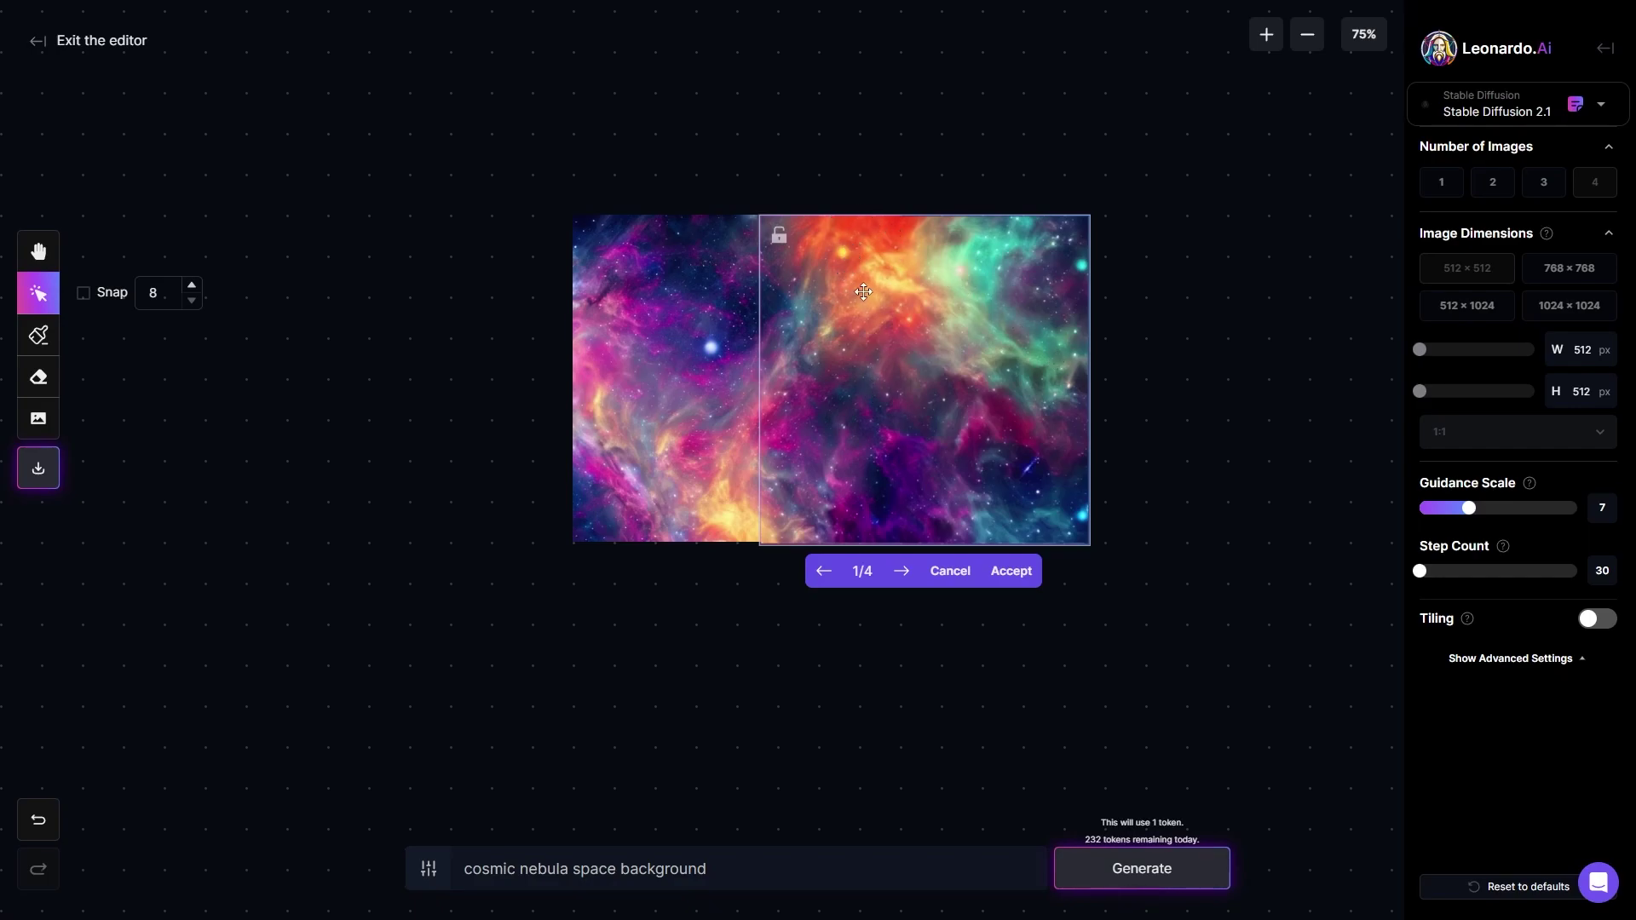
left_click(902, 571)
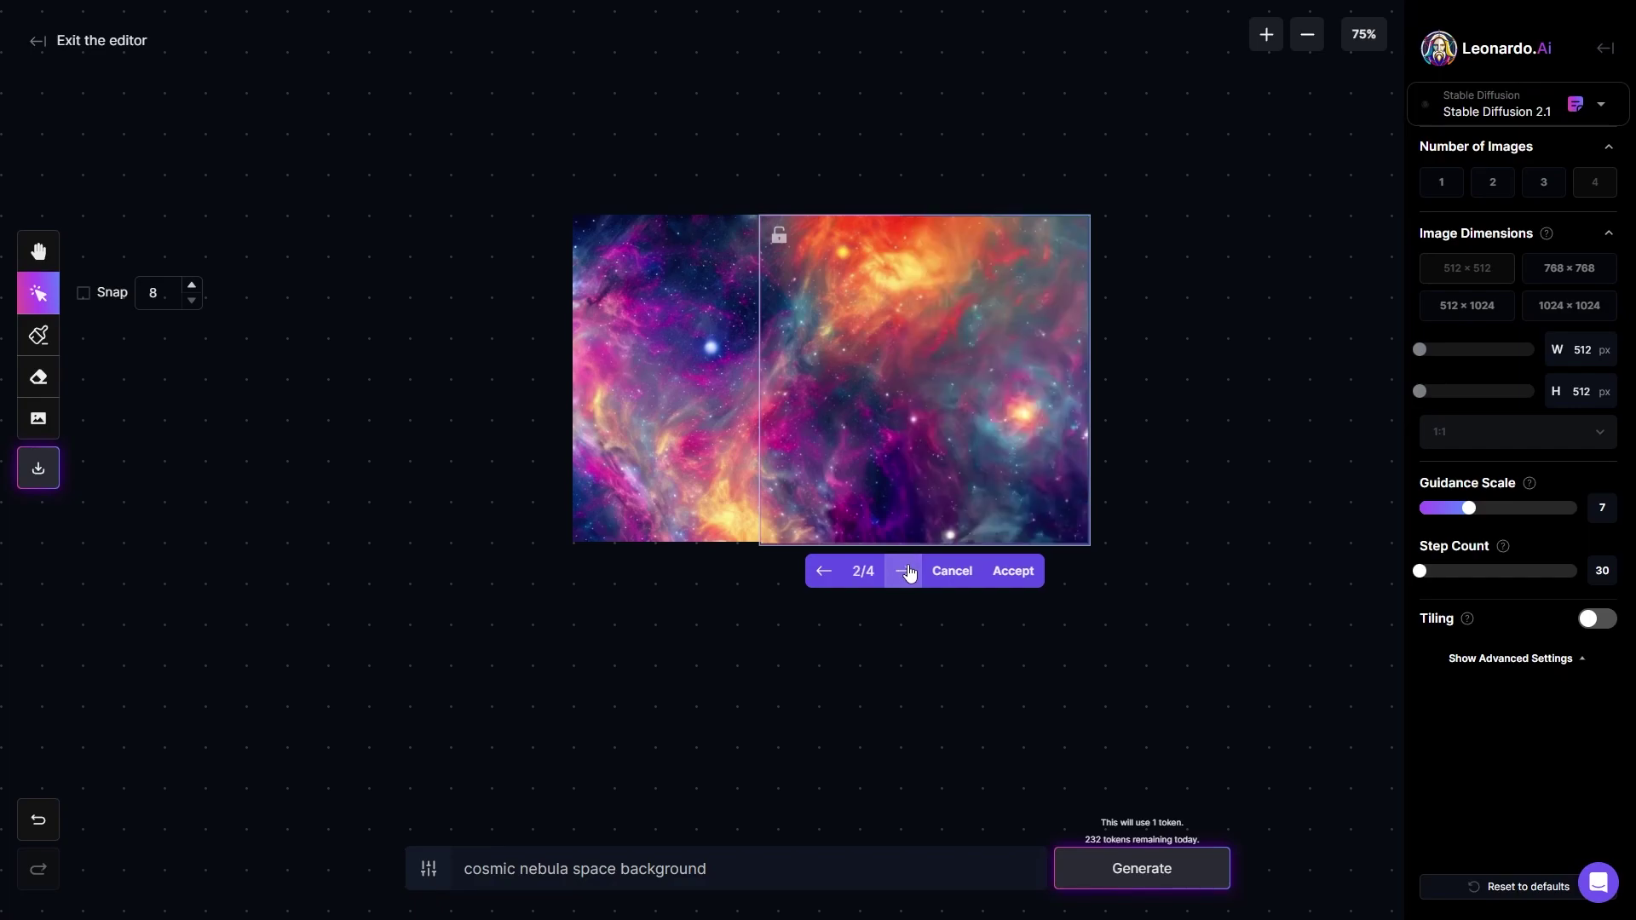
left_click(904, 571)
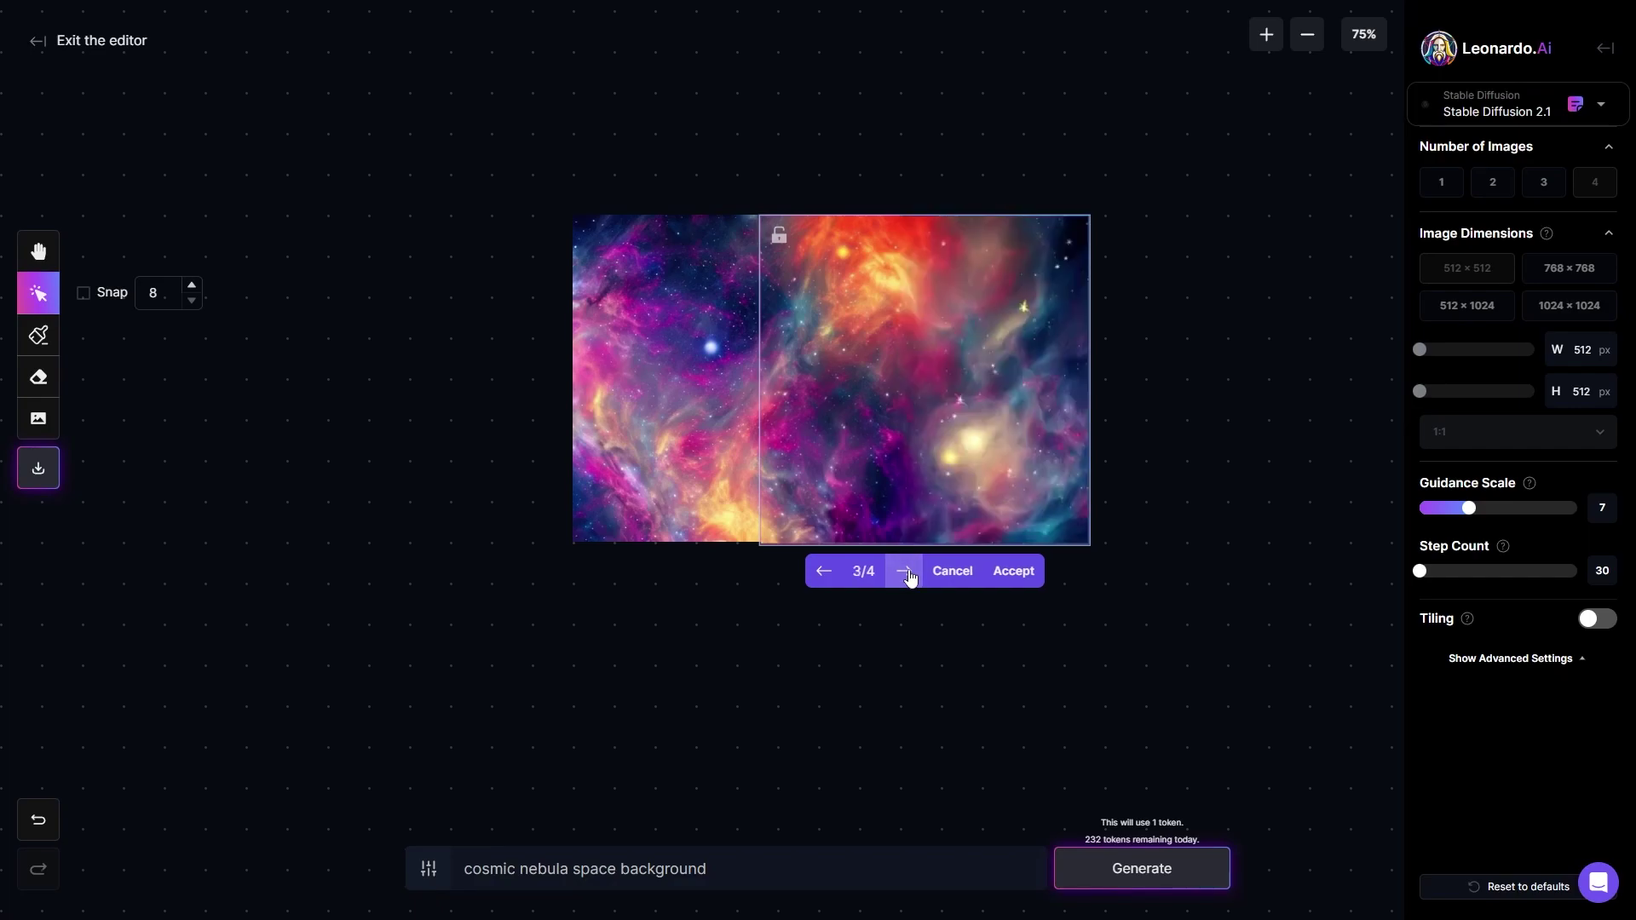
left_click(904, 570)
left_click(1025, 579)
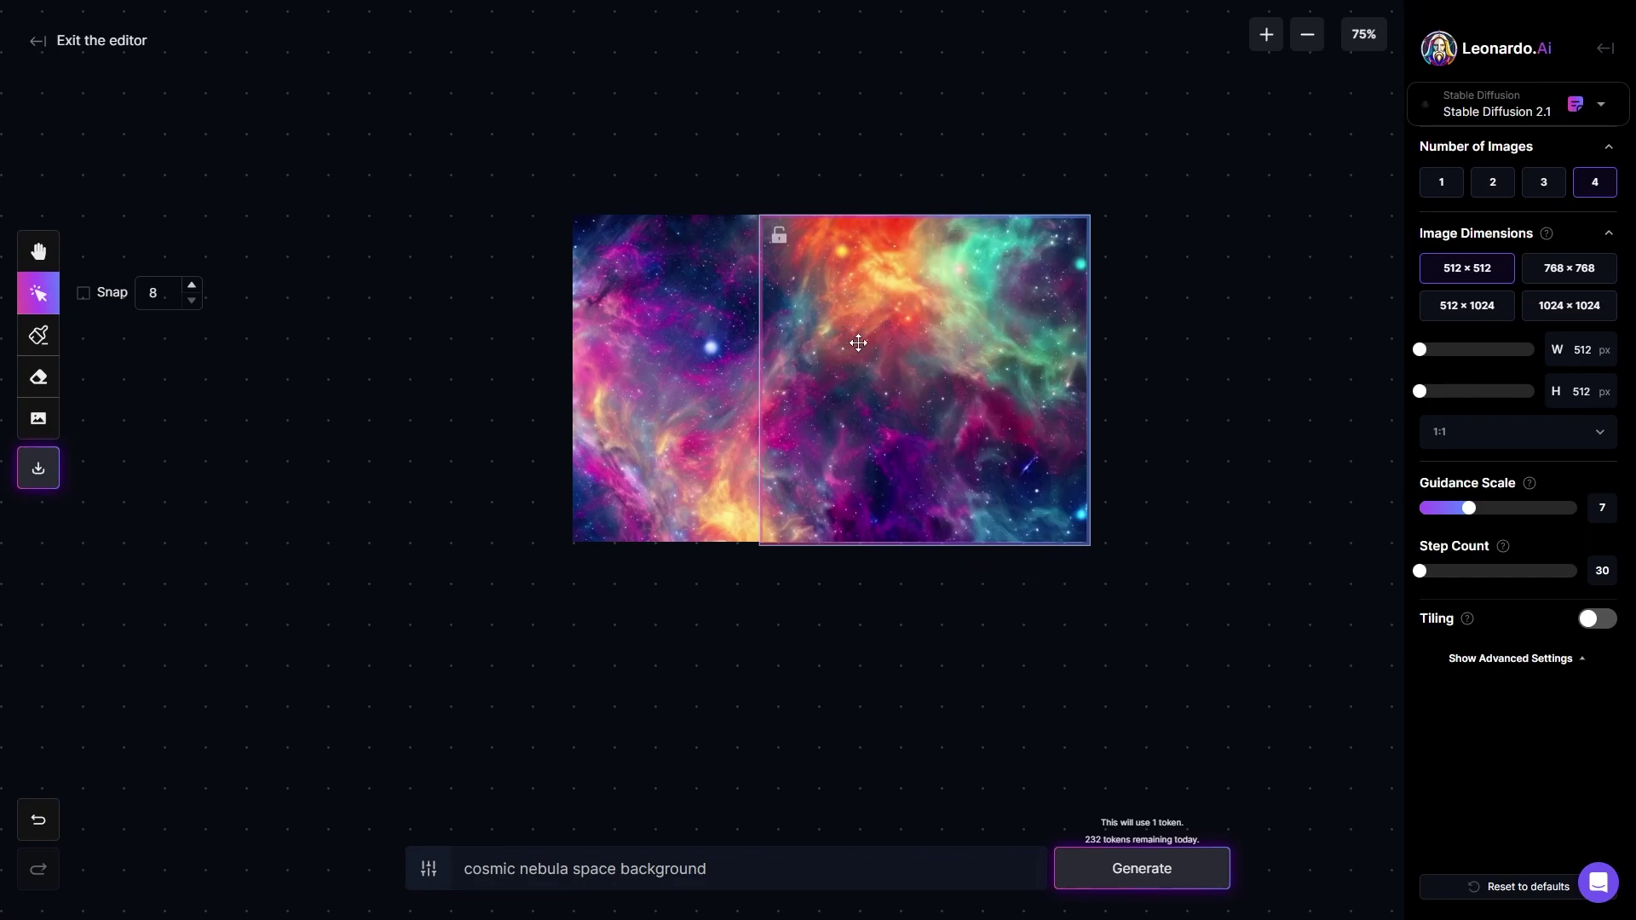
- Move the generation frame back over the bright white-blue star, mask the star with a small brush and regenerate the area
left_click_drag(980, 339, 838, 334)
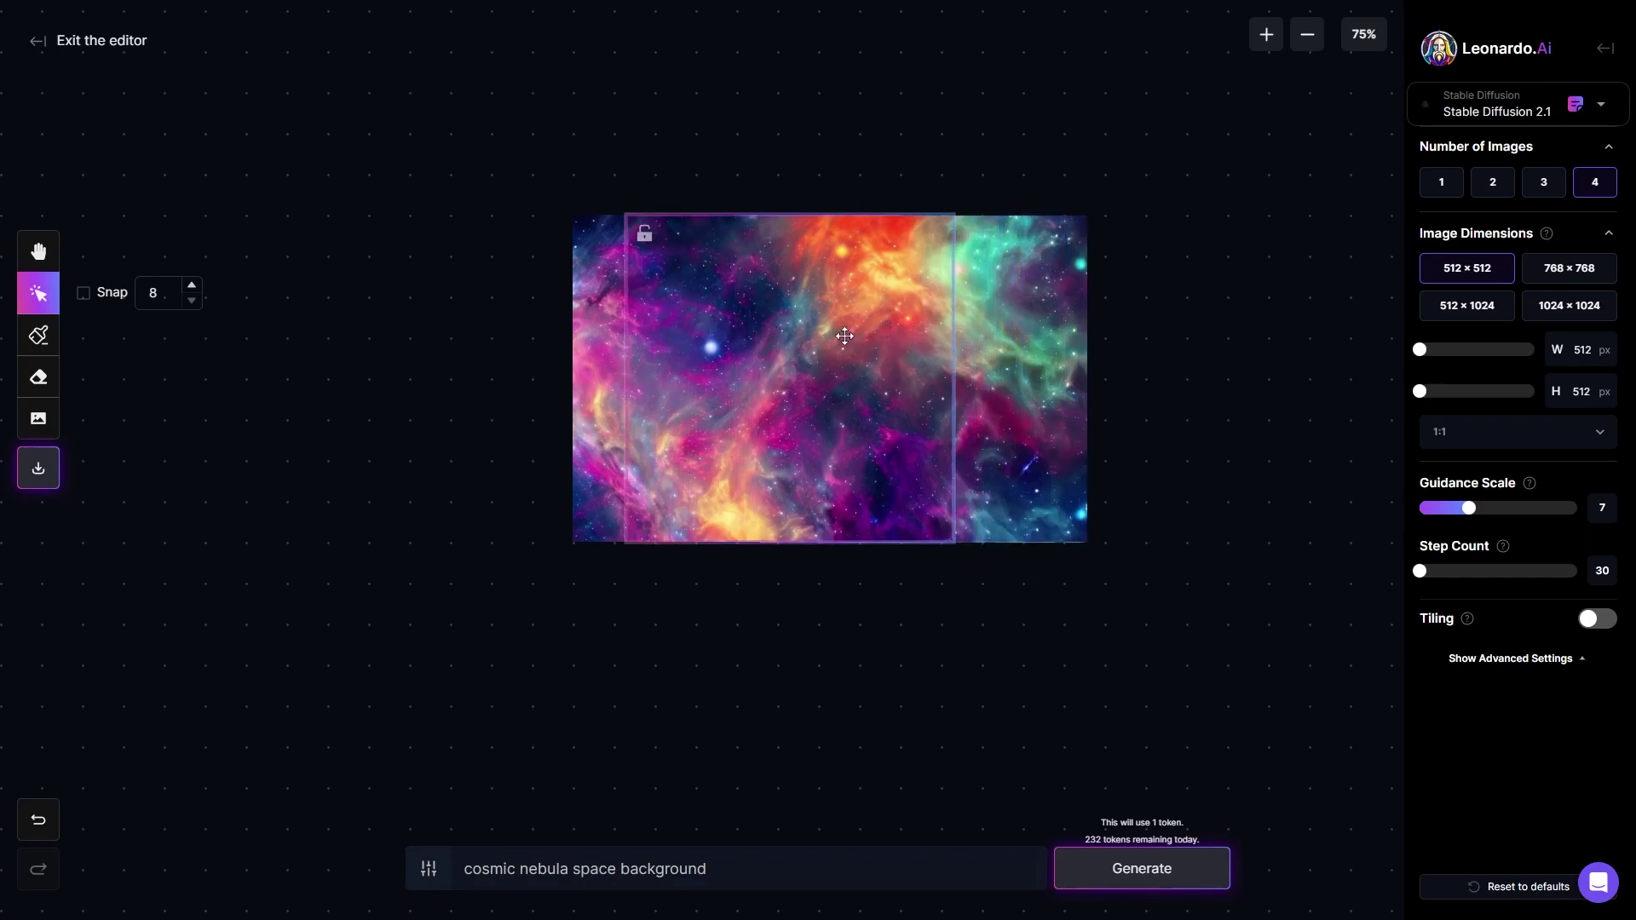
left_click(38, 335)
left_click_drag(85, 339, 92, 342)
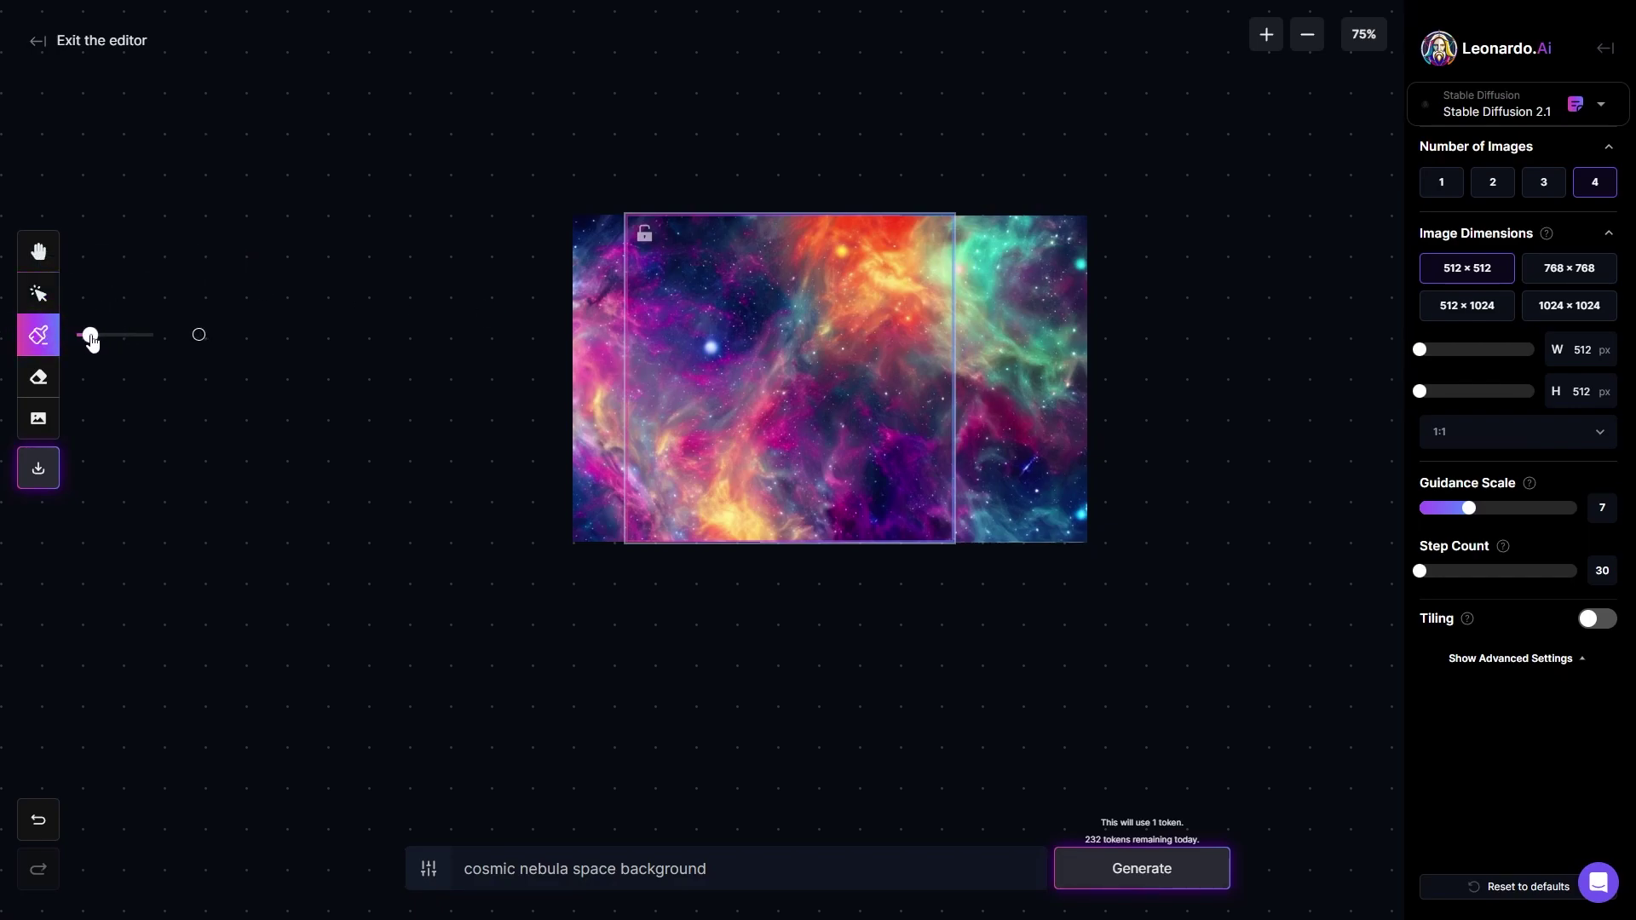
left_click(709, 350)
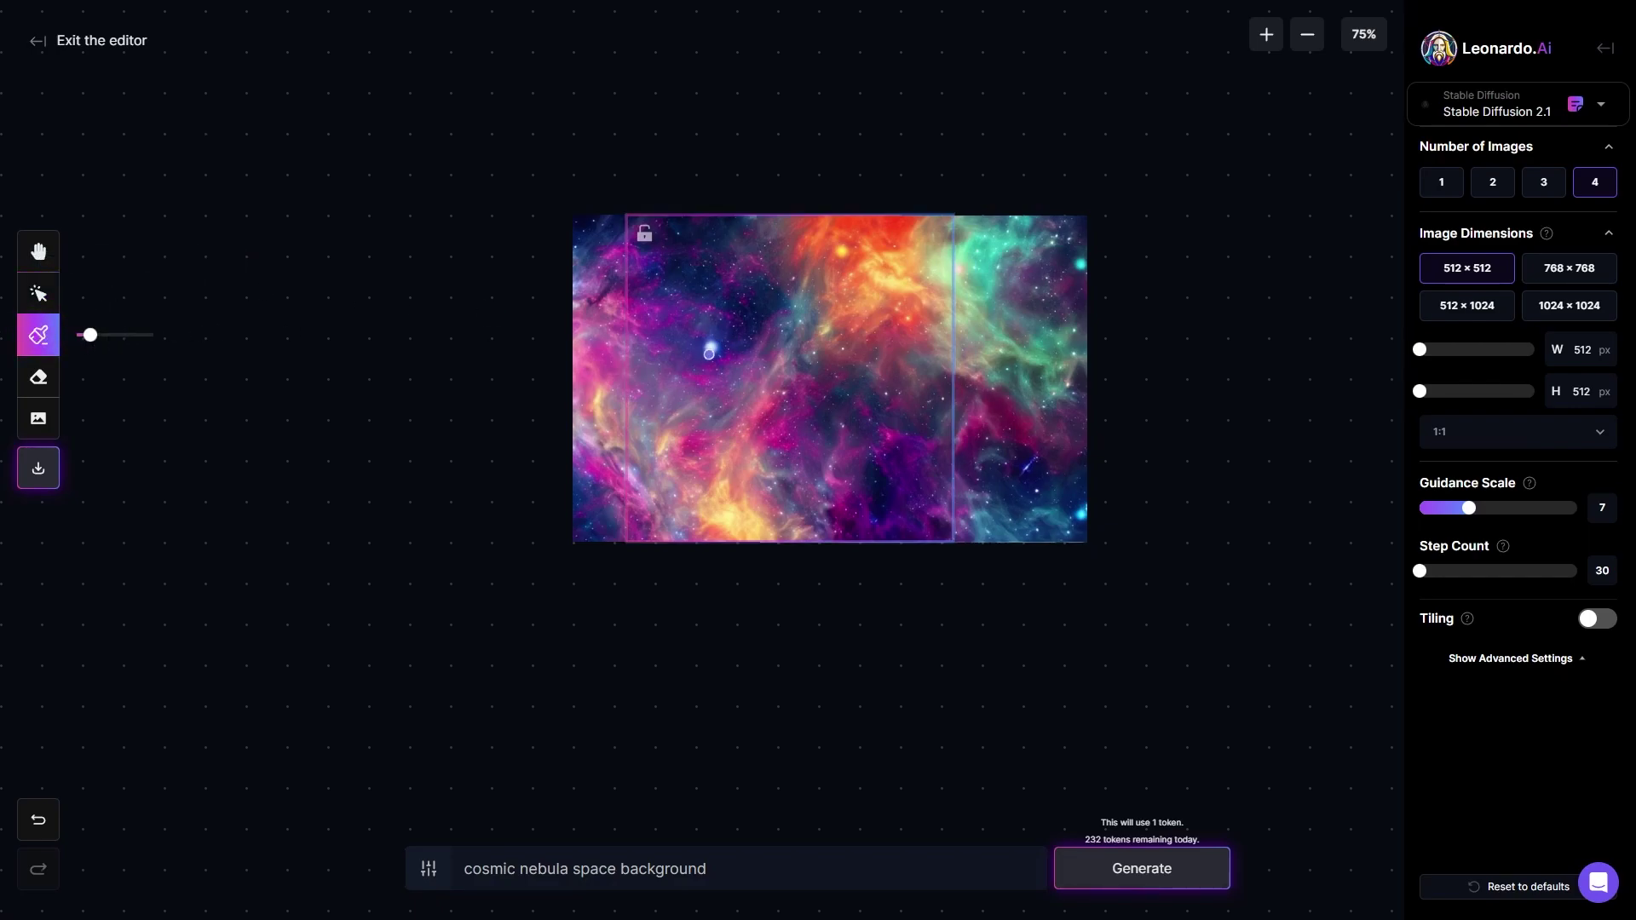
left_click_drag(713, 349, 701, 347)
left_click(1157, 868)
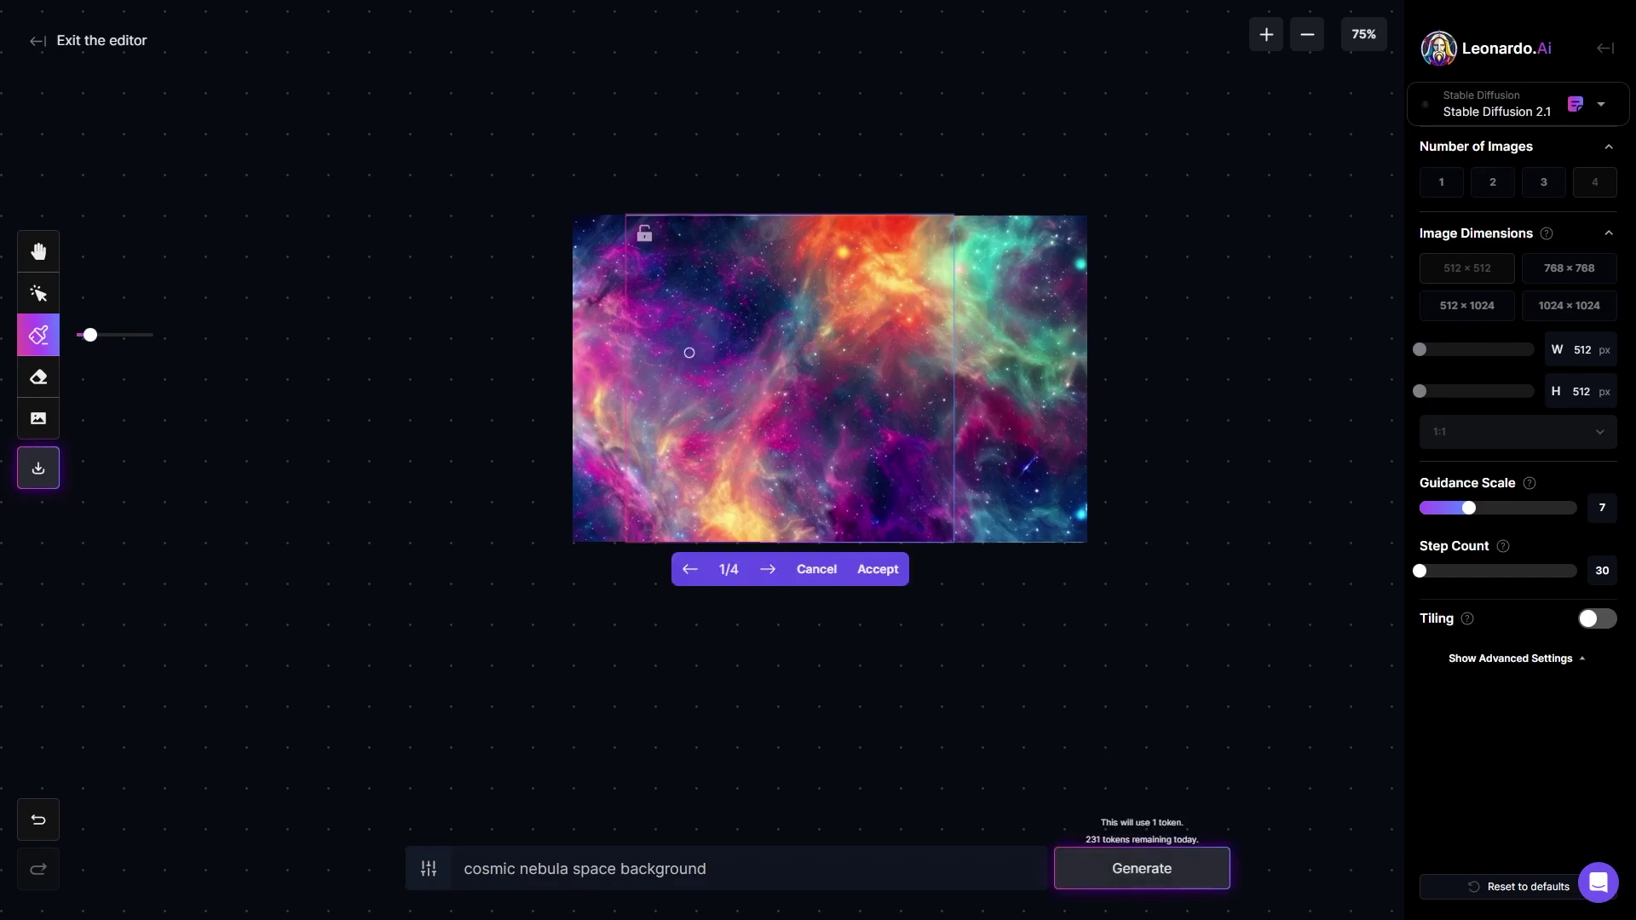
- Compare the regenerated variations without the star, accept the first one and download the canvas artwork
left_click(771, 571)
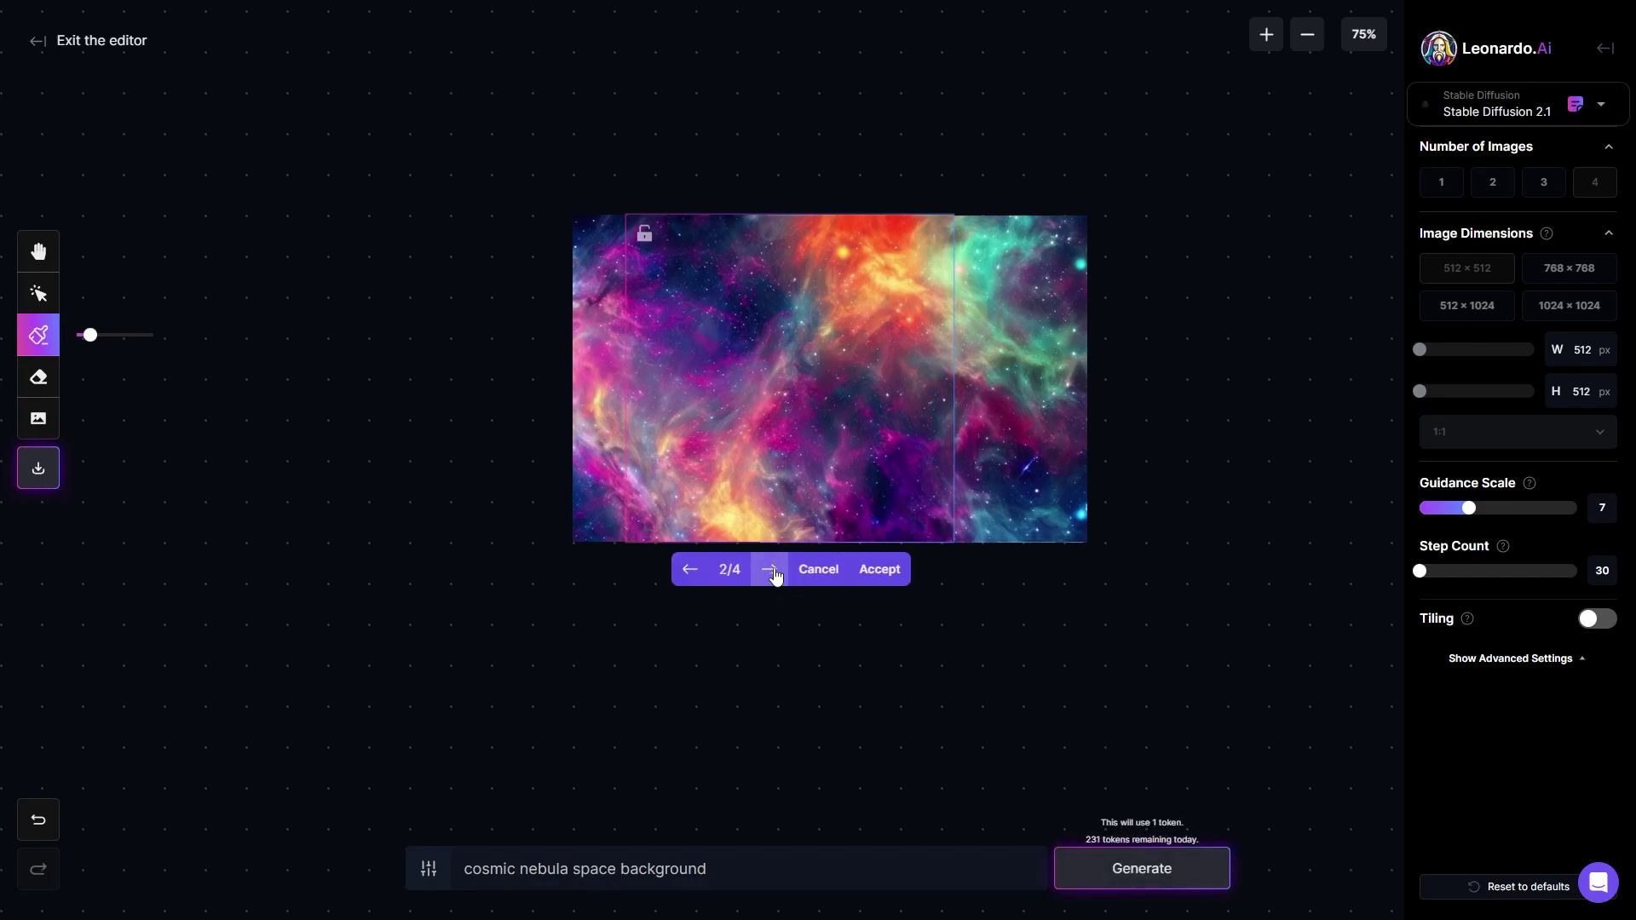
left_click(770, 571)
left_click(771, 571)
left_click(771, 571)
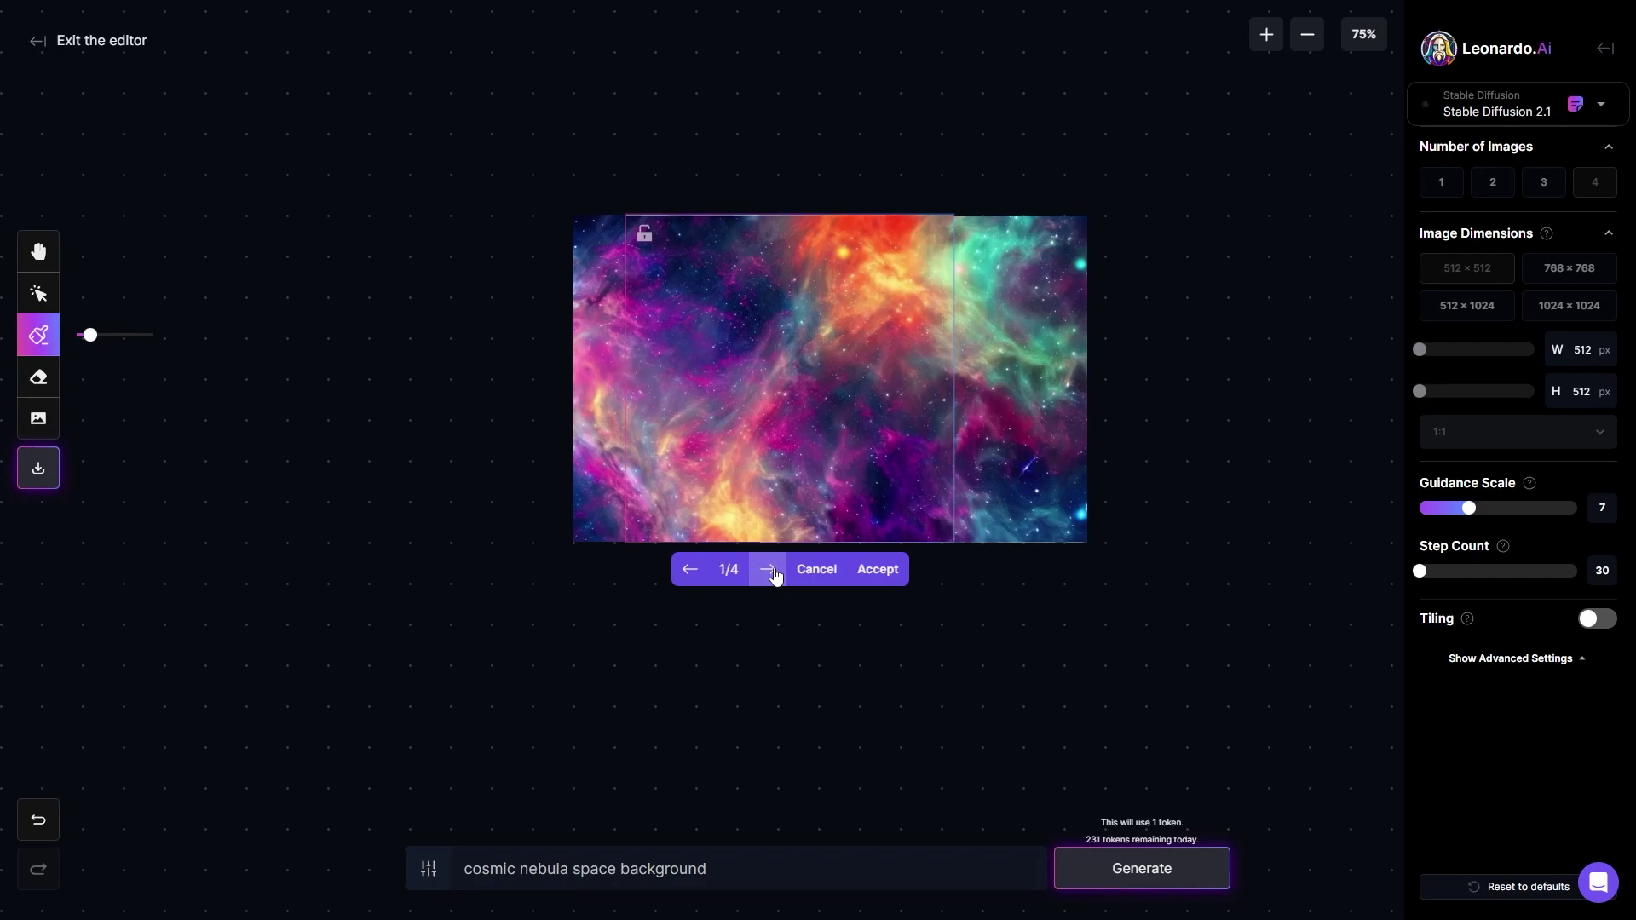
left_click(882, 571)
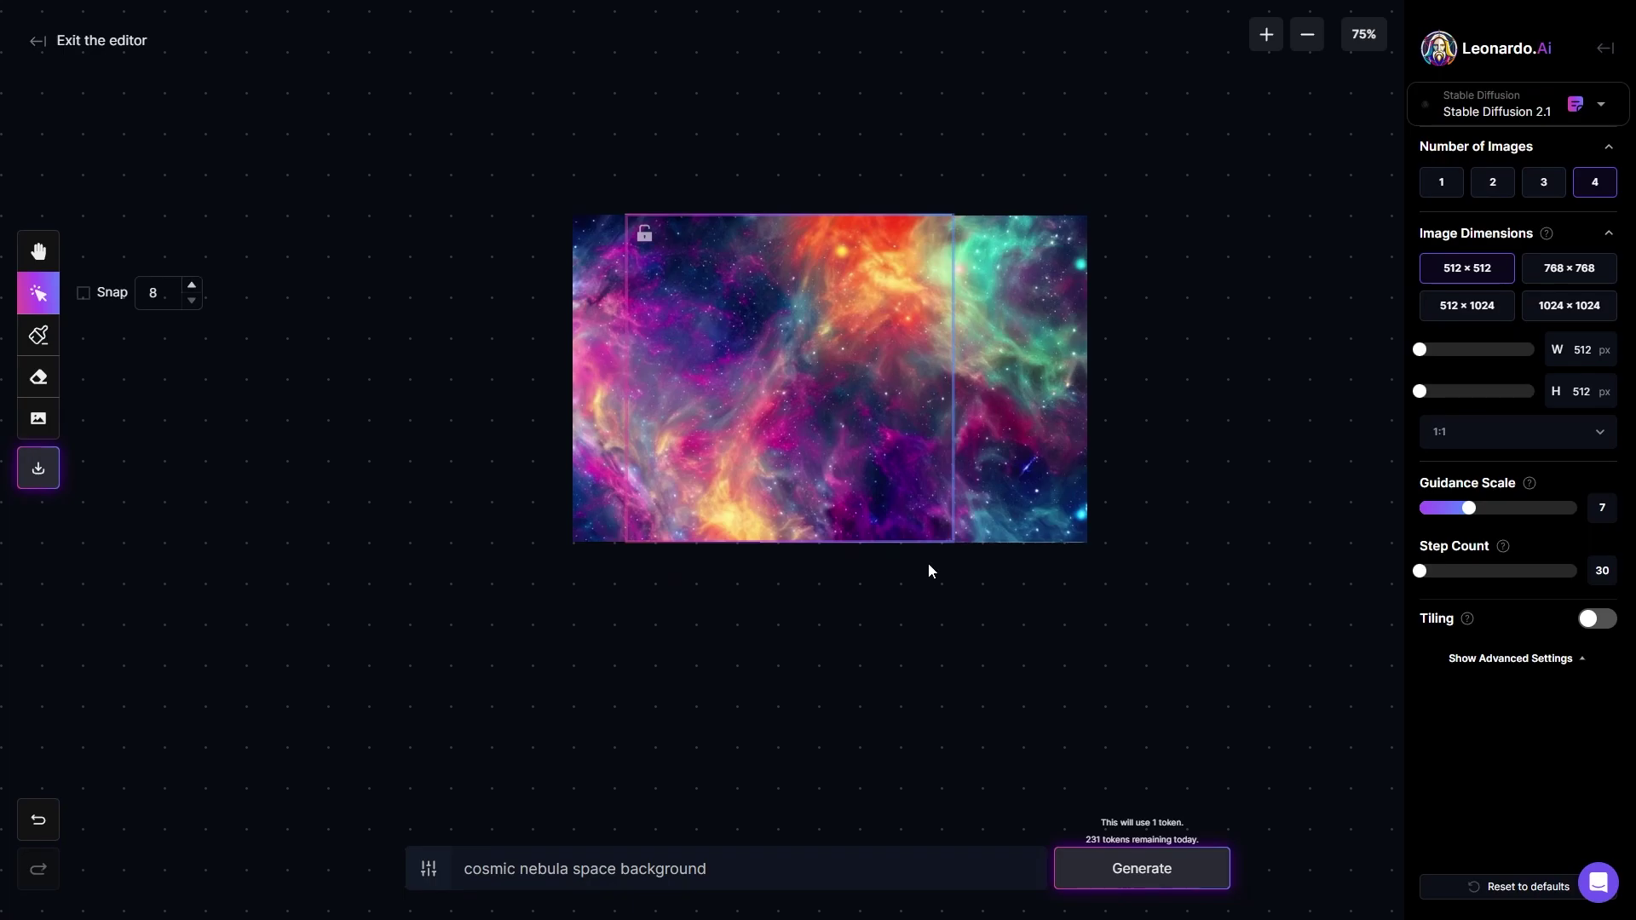
left_click(43, 470)
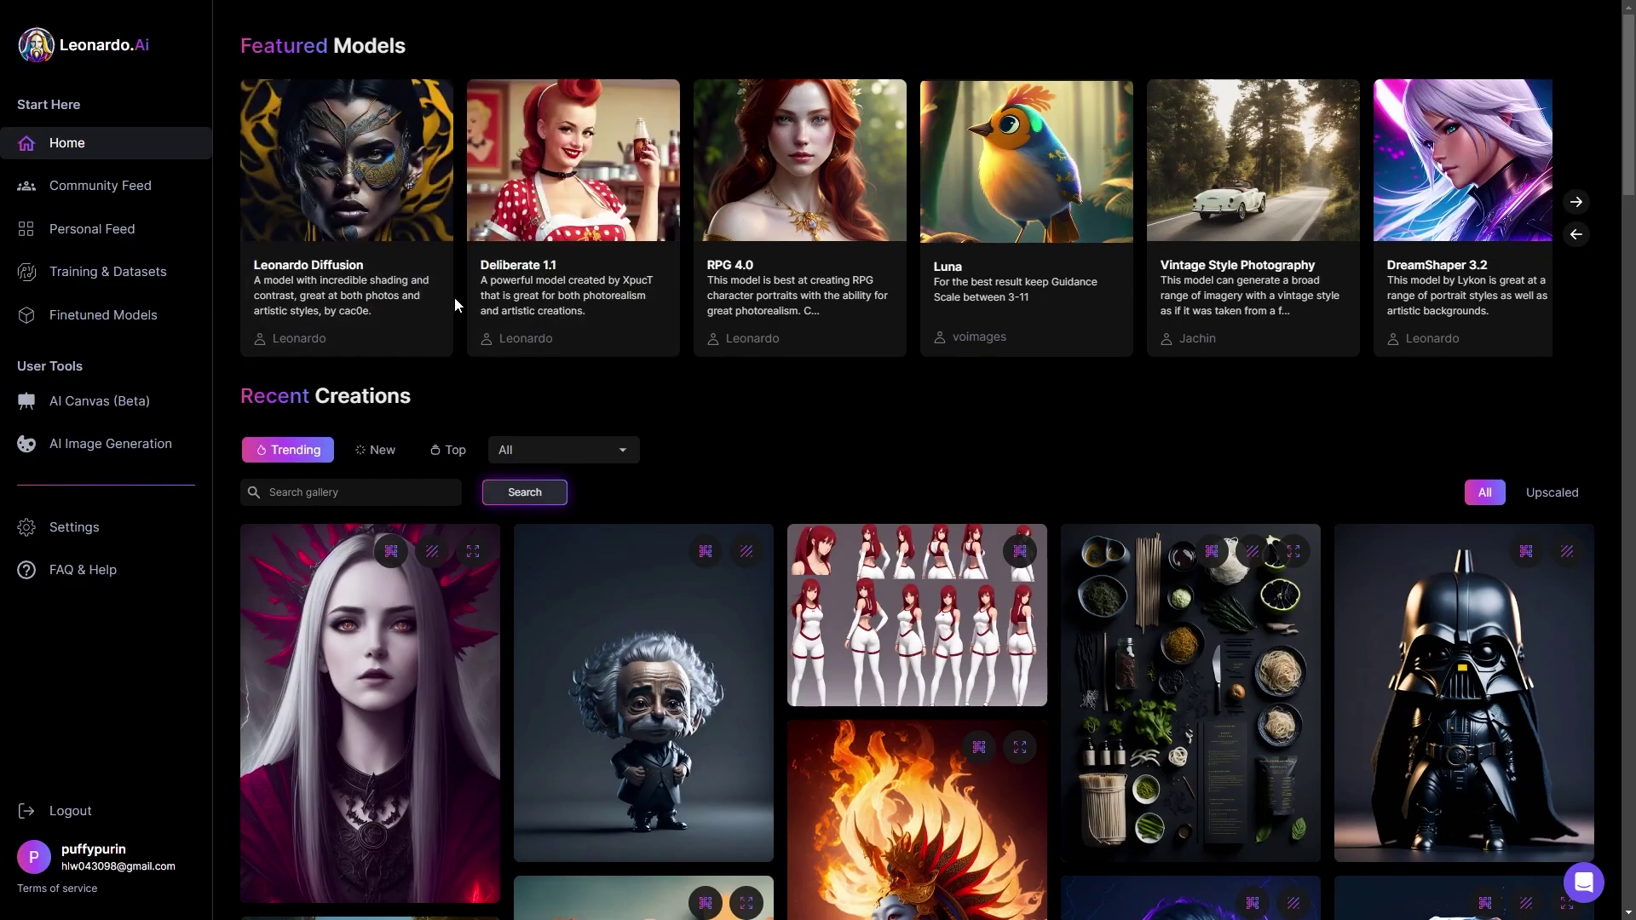
- Open Training & Datasets, look at the form for creating a new dataset and close it without creating one
left_click(141, 273)
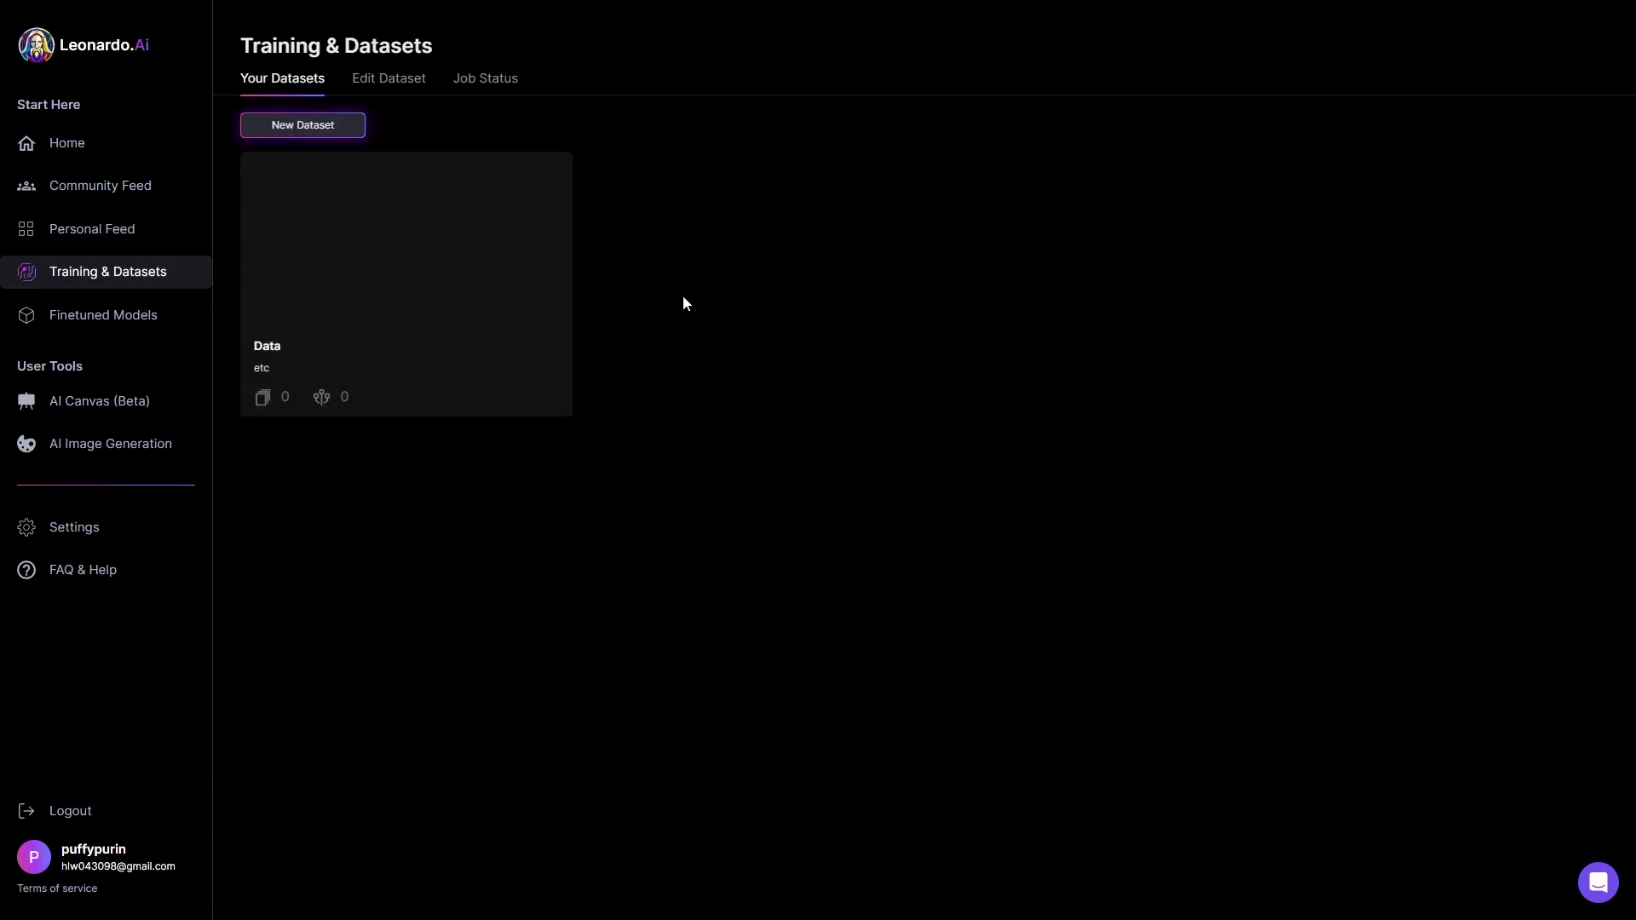
left_click(317, 130)
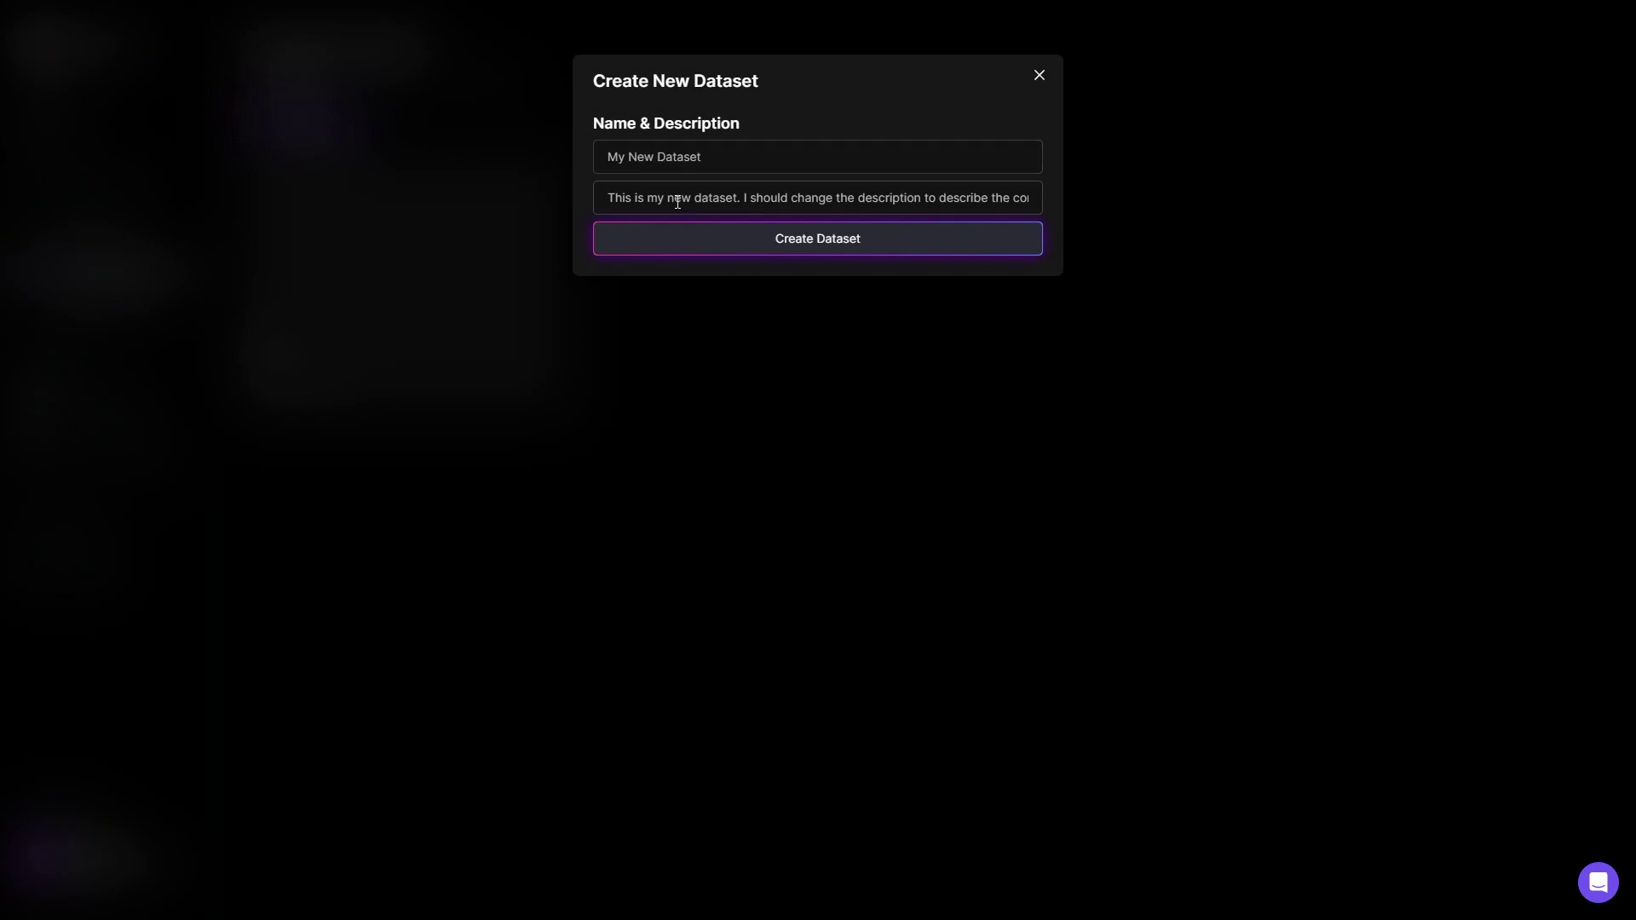
left_click(1039, 77)
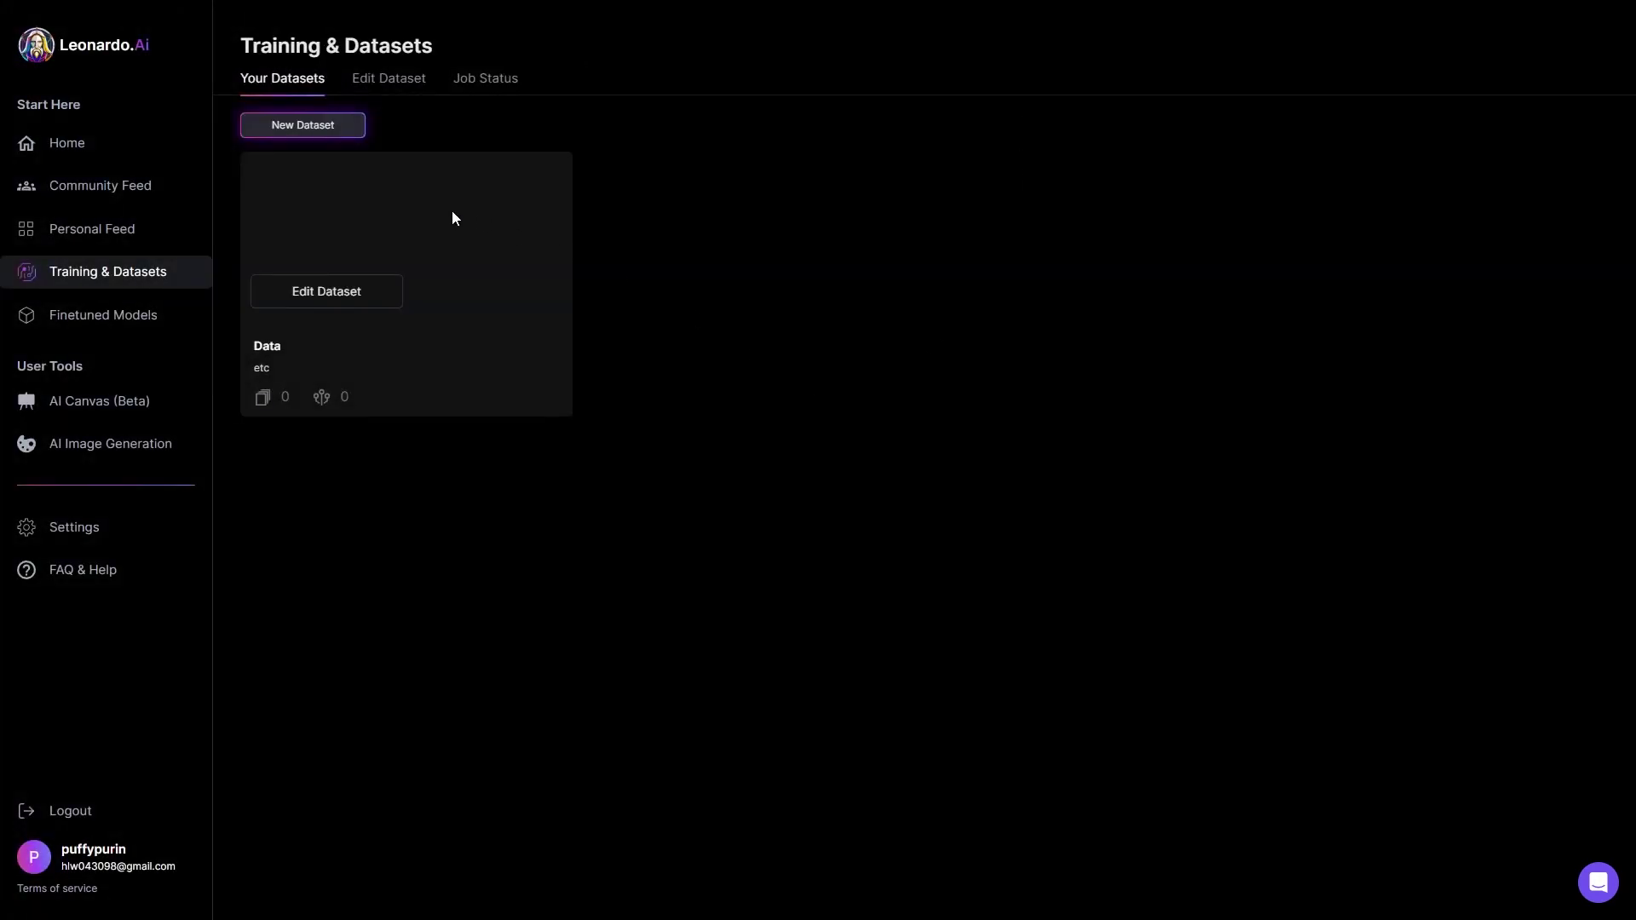
- Open the Data dataset for editing and look through its upload area and the gallery images available to add
left_click(358, 299)
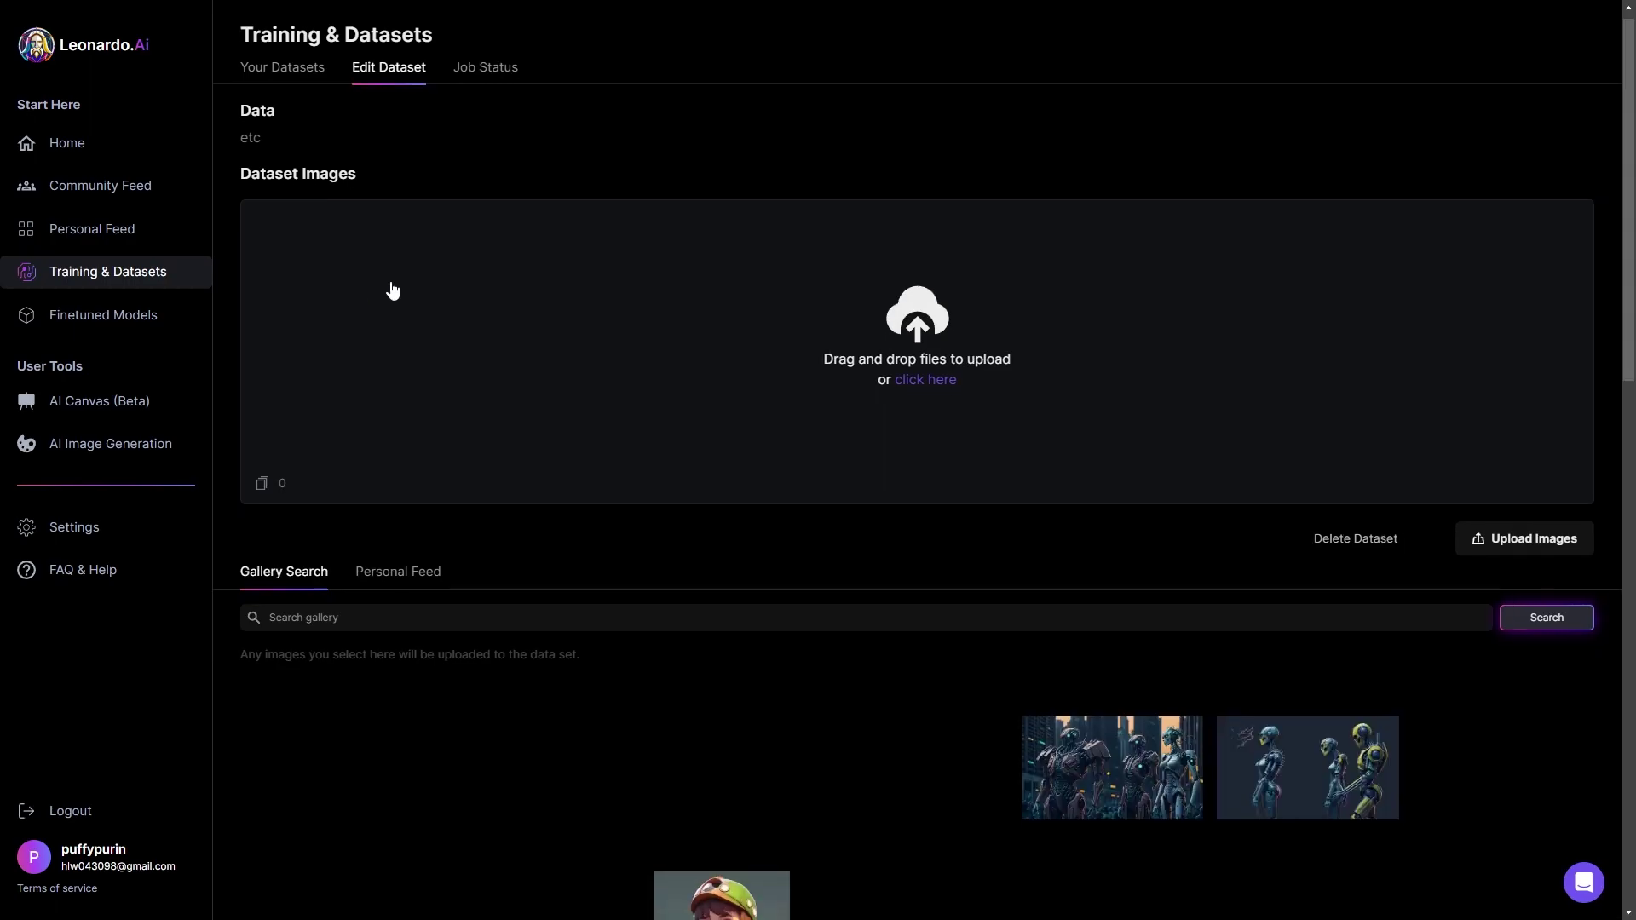
scroll(392, 291, "down", 2)
scroll(449, 311, "up", 2)
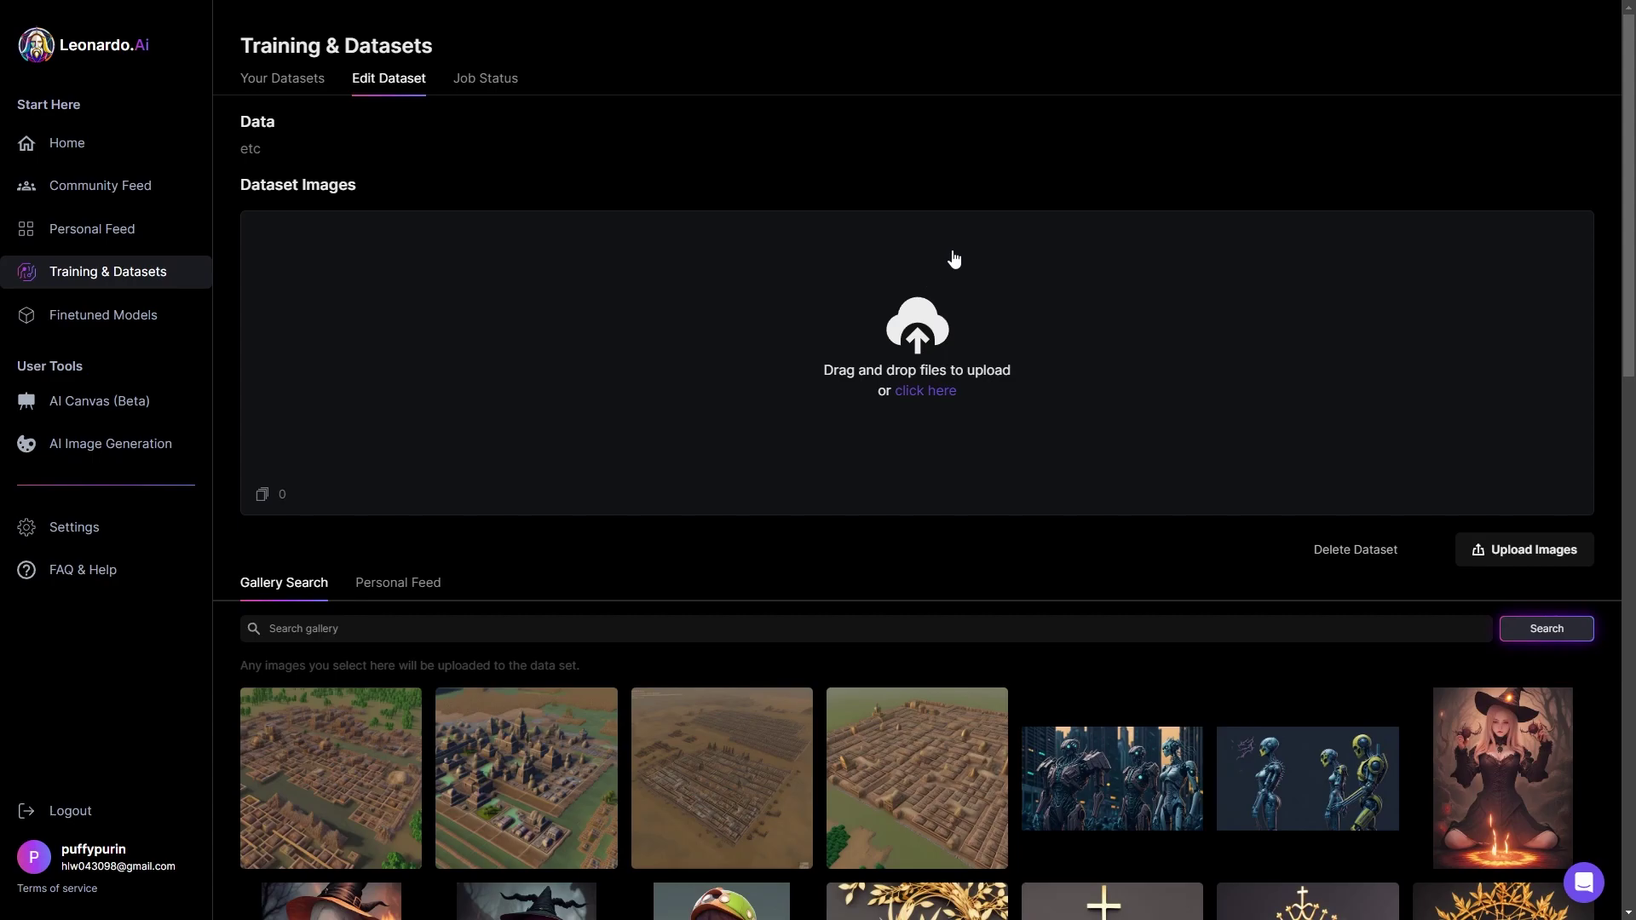
scroll(917, 266, "down", 2)
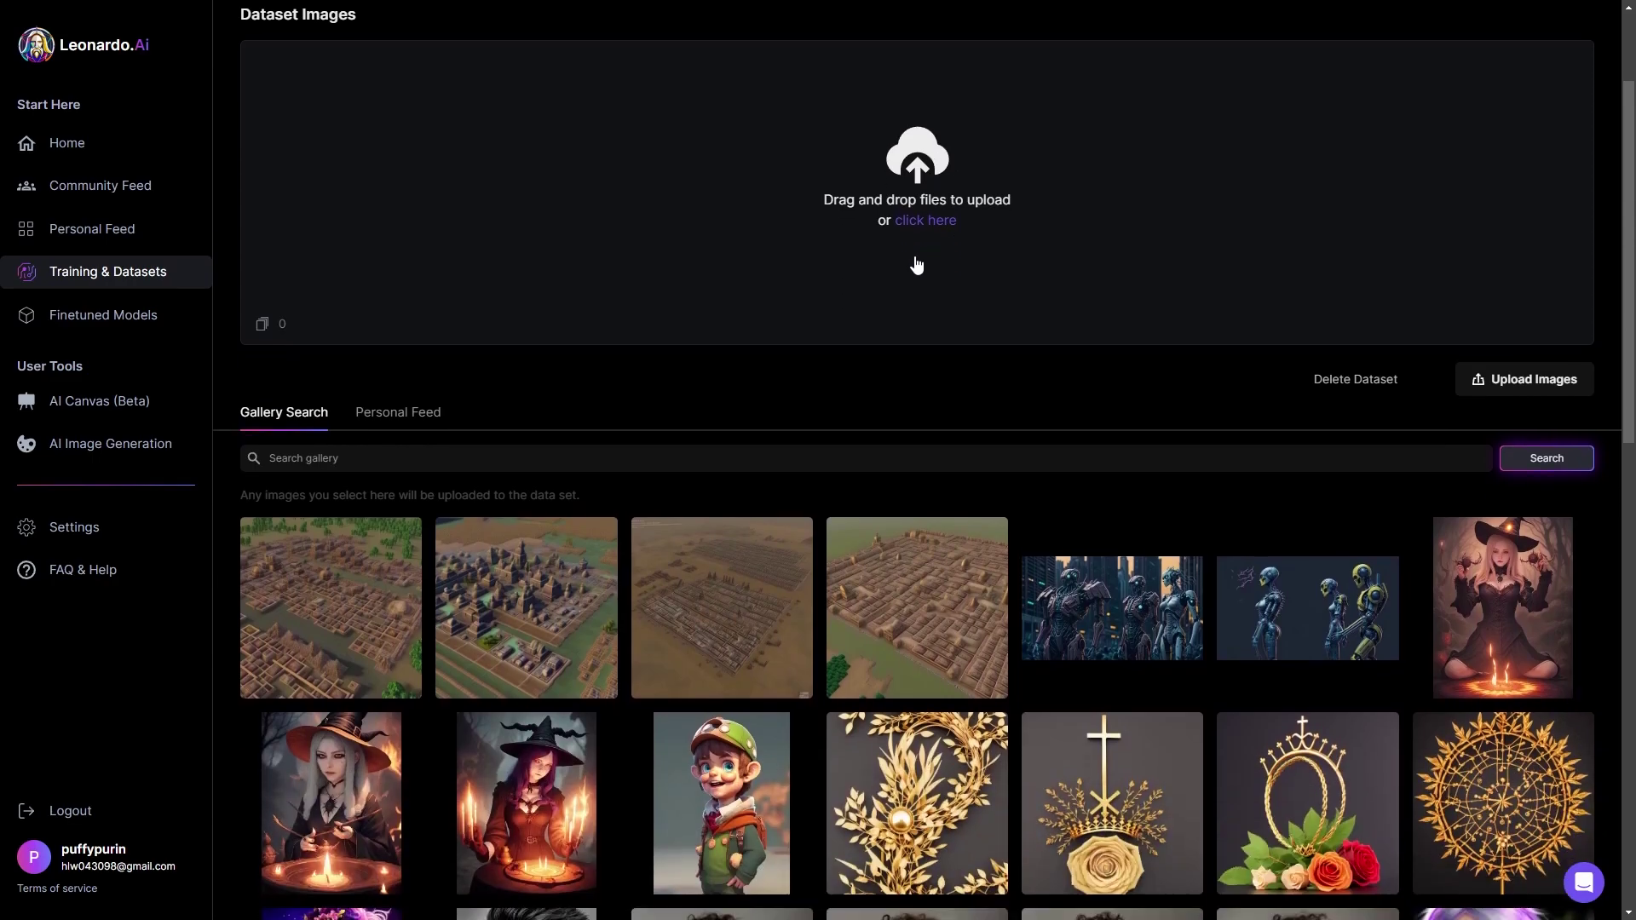
scroll(730, 464, "down", 3)
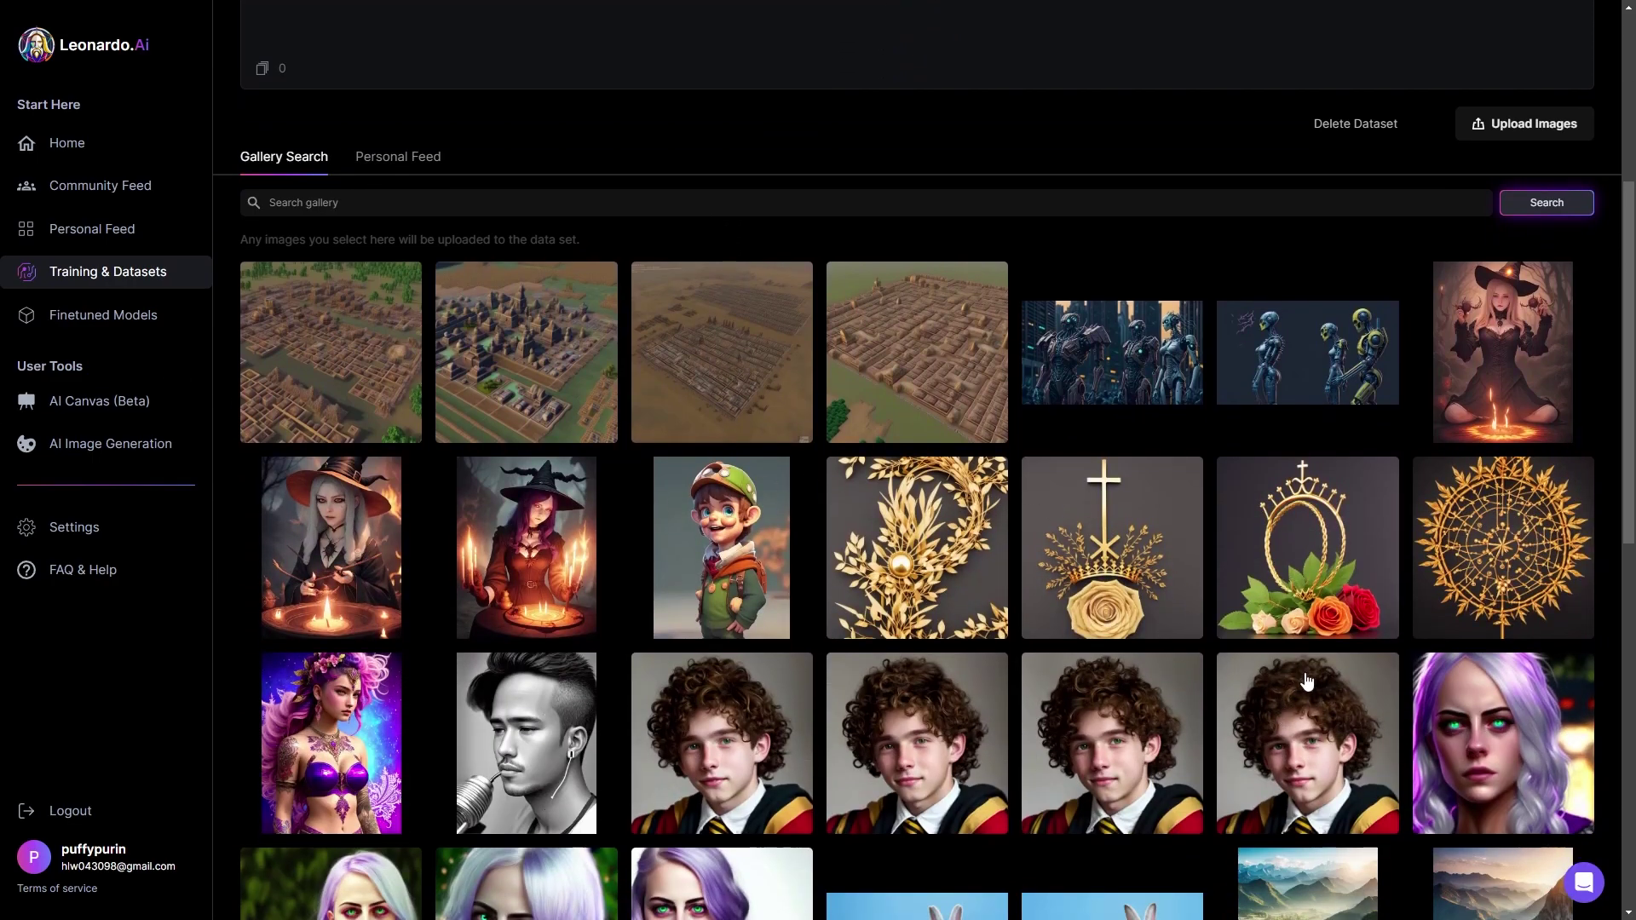
scroll(1315, 651, "down", 3)
scroll(1318, 656, "down", 4)
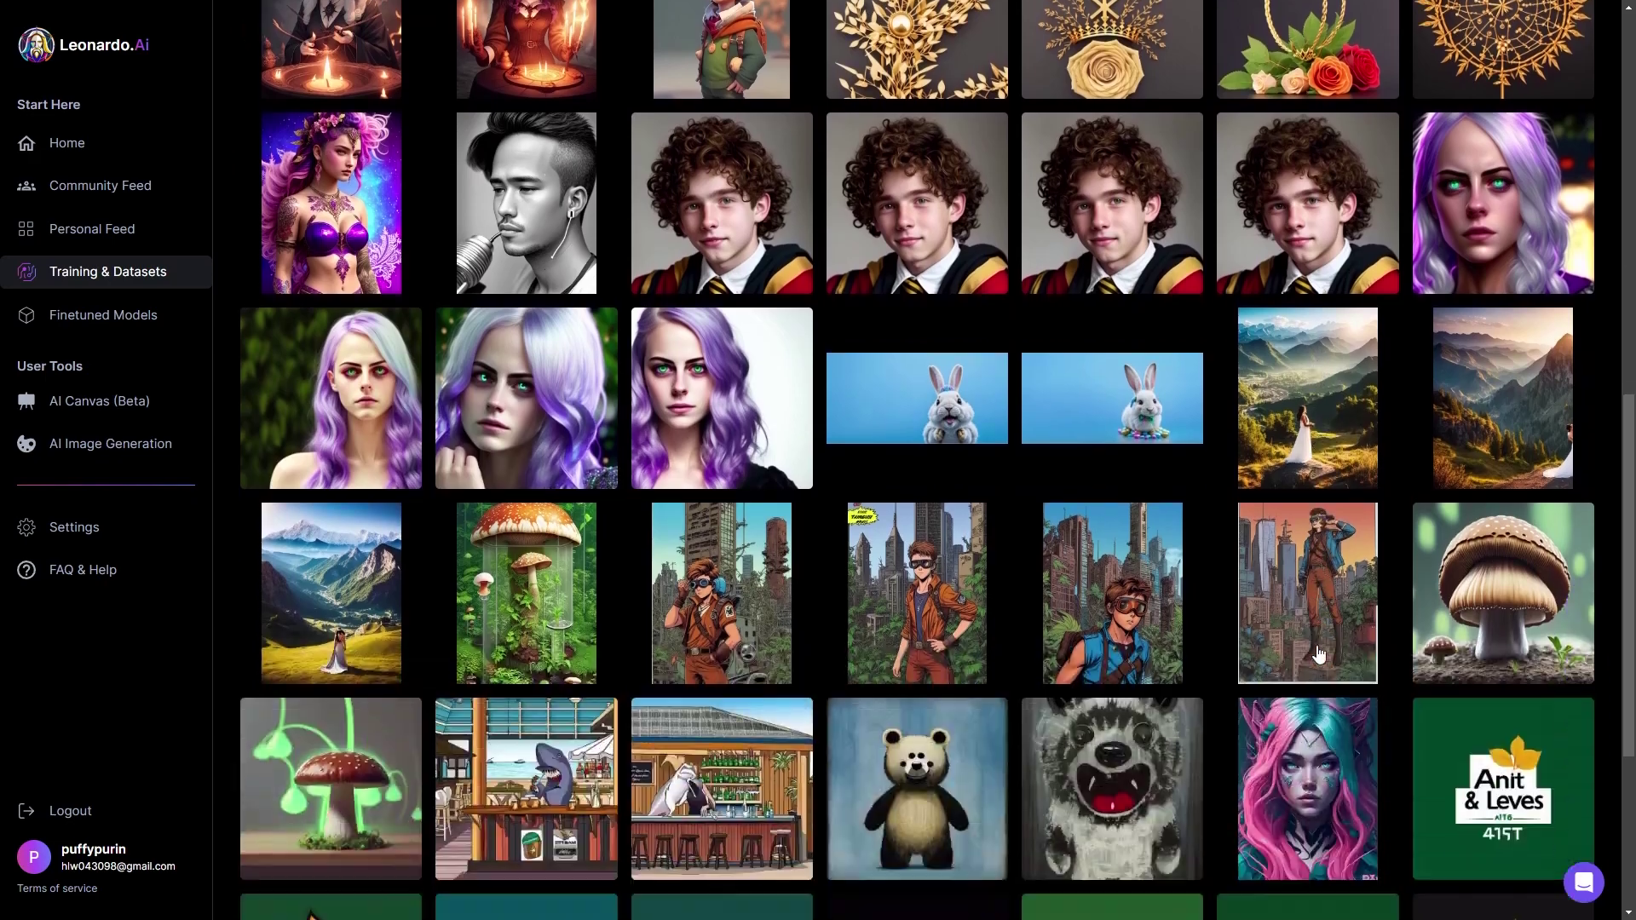
scroll(1312, 639, "up", 12)
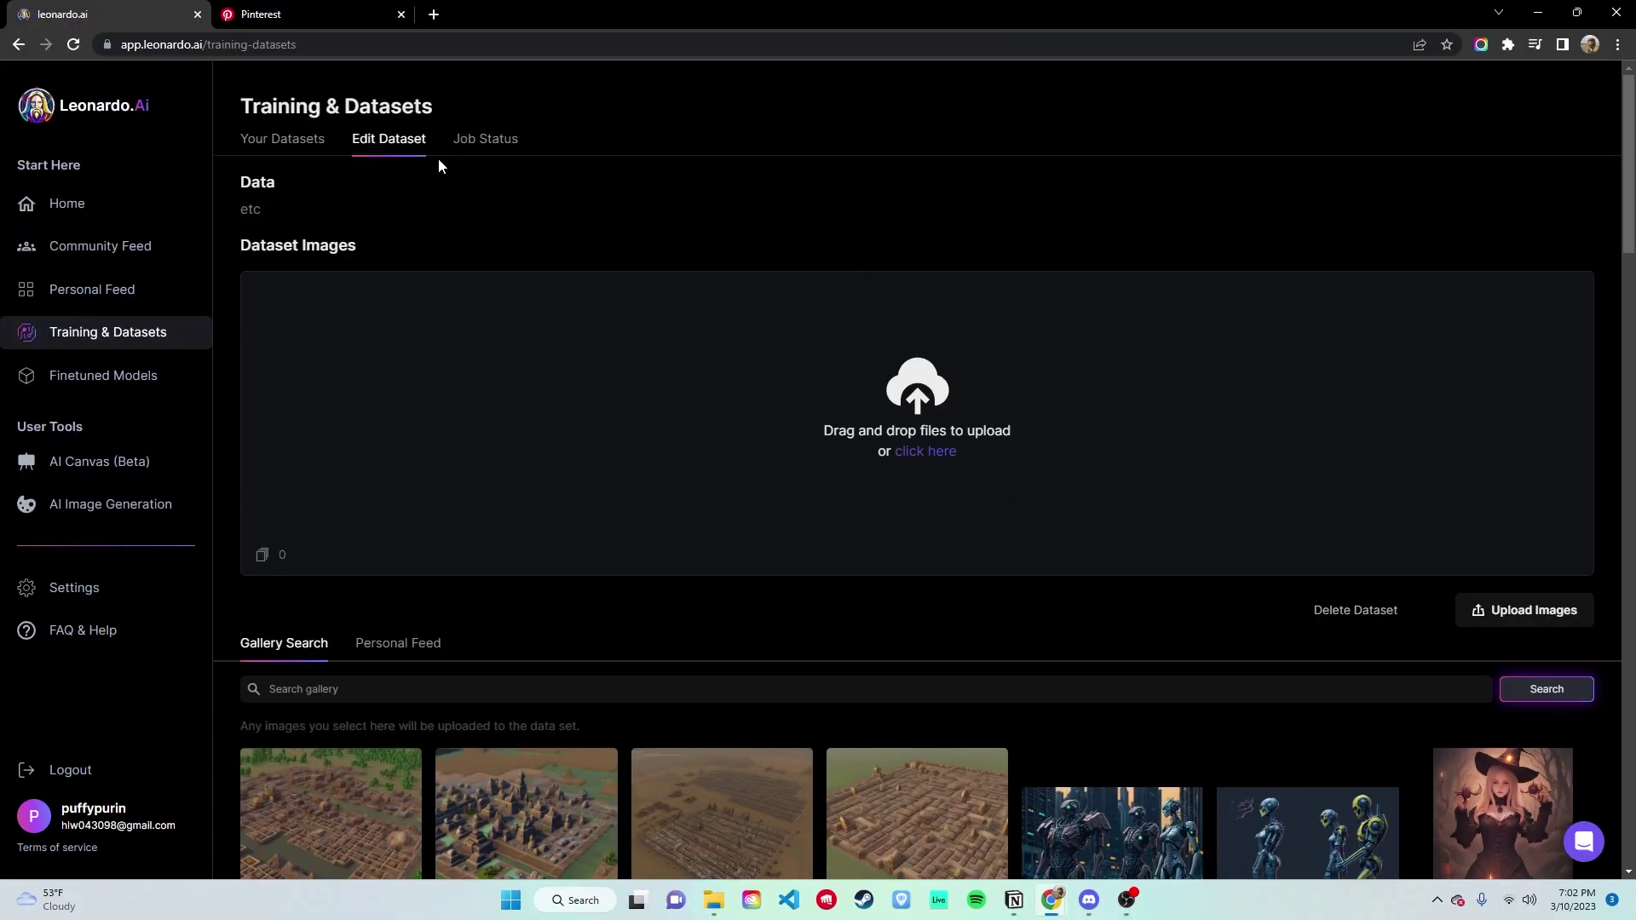
- Switch to Pinterest and examine the pink Animal Crossing-style pin and the similar illustrations suggested beneath it
key("ctrl+Tab")
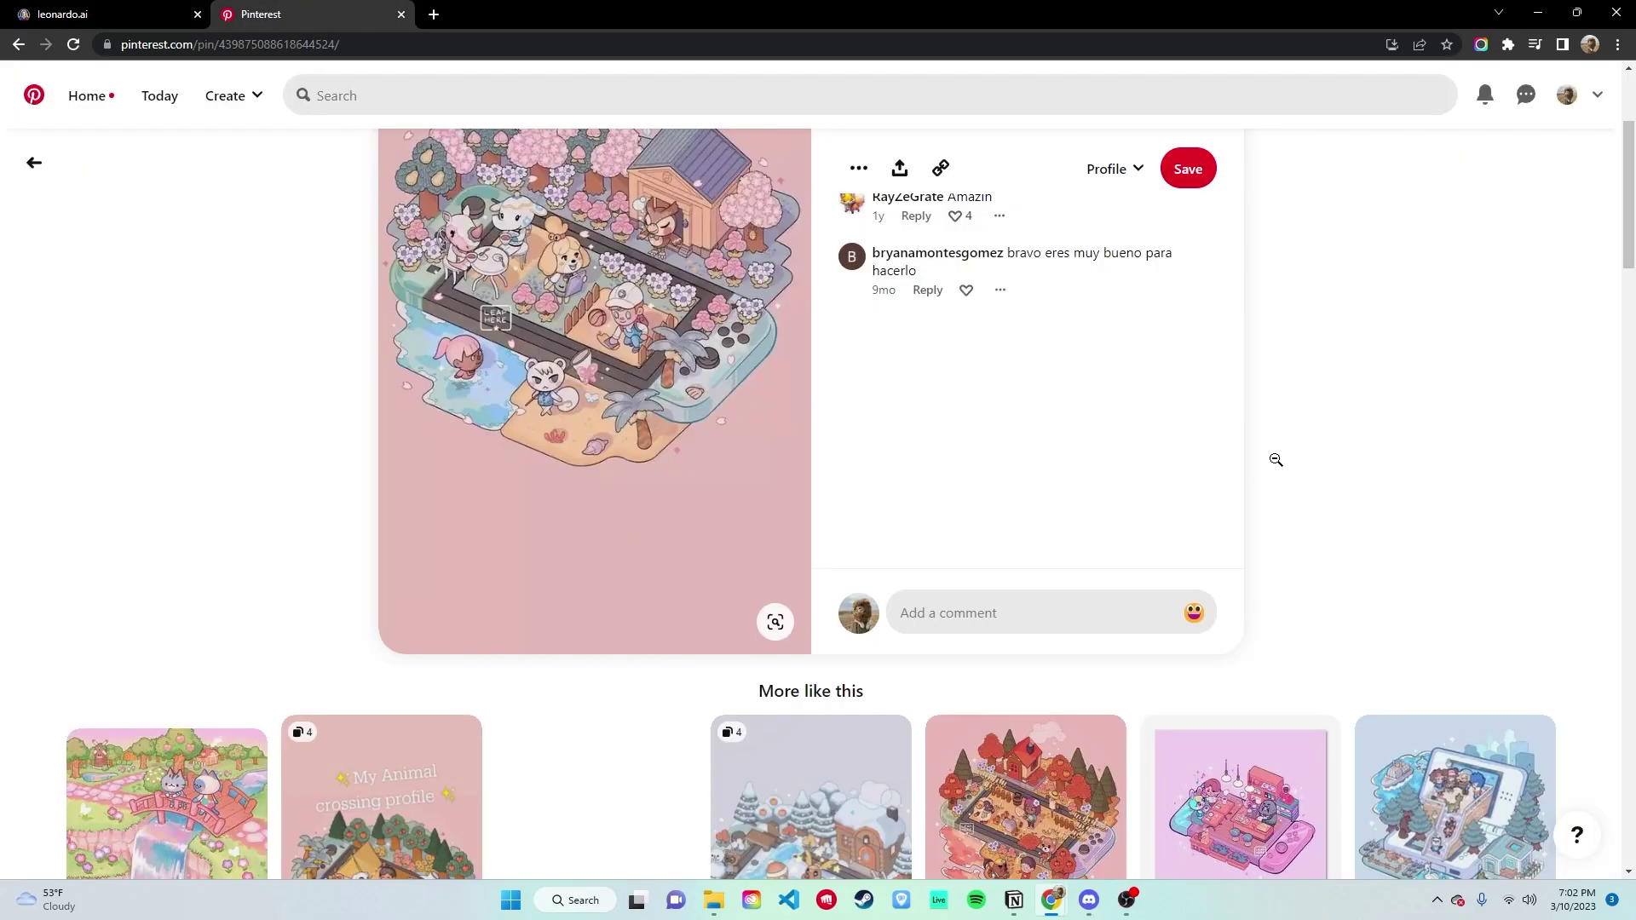
scroll(1275, 460, "up", 3)
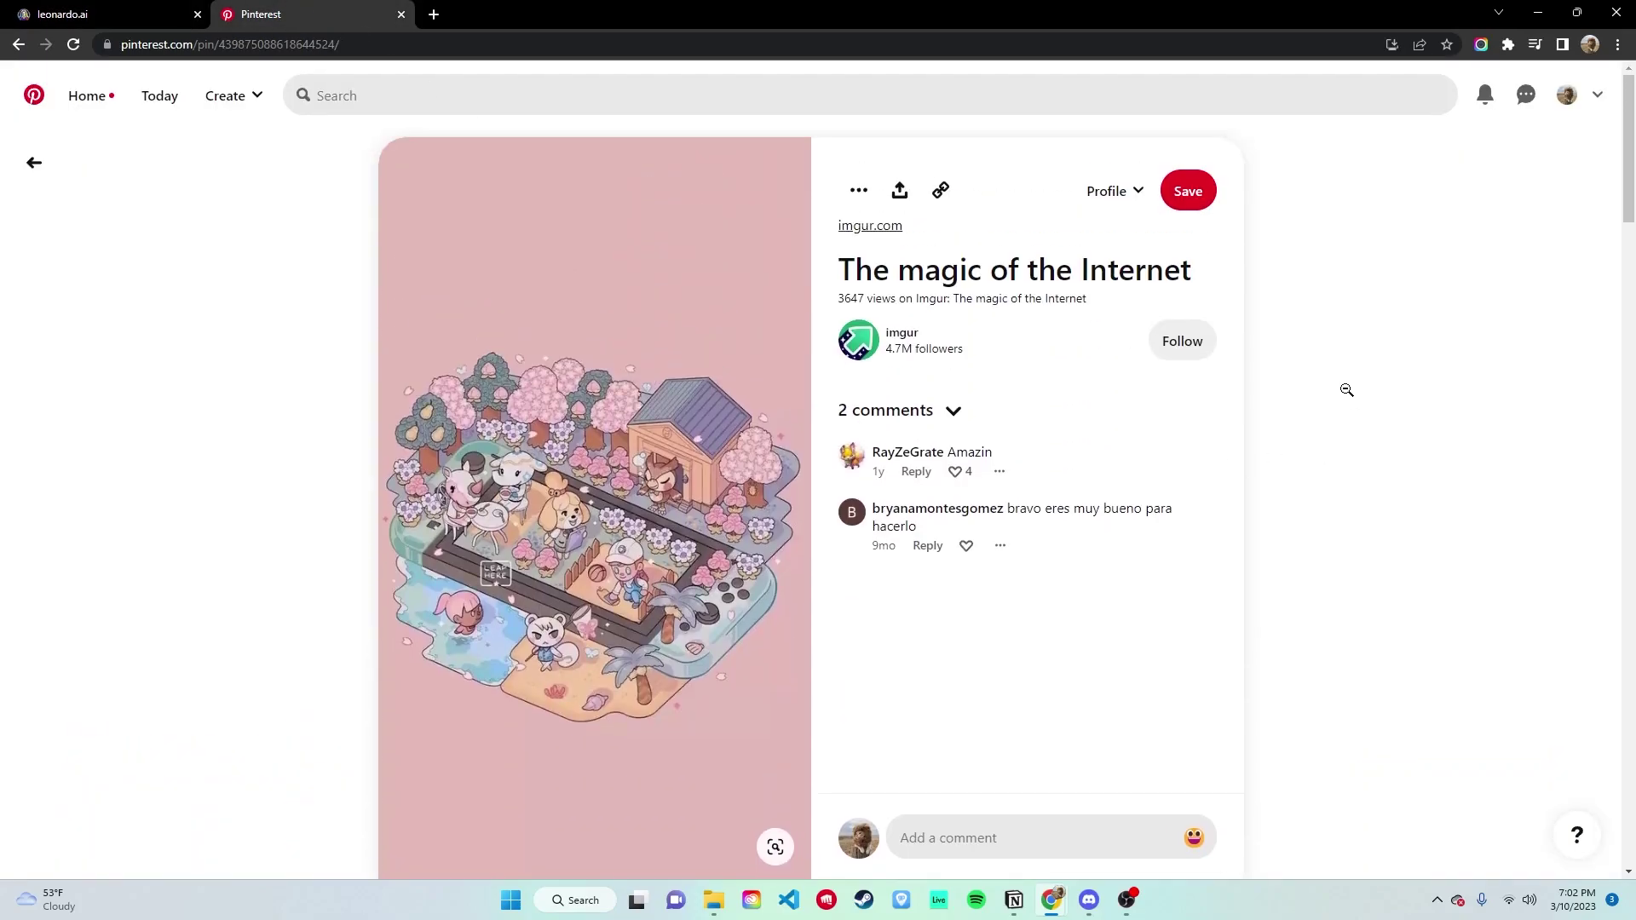
key("F11")
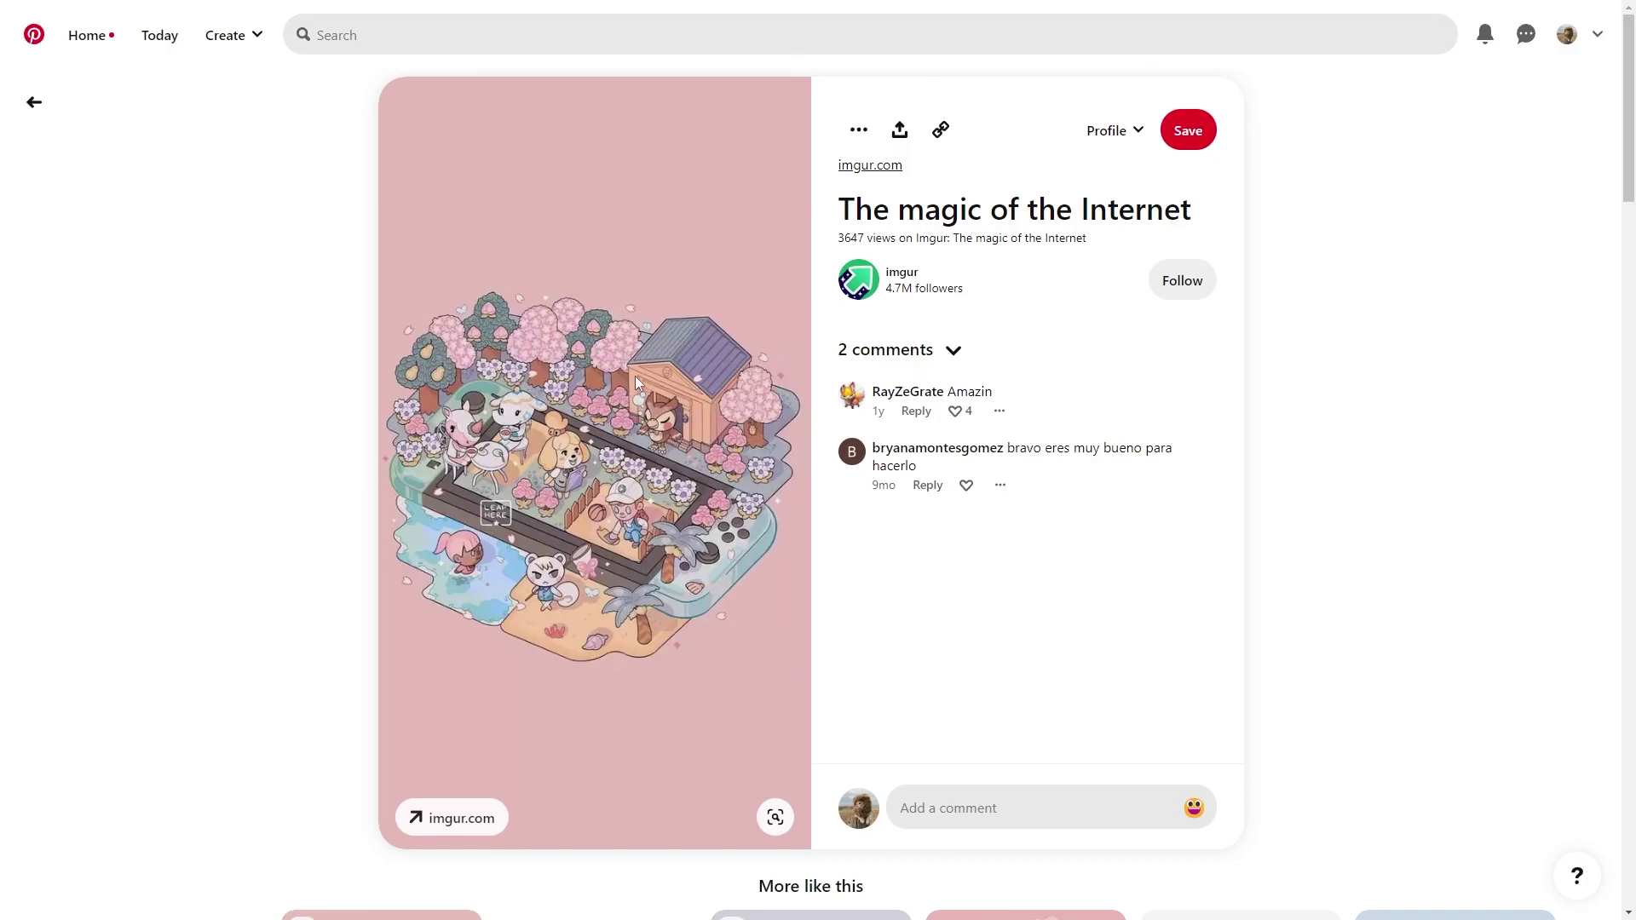
scroll(635, 376, "down", 7)
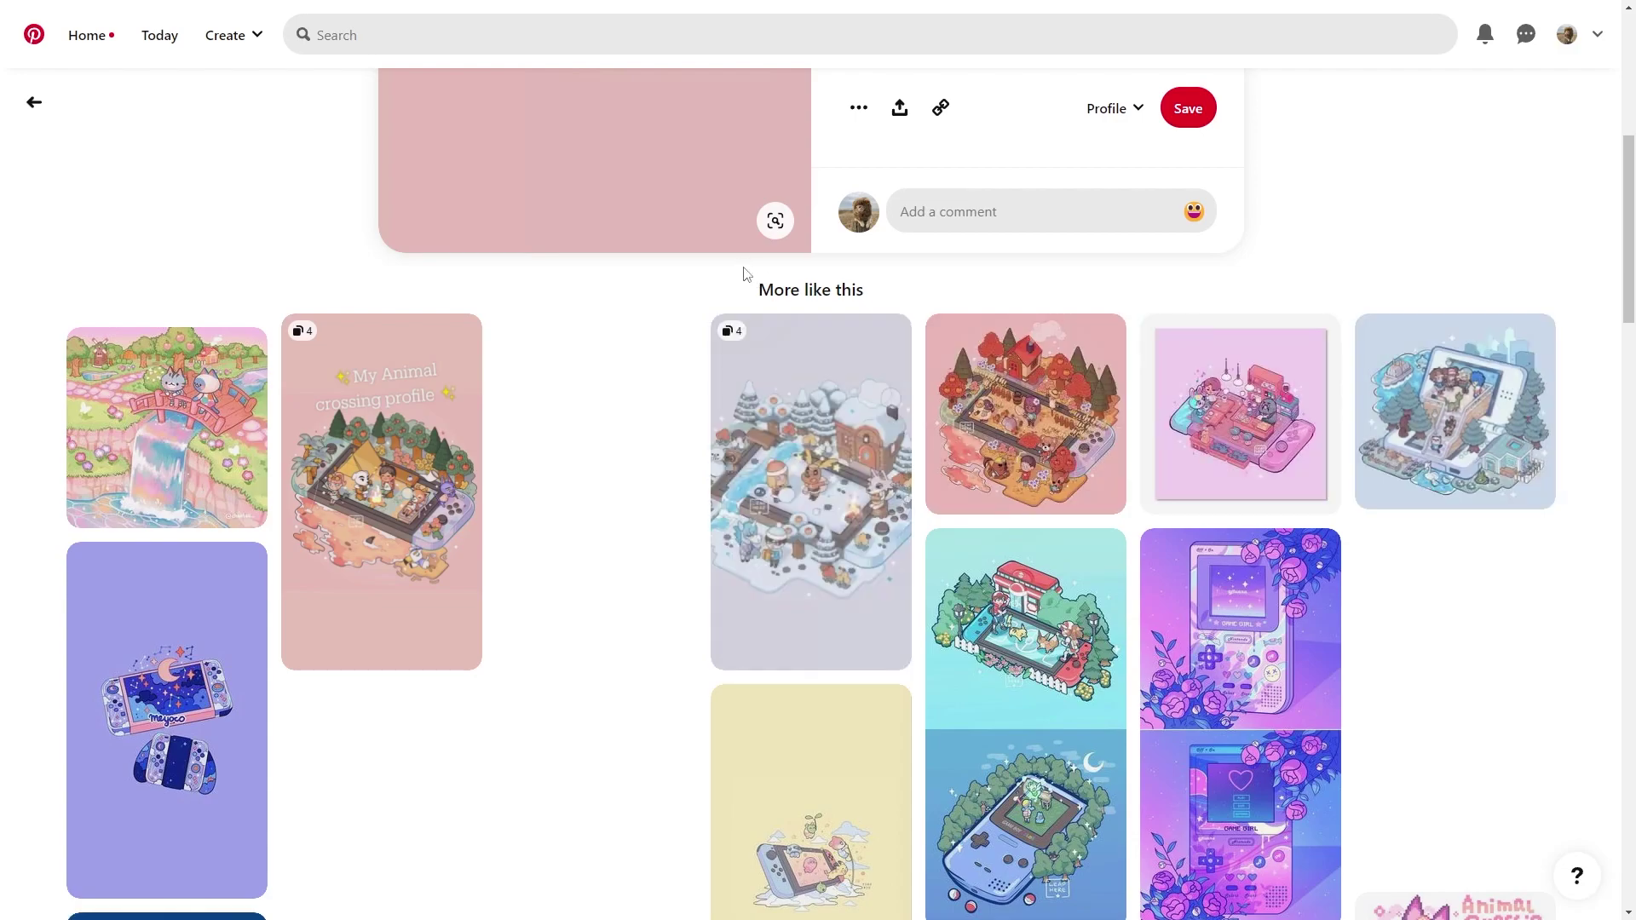
scroll(748, 279, "down", 5)
scroll(1041, 356, "up", 10)
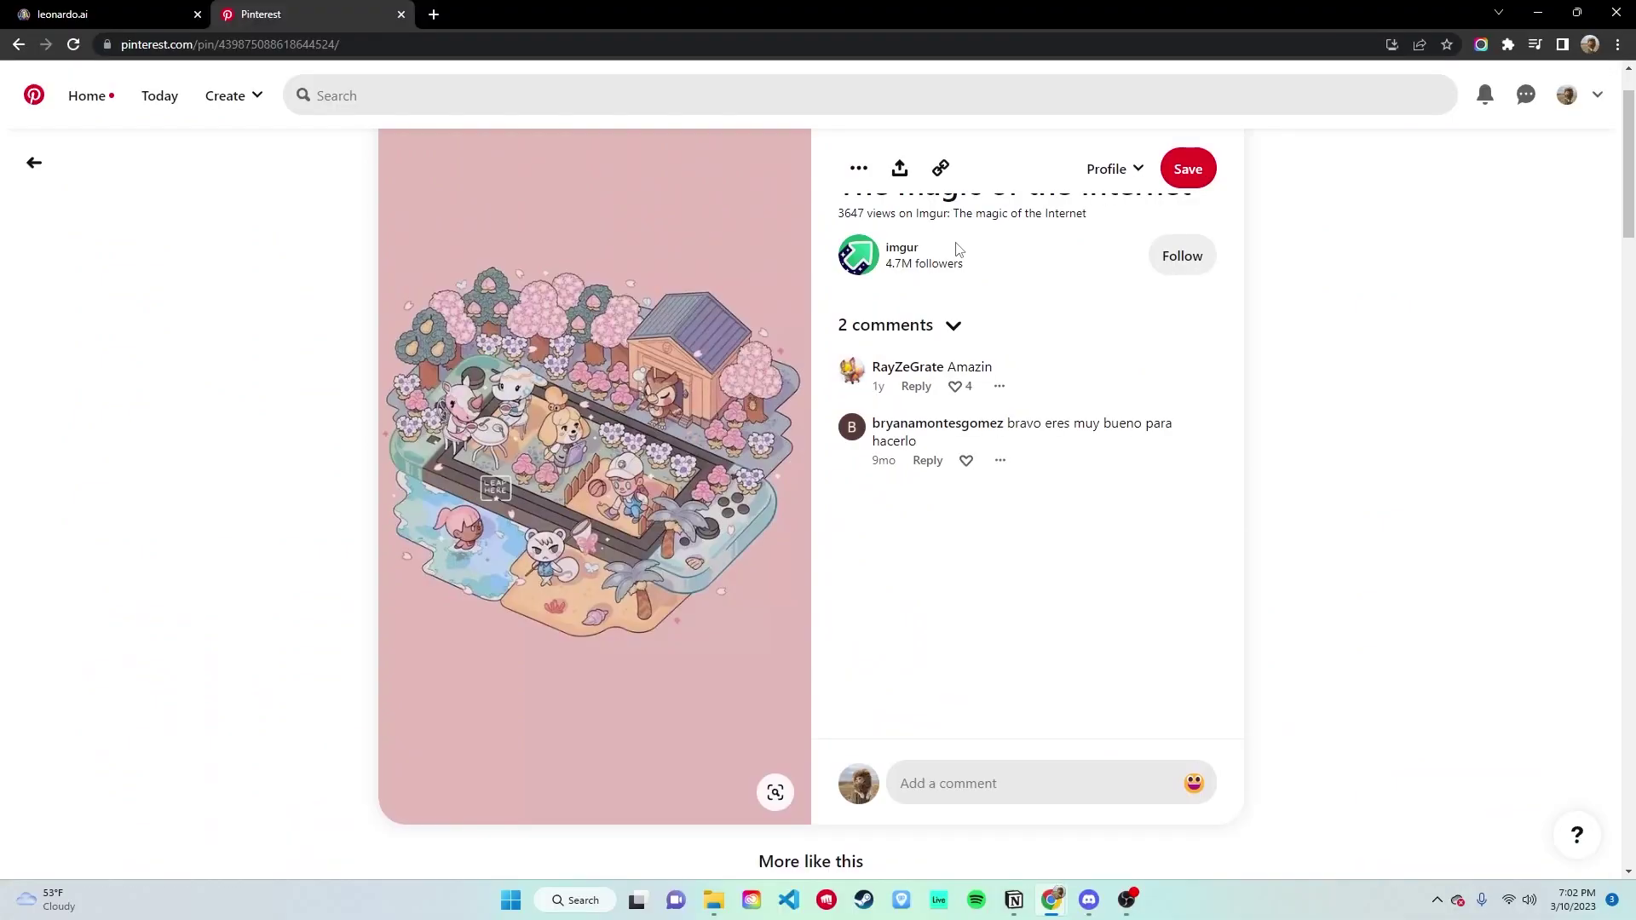
- Switch back to Leonardo.Ai and open its home page with the featured models and recent creations
left_click(59, 13)
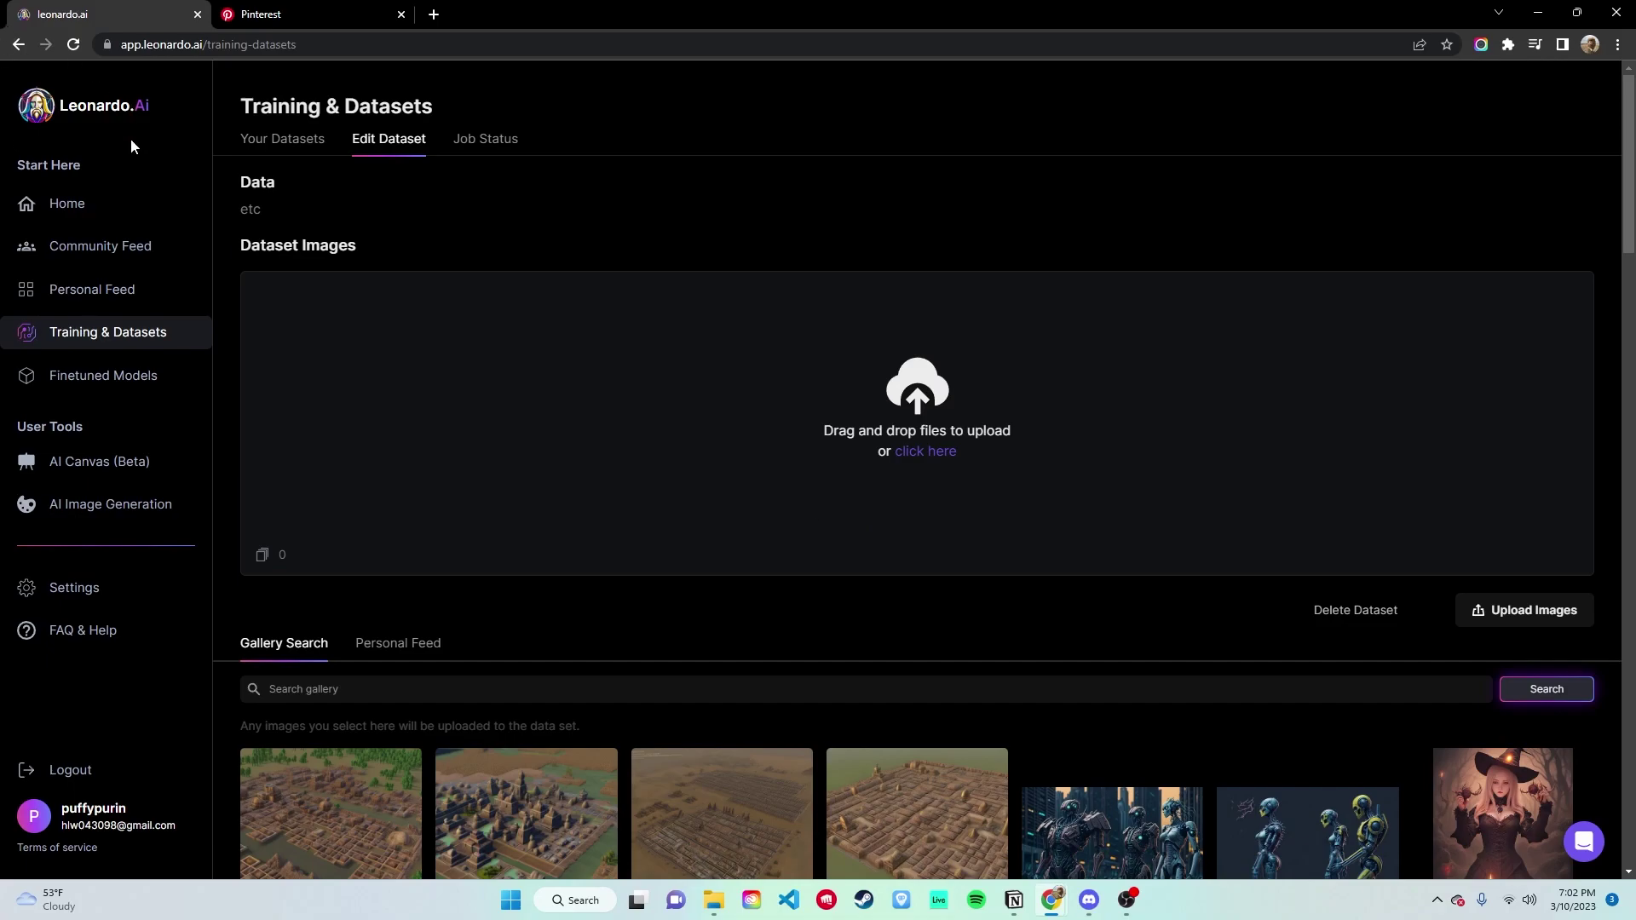
left_click(80, 212)
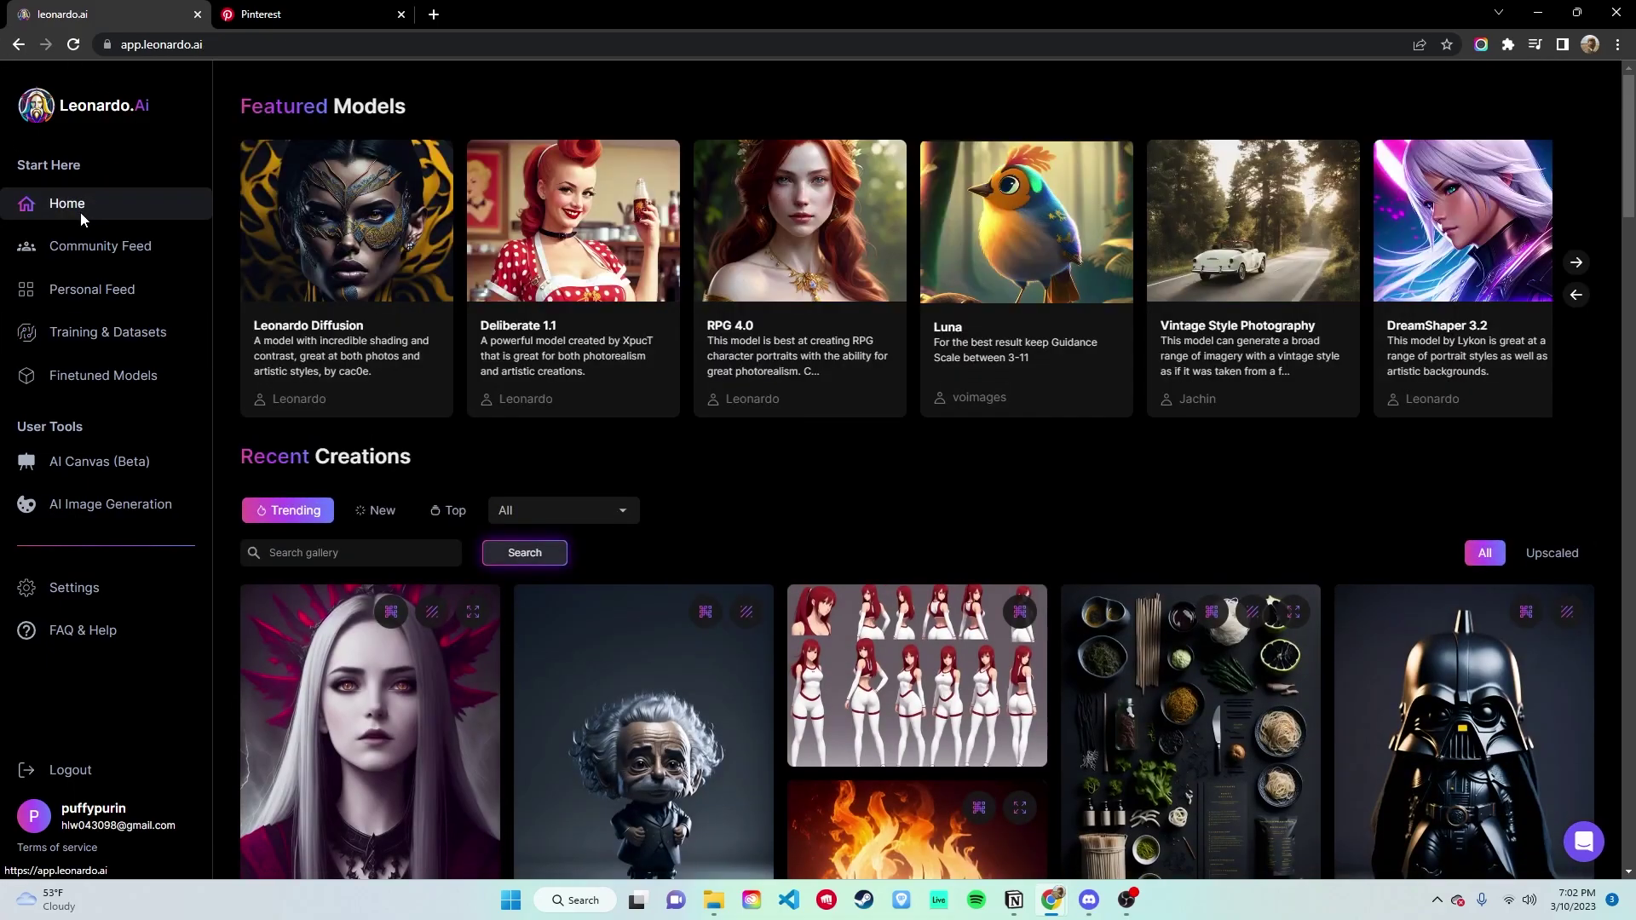